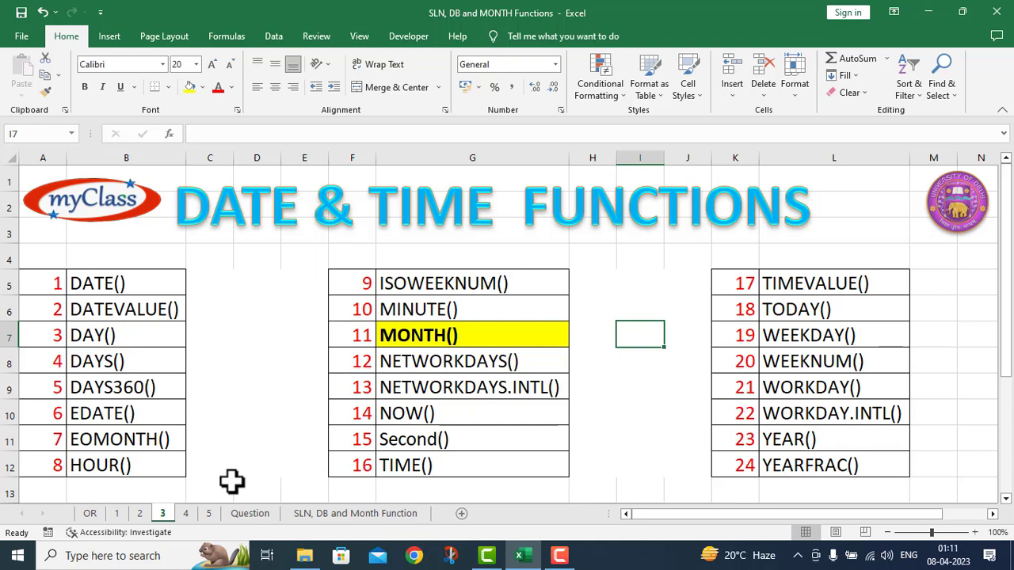
Review the depreciation problem on the Question sheet and compare it with the SLN, DB and Month Function sheet's layout
{"action": "left_click", "coordinate": [188, 515]}
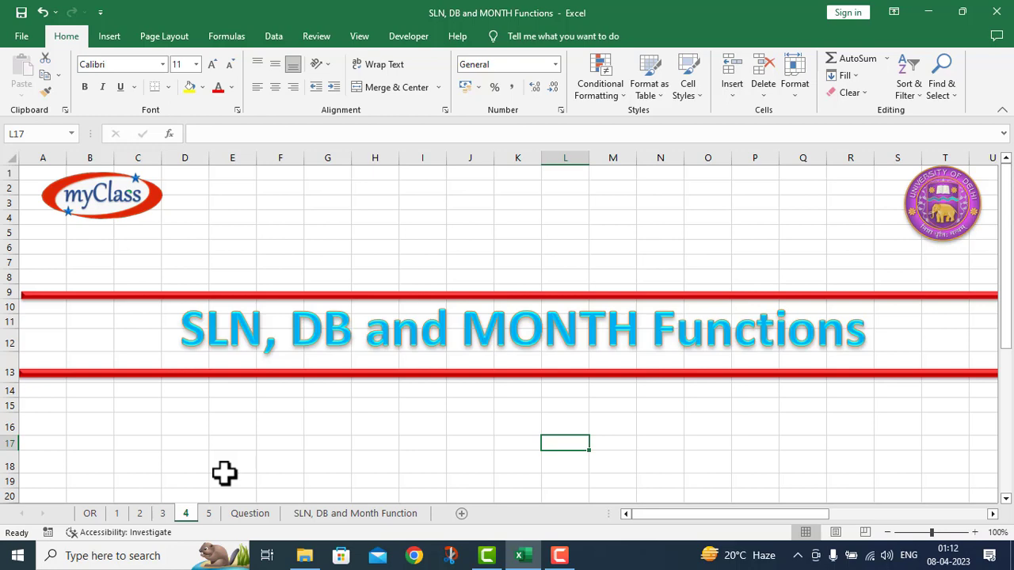
{"action": "left_click", "coordinate": [249, 513]}
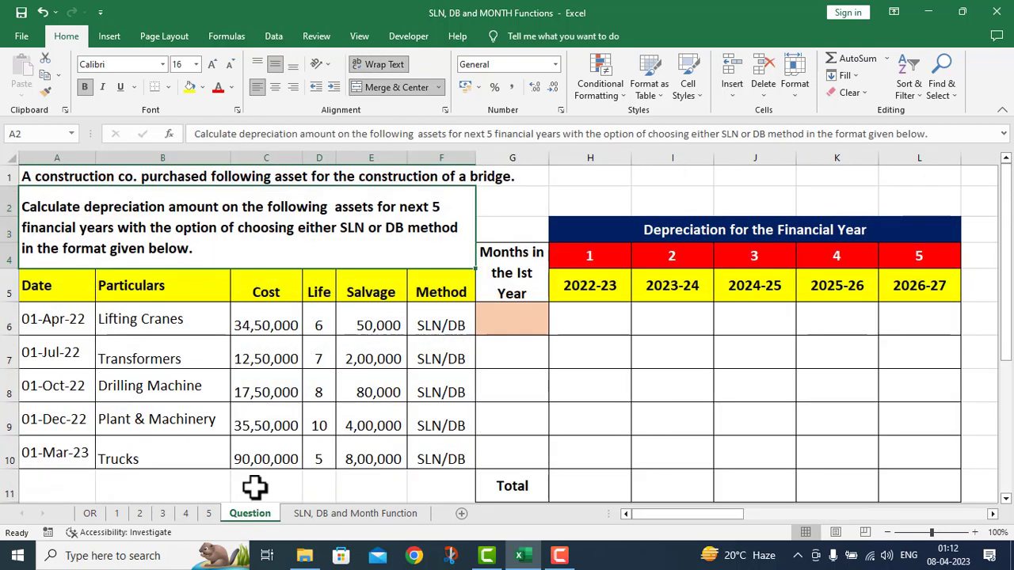
{"action": "left_click", "coordinate": [143, 485]}
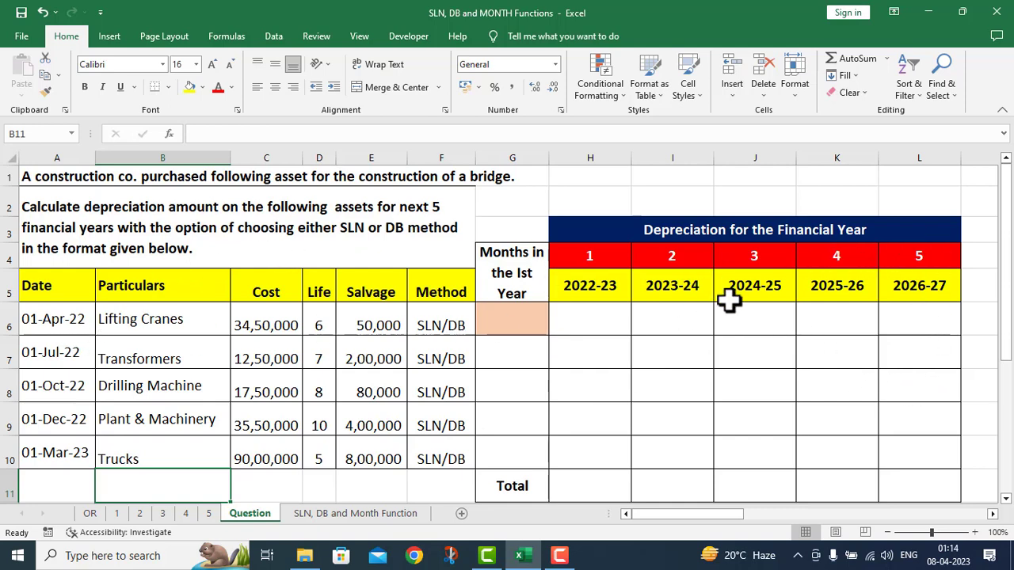
{"action": "left_click", "coordinate": [317, 512]}
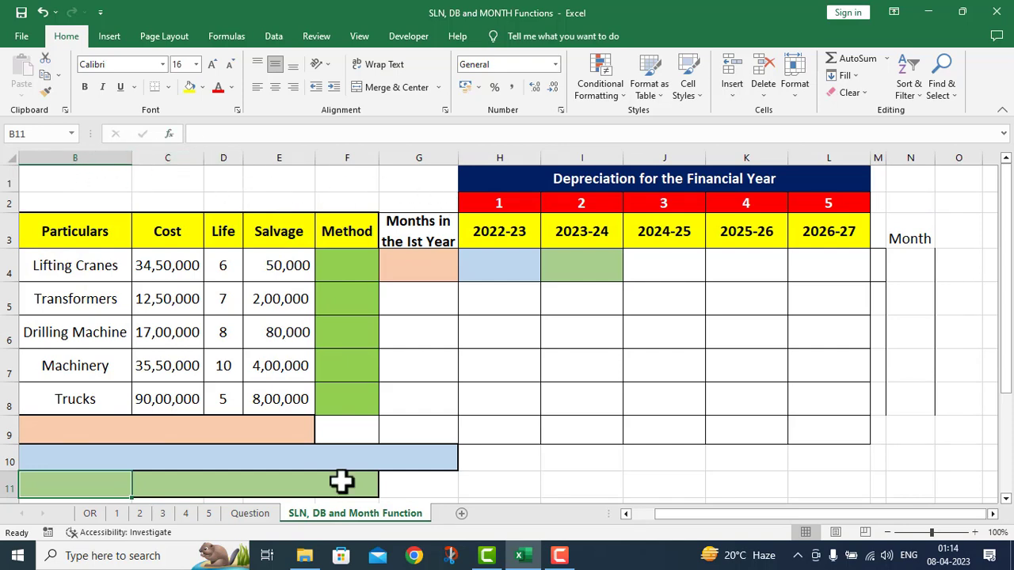
{"action": "left_click", "coordinate": [261, 515]}
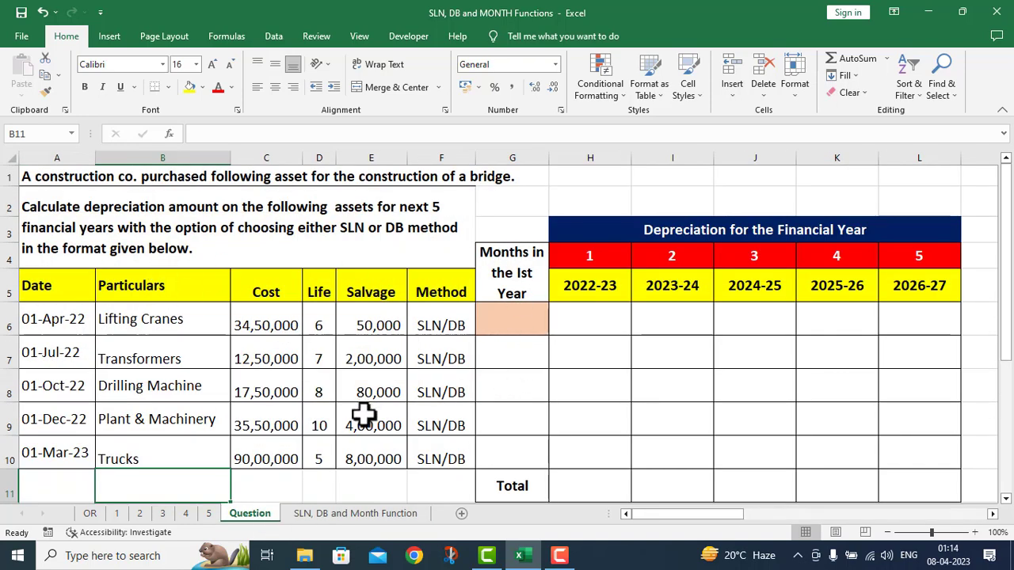
On the SLN, DB and Month Function sheet, add list data validation with source SLN,DB to Method cell F4 for Lifting Cranes
{"action": "left_click", "coordinate": [342, 516]}
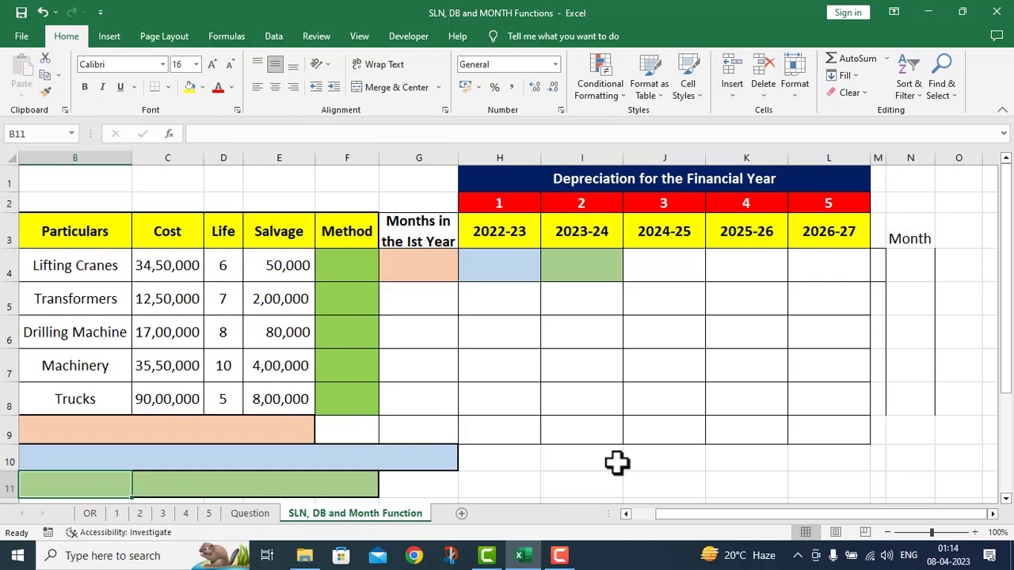
{"action": "left_click", "coordinate": [345, 266]}
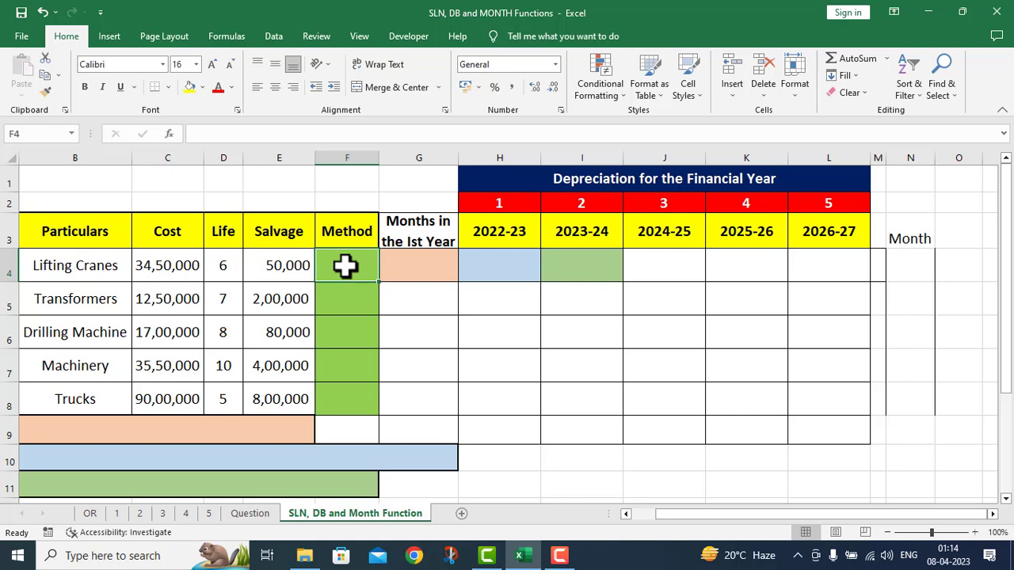
{"action": "left_click", "coordinate": [274, 37]}
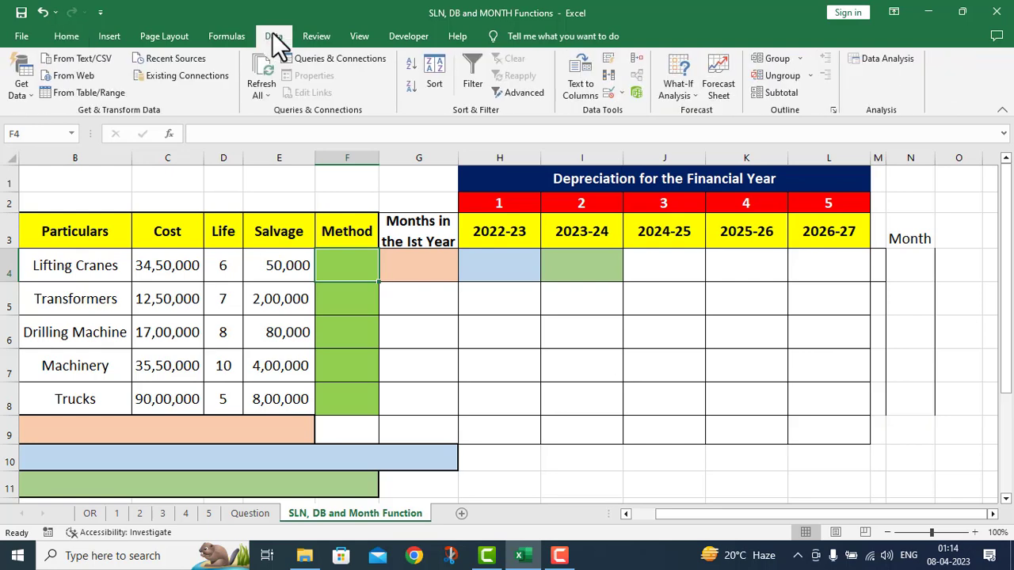
{"action": "left_click", "coordinate": [622, 92]}
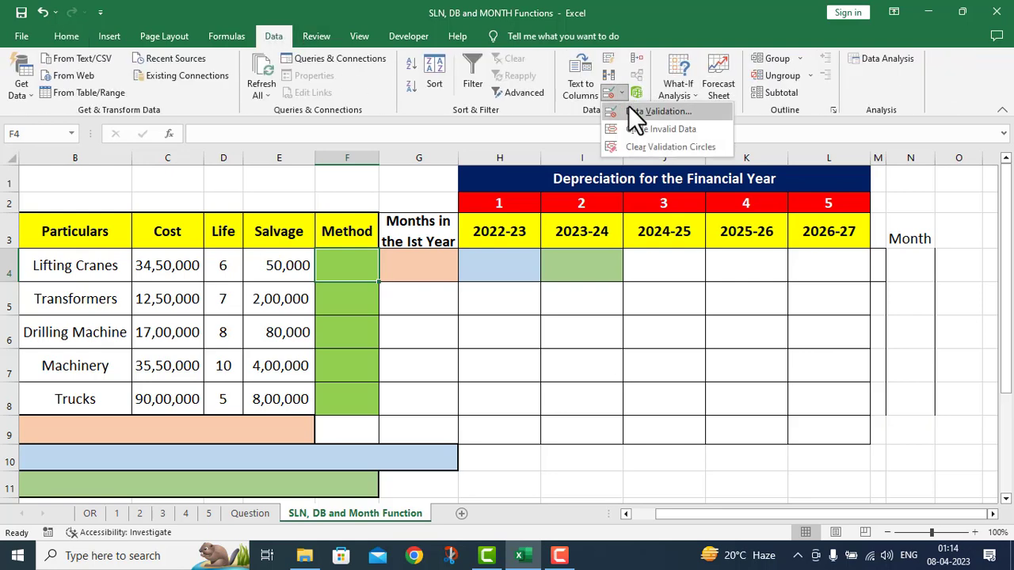
{"action": "left_click", "coordinate": [633, 113]}
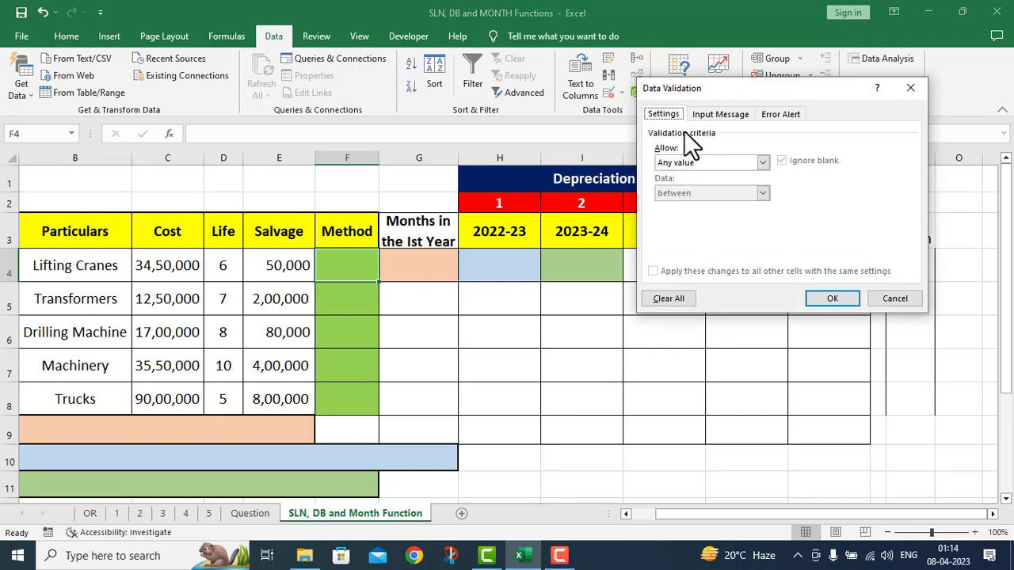
{"action": "left_click", "coordinate": [762, 162]}
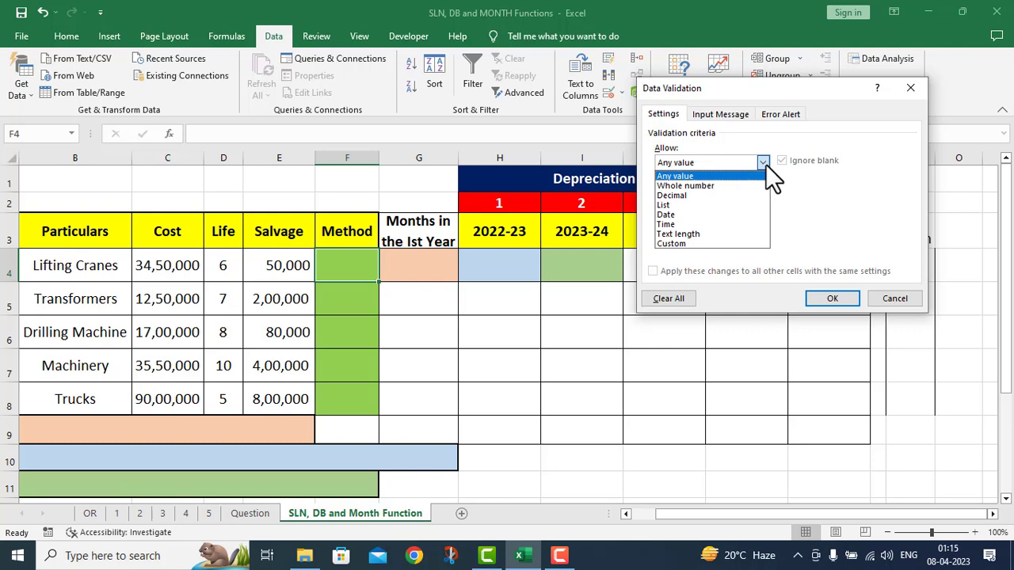
{"action": "left_click", "coordinate": [678, 205]}
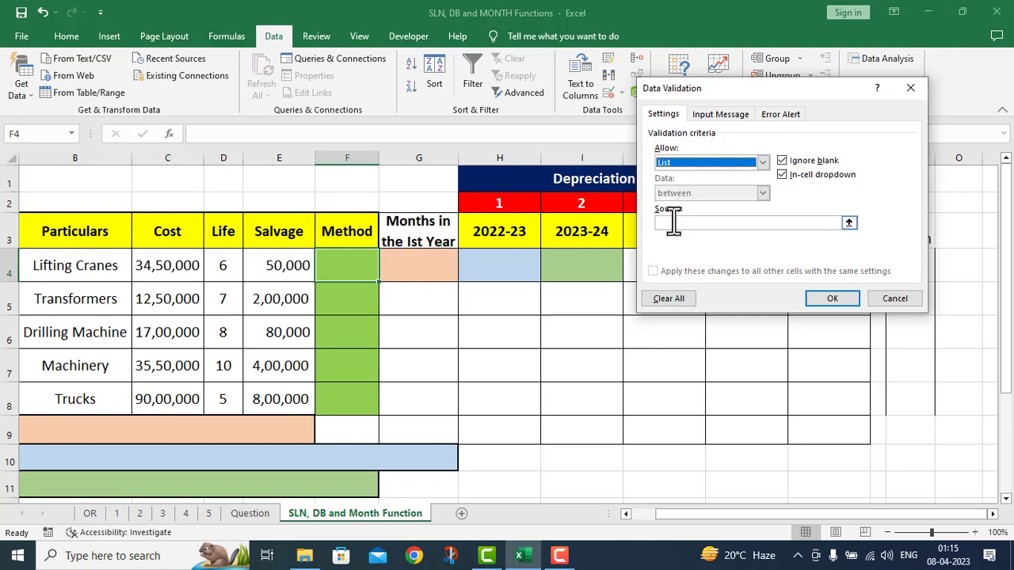
{"action": "left_click", "coordinate": [674, 222]}
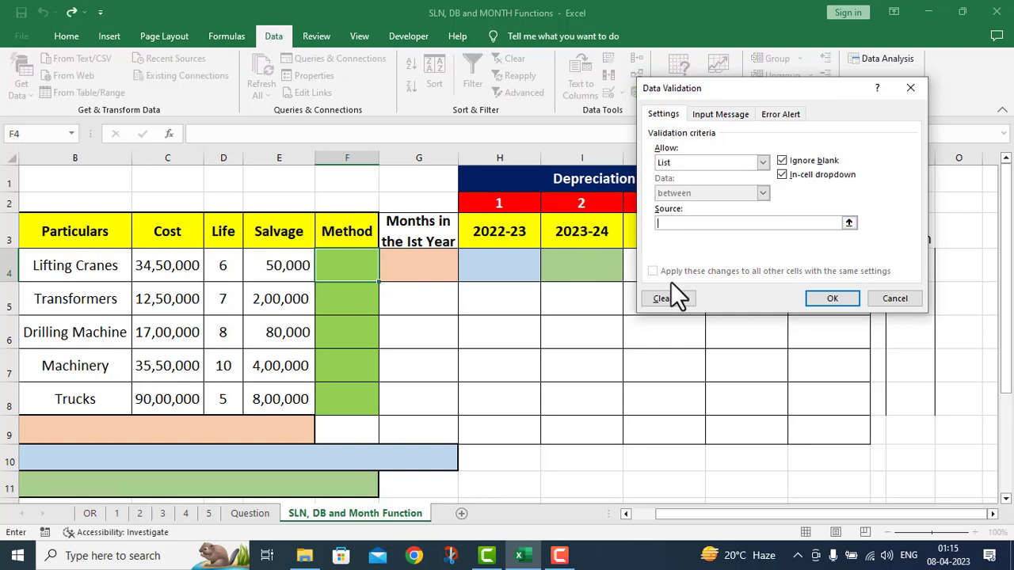
{"action": "type", "text": "SLN,DB"}
{"action": "left_click", "coordinate": [847, 299]}
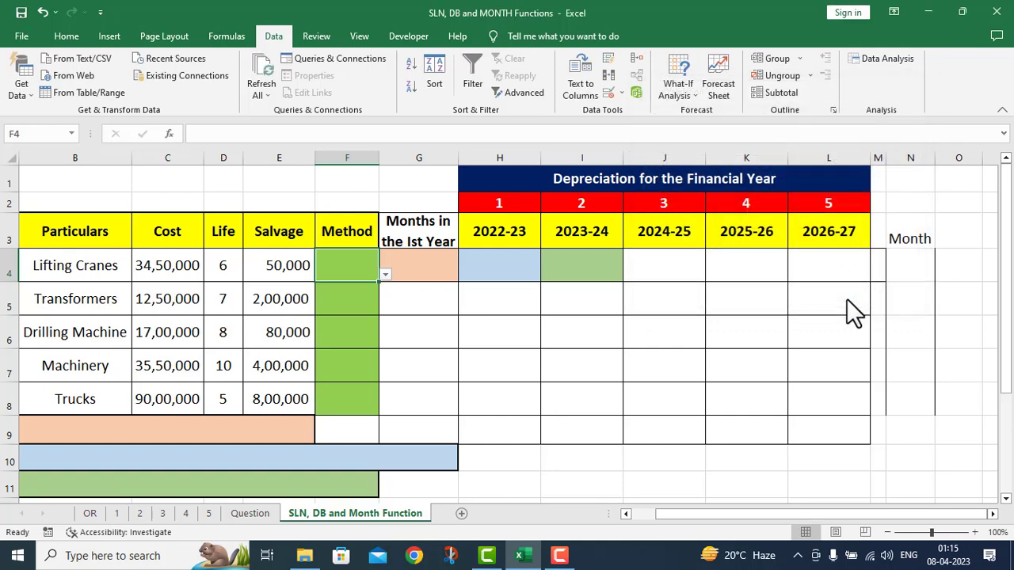
Test the dropdown in F4 by choosing SLN, and leave the Lifting Cranes method on DB
{"action": "left_click", "coordinate": [386, 275]}
{"action": "left_click", "coordinate": [351, 287]}
{"action": "left_click", "coordinate": [385, 275]}
{"action": "left_click", "coordinate": [351, 298]}
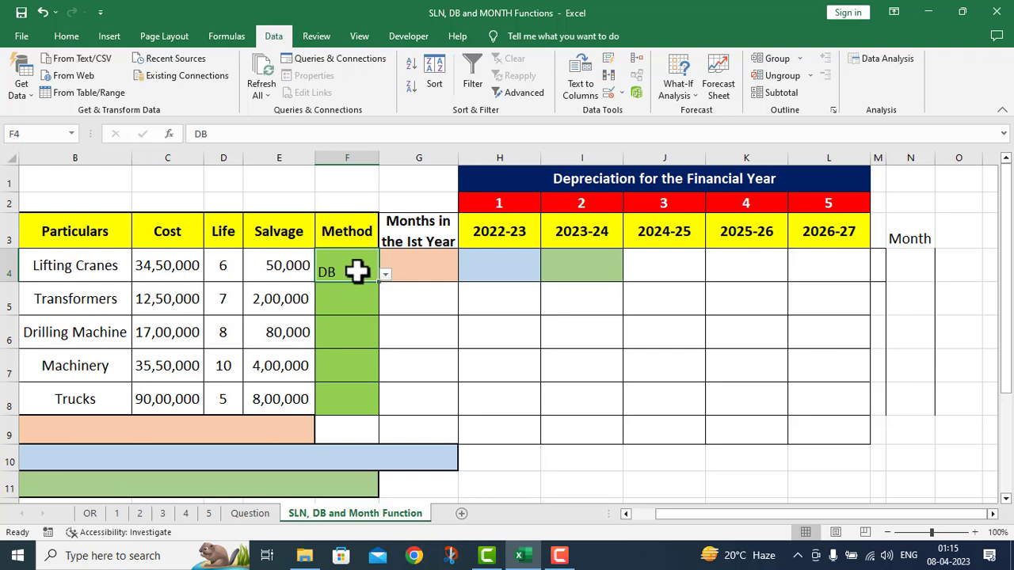
Copy Method cell F4 with its dropdown list into F5 through F8 for the other four assets
{"action": "key", "text": "ctrl+c"}
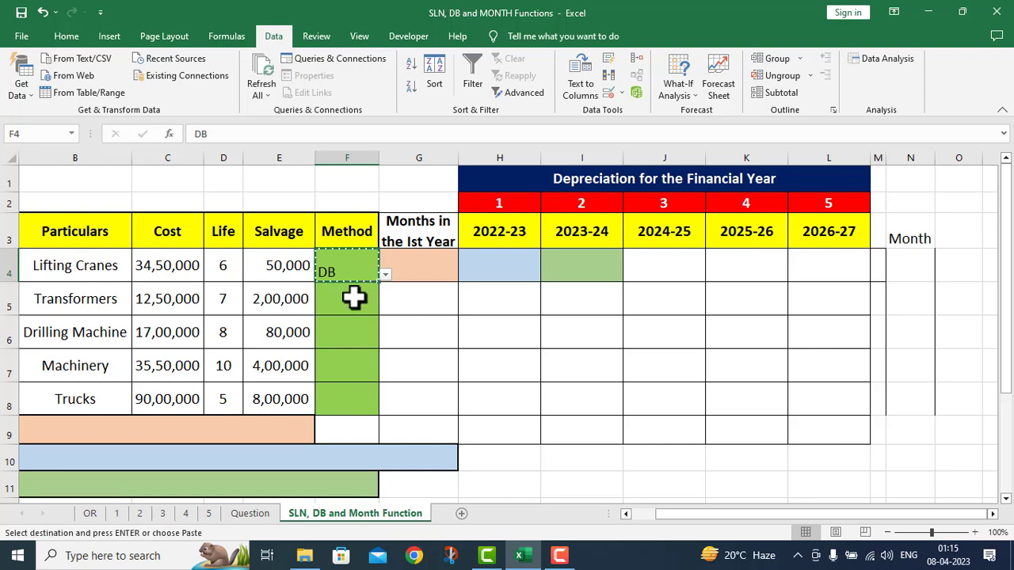
{"action": "left_click", "coordinate": [352, 297]}
{"action": "key", "text": "ctrl+v"}
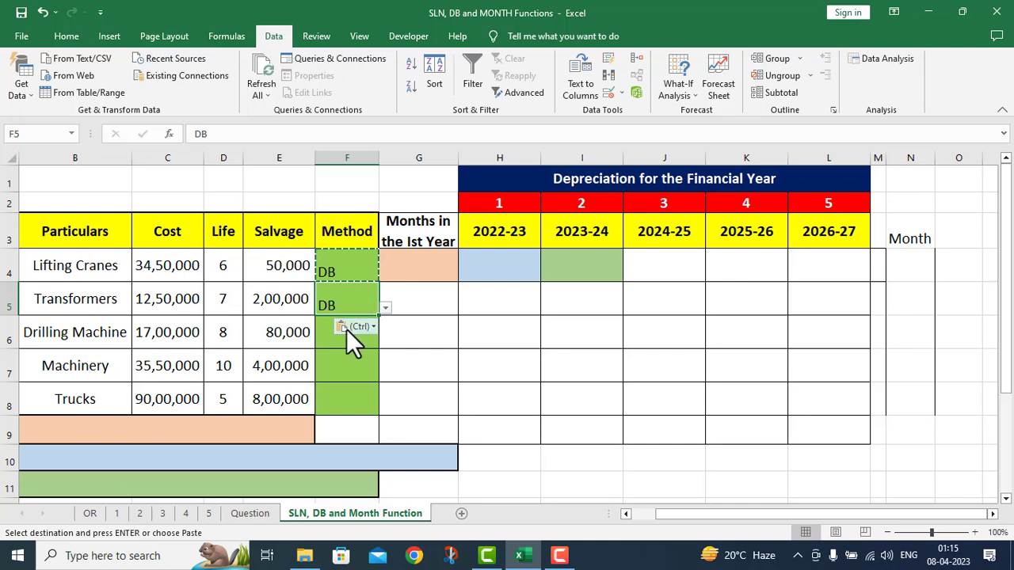
{"action": "left_click", "coordinate": [330, 333]}
{"action": "key", "text": "ctrl+v"}
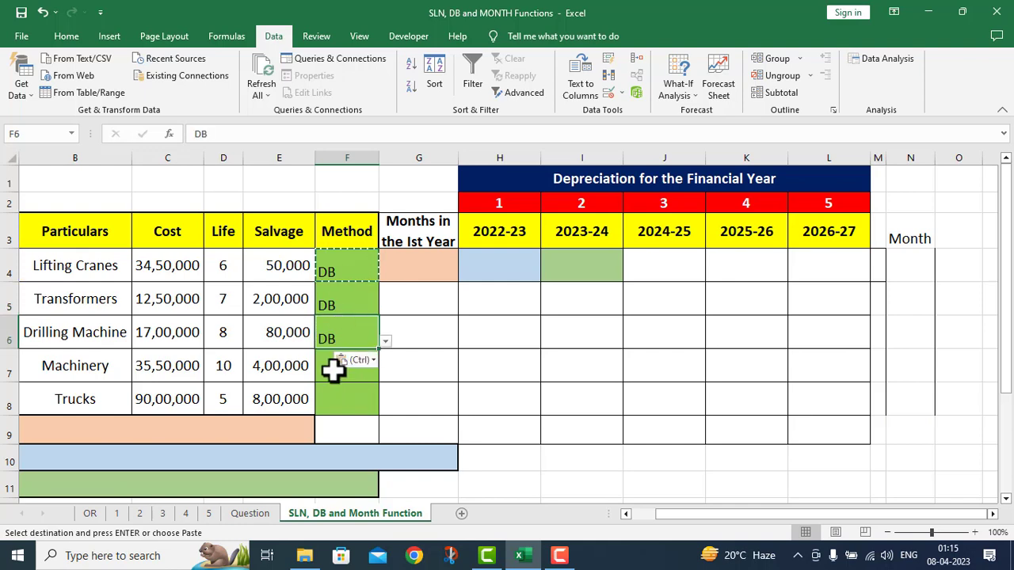
{"action": "left_click", "coordinate": [333, 366]}
{"action": "key", "text": "ctrl+v"}
{"action": "left_click", "coordinate": [333, 389]}
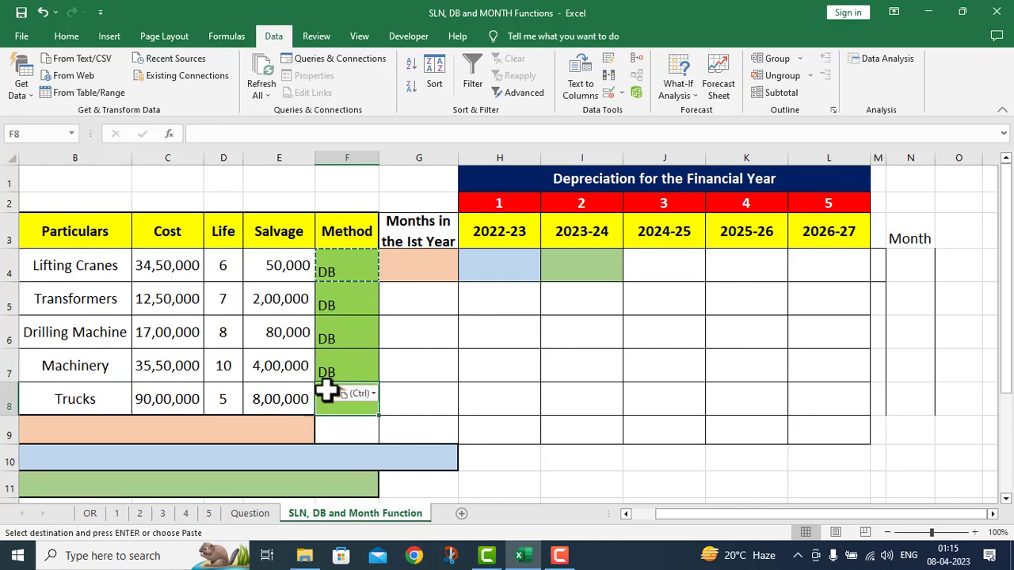
{"action": "key", "text": "ctrl+v"}
{"action": "key", "text": "ctrl"}
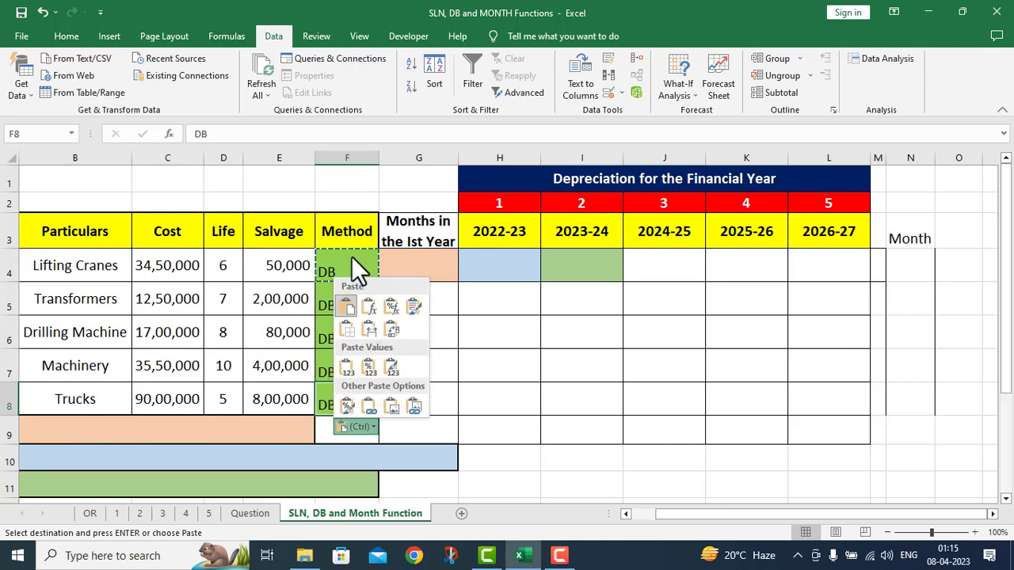
{"action": "key", "text": "Escape"}
Set the Lifting Cranes method in F4 to SLN using its dropdown list
{"action": "left_click", "coordinate": [356, 265]}
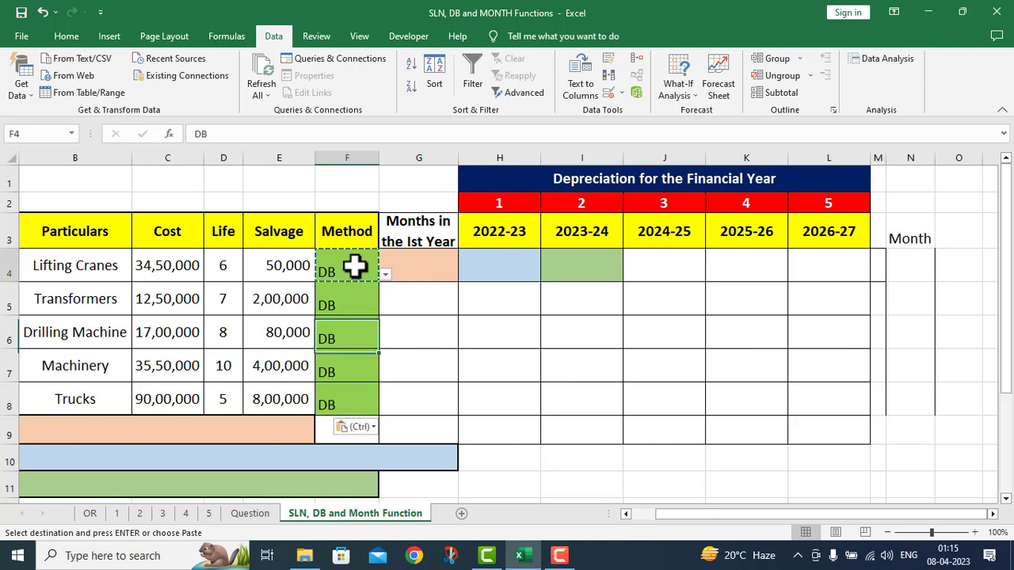
{"action": "left_click", "coordinate": [385, 275]}
{"action": "left_click", "coordinate": [351, 289]}
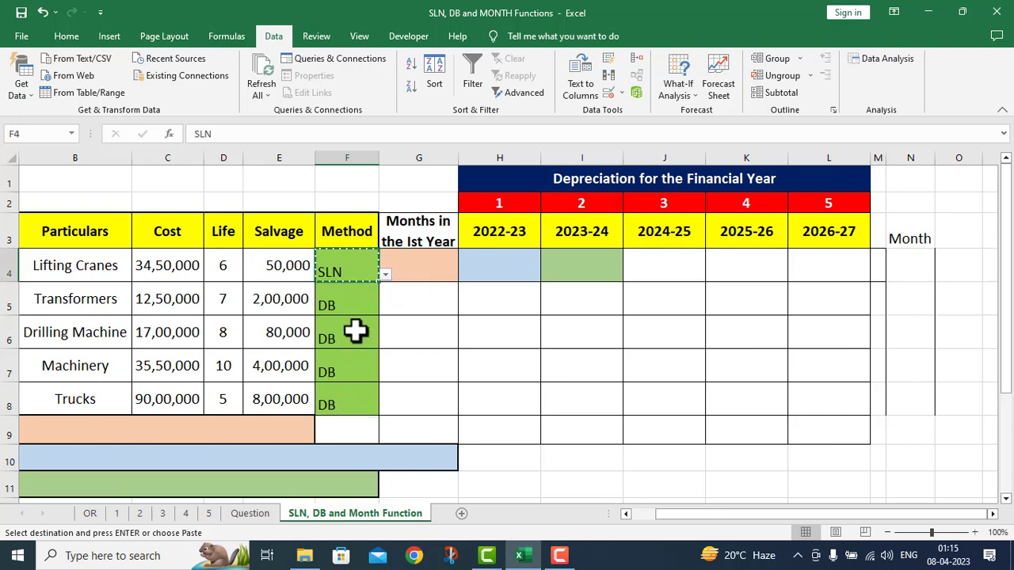
Try SLN as the Trucks method in F8 and return it to DB
{"action": "left_click", "coordinate": [349, 401]}
{"action": "left_click", "coordinate": [385, 408]}
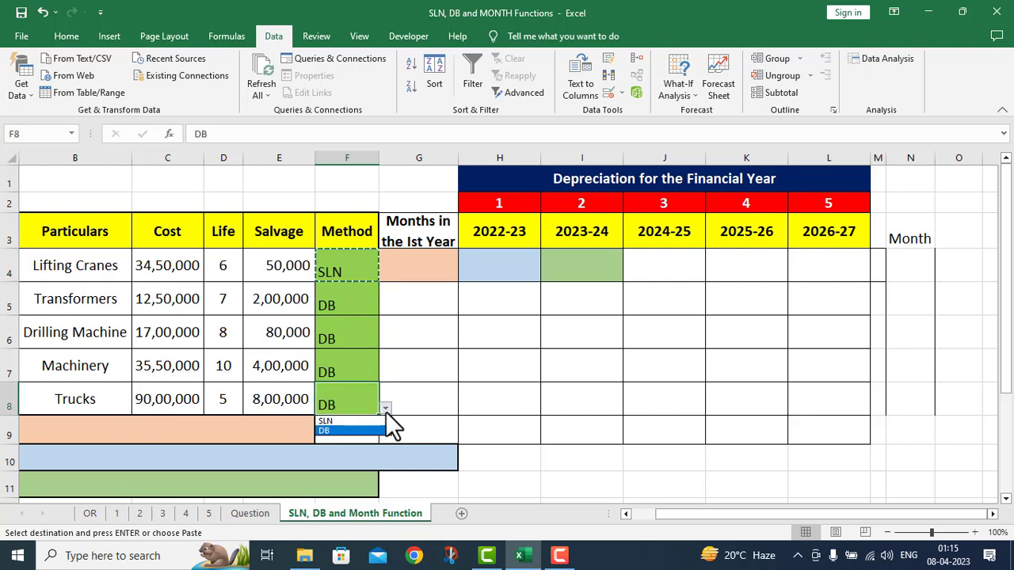
{"action": "left_click", "coordinate": [350, 423]}
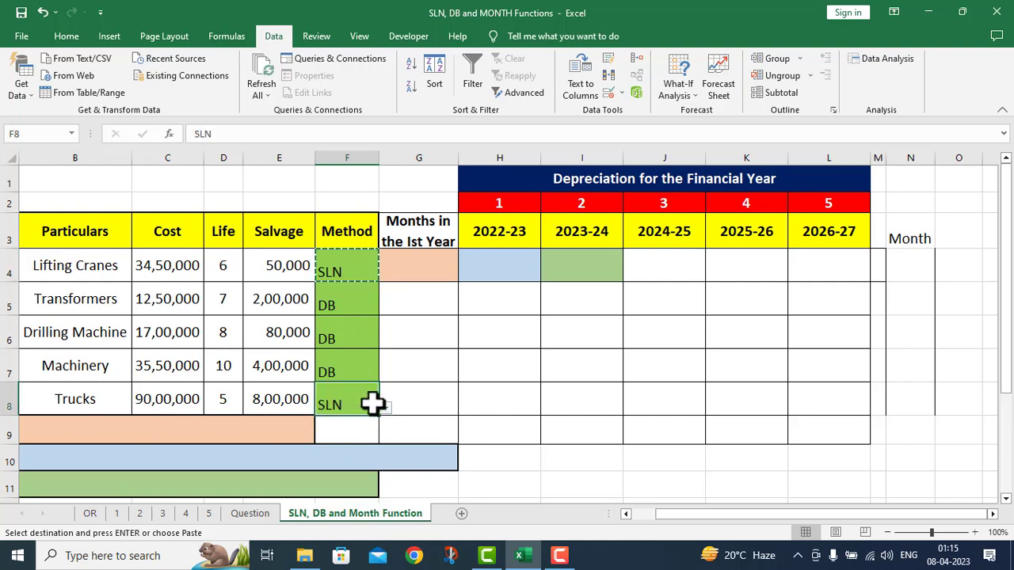
{"action": "left_click", "coordinate": [385, 409]}
{"action": "left_click", "coordinate": [337, 430]}
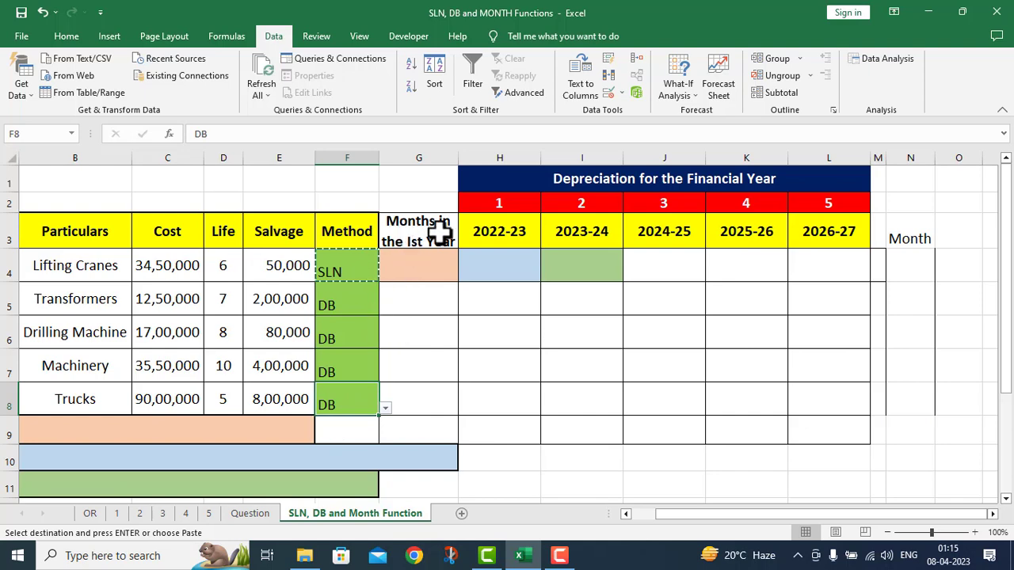
Calculate the Lifting Cranes' first-year months in G4 with =13-IF(MONTH(A4)>3,MONTH(A4)-3,MONTH(A4)+9)
{"action": "left_click_drag", "start_coordinate": [682, 514], "coordinate": [677, 516]}
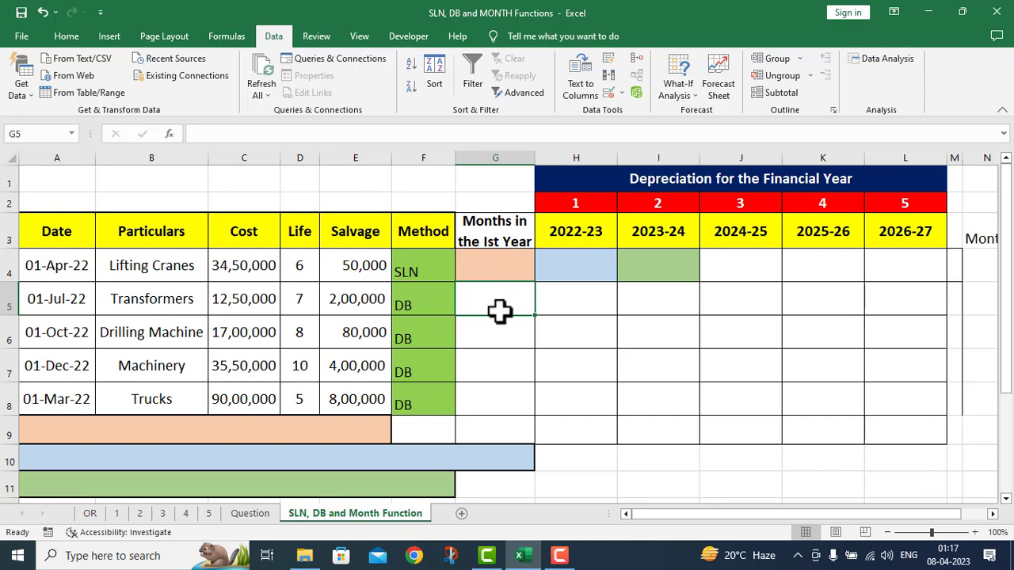
{"action": "left_click", "coordinate": [481, 263]}
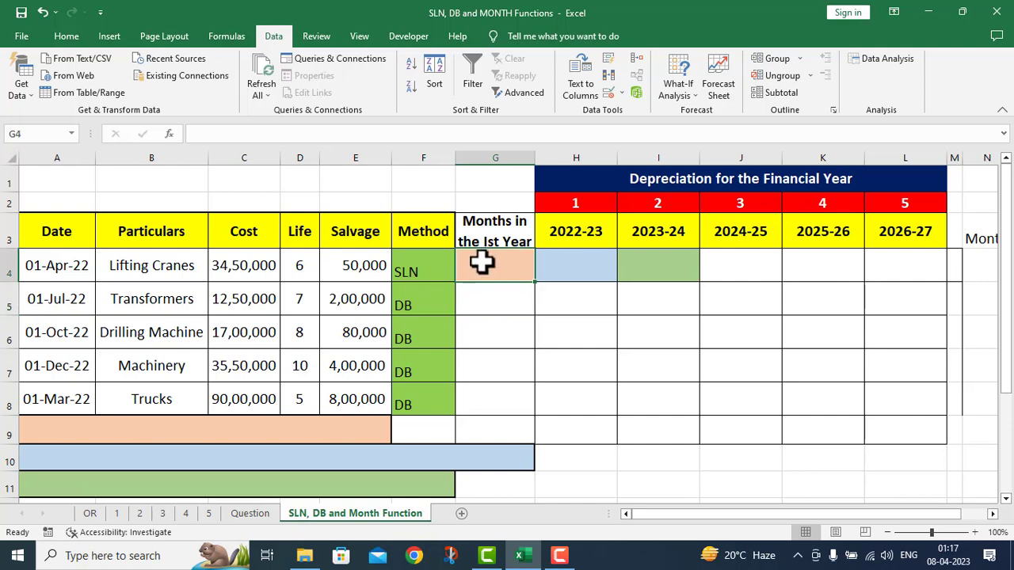
{"action": "type", "text": "=13-"}
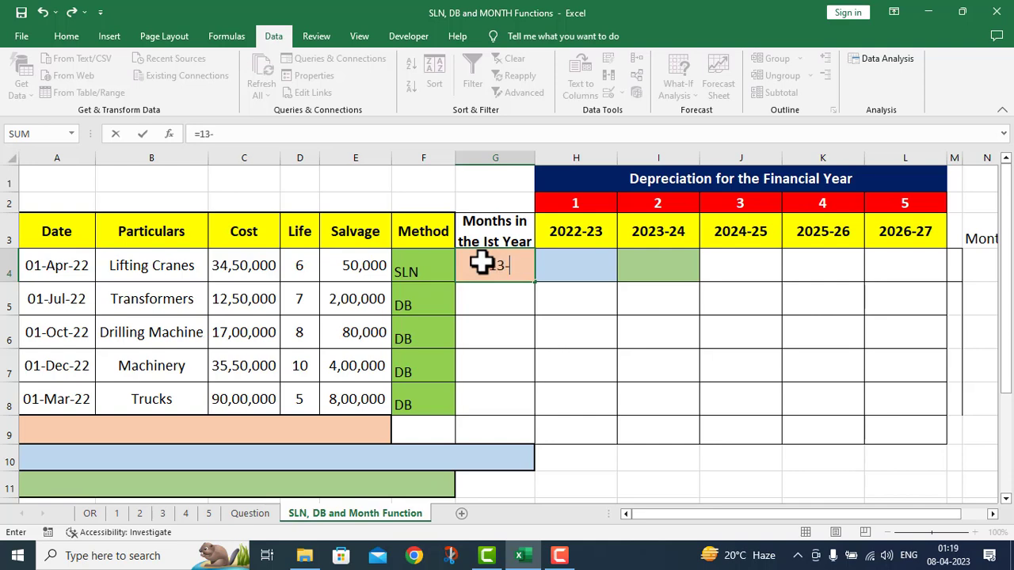
{"action": "type", "text": "IF("}
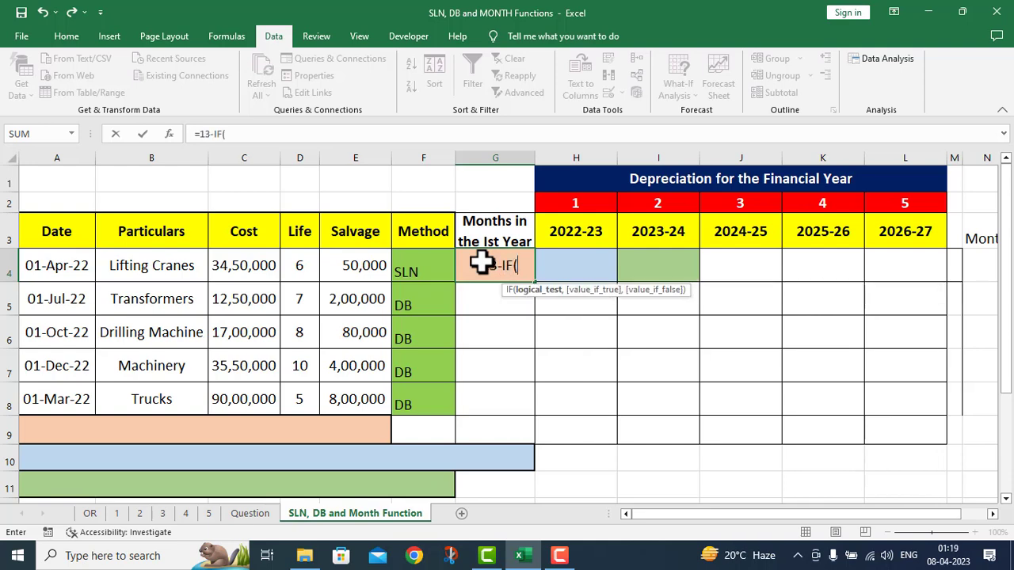
{"action": "type", "text": "MO"}
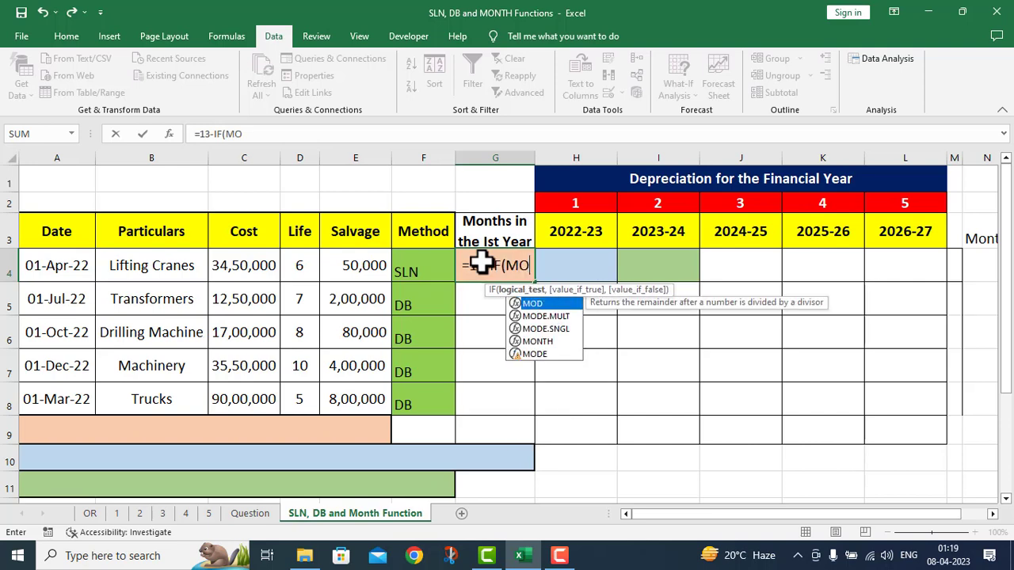
{"action": "type", "text": "NTH("}
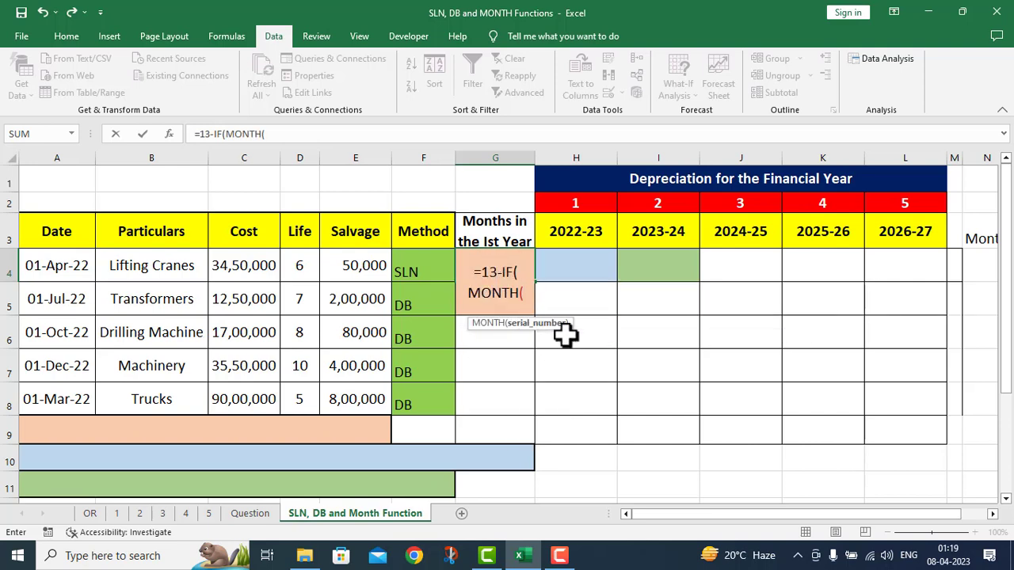
{"action": "left_click", "coordinate": [60, 264]}
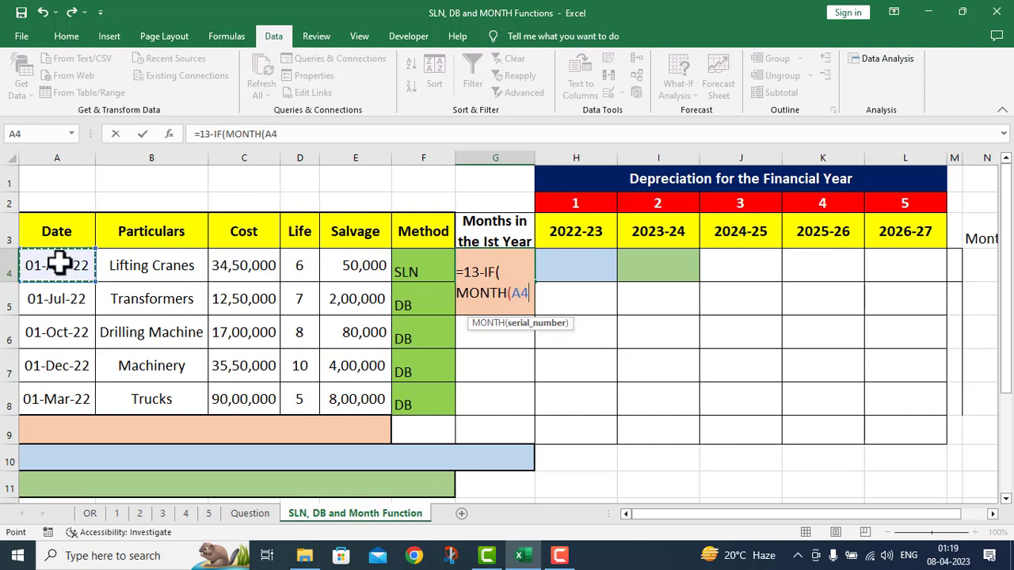
{"action": "type", "text": ")"}
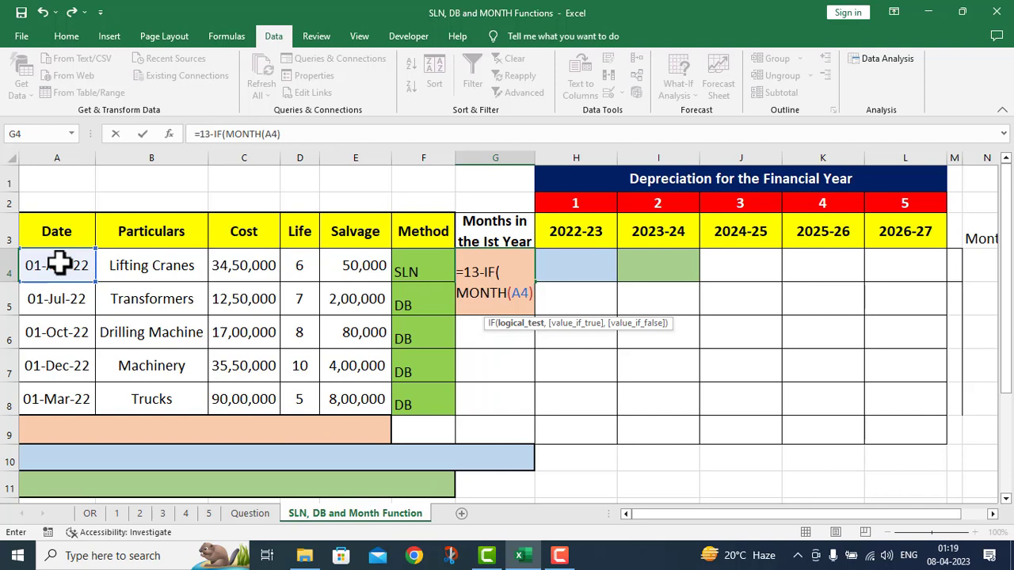
{"action": "type", "text": ">3"}
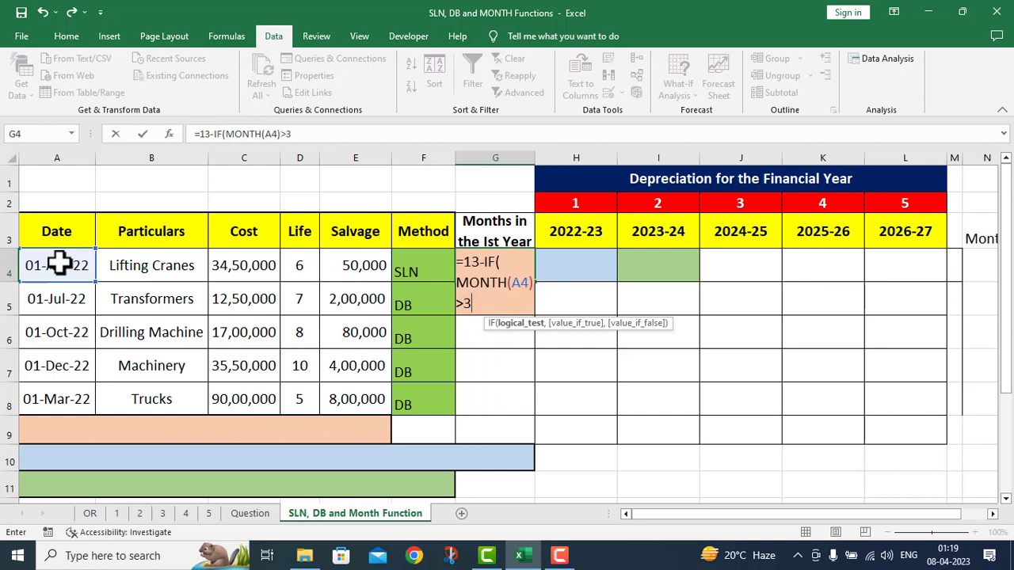
{"action": "type", "text": ",MON"}
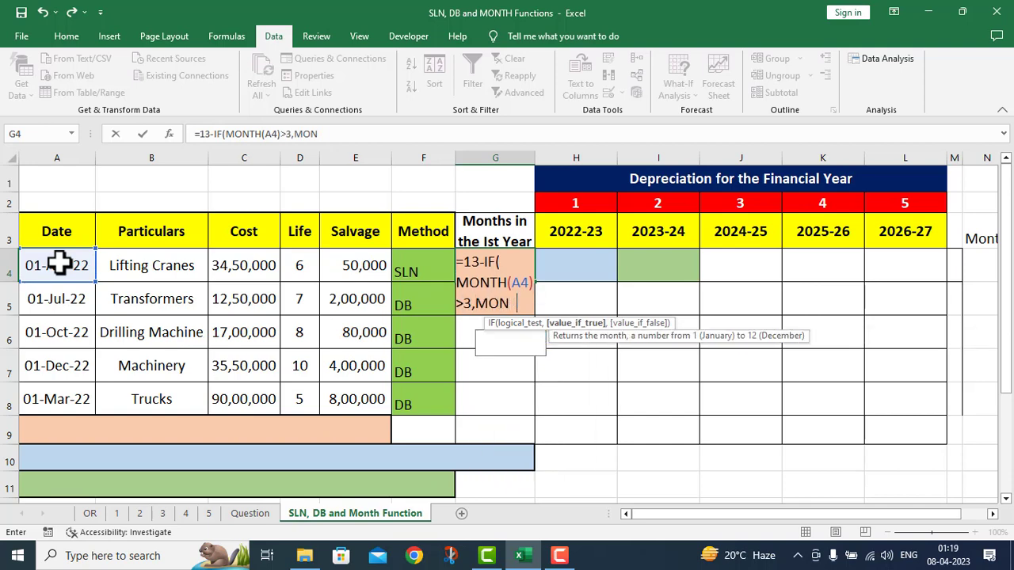
{"action": "type", "text": "TH("}
{"action": "left_click", "coordinate": [52, 265]}
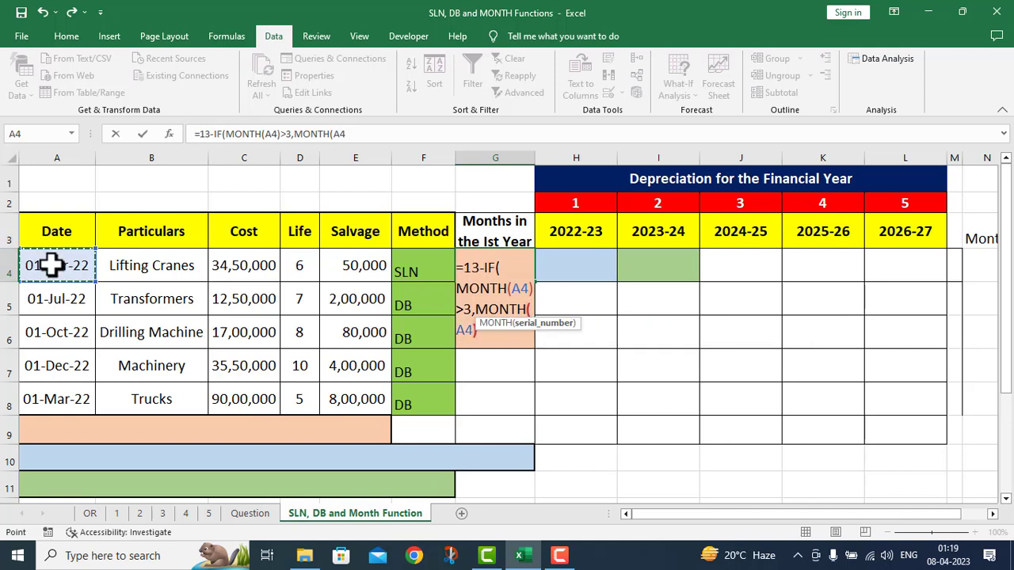
{"action": "type", "text": ")>3"}
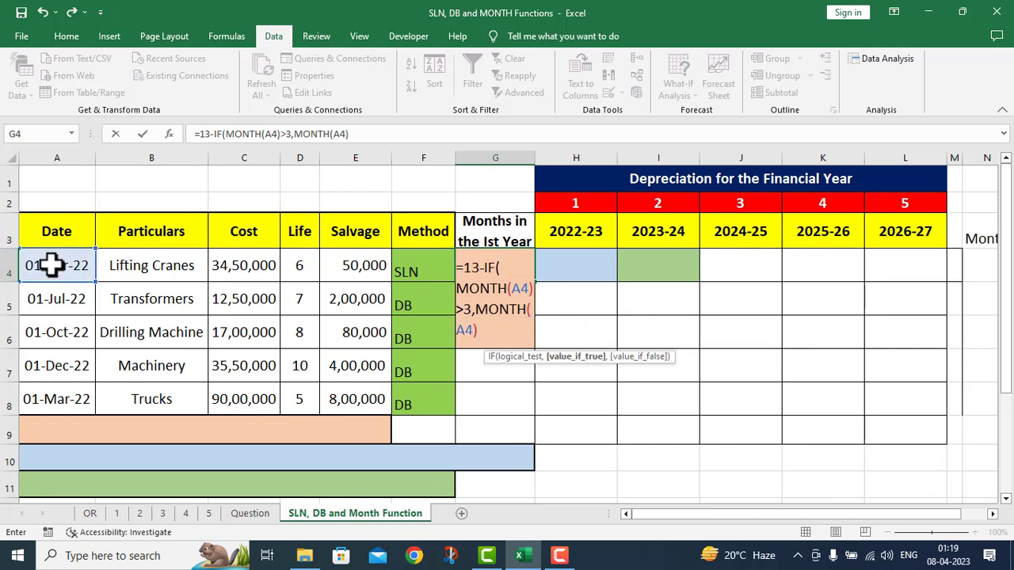
{"action": "type", "text": ",MON"}
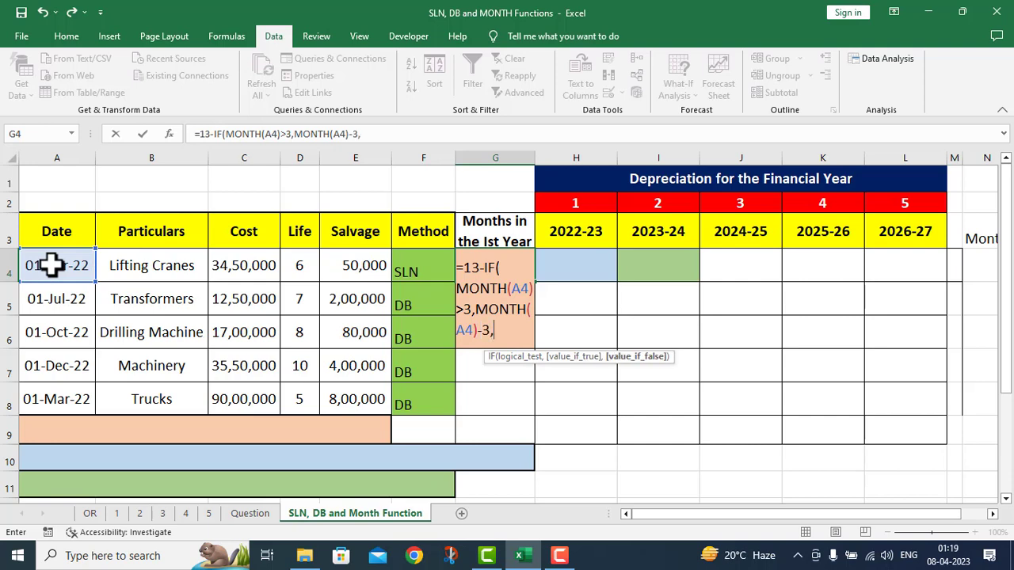
{"action": "type", "text": "TH("}
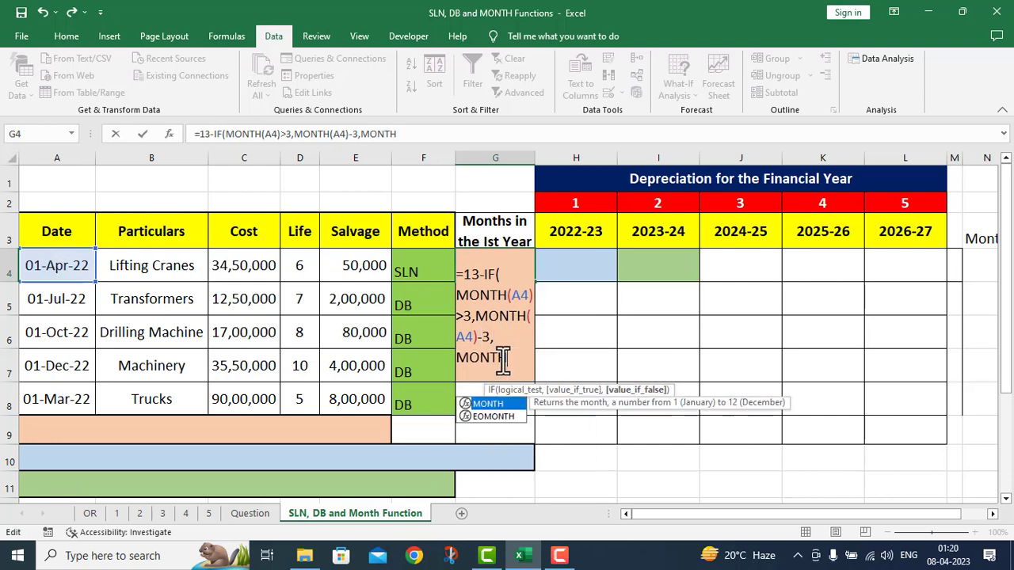
{"action": "left_click", "coordinate": [69, 265]}
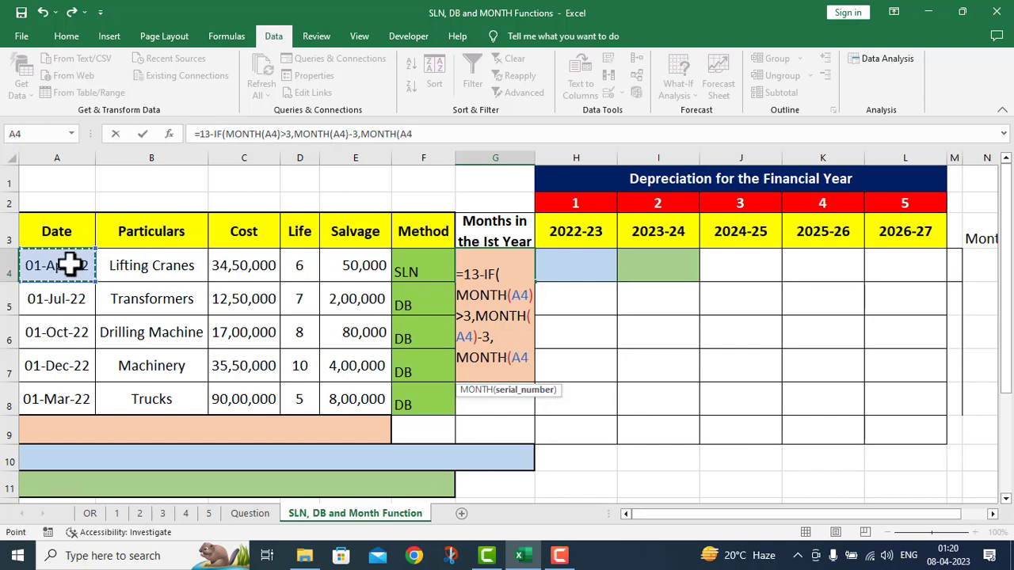
{"action": "type", "text": ")"}
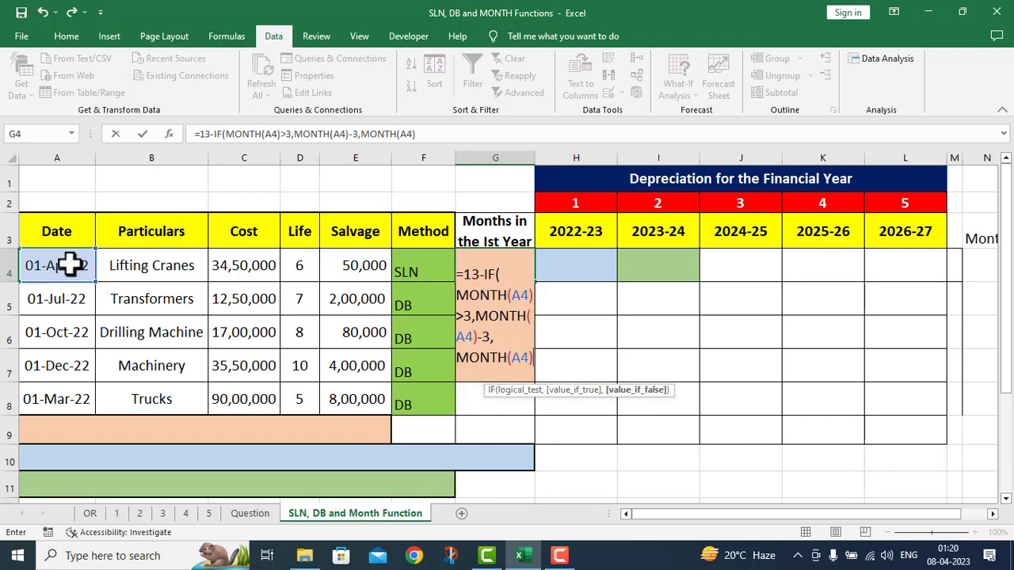
{"action": "type", "text": "+"}
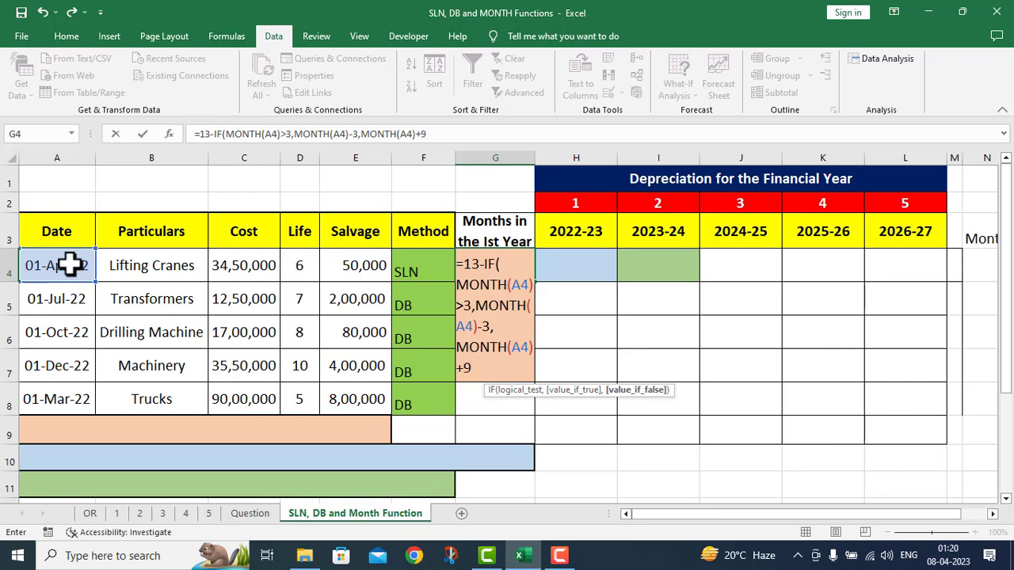
{"action": "type", "text": "9)"}
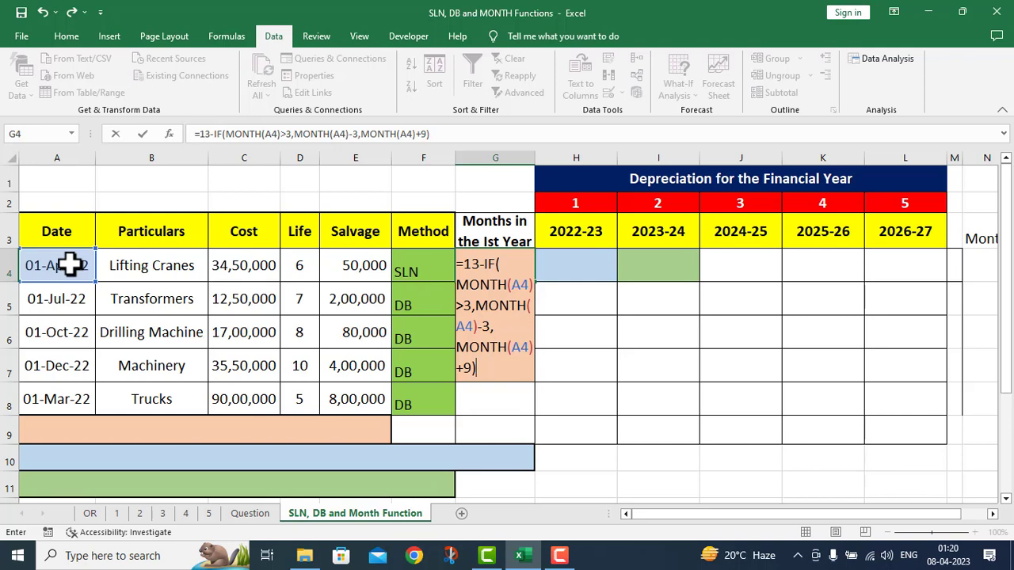
{"action": "key", "text": "Return"}
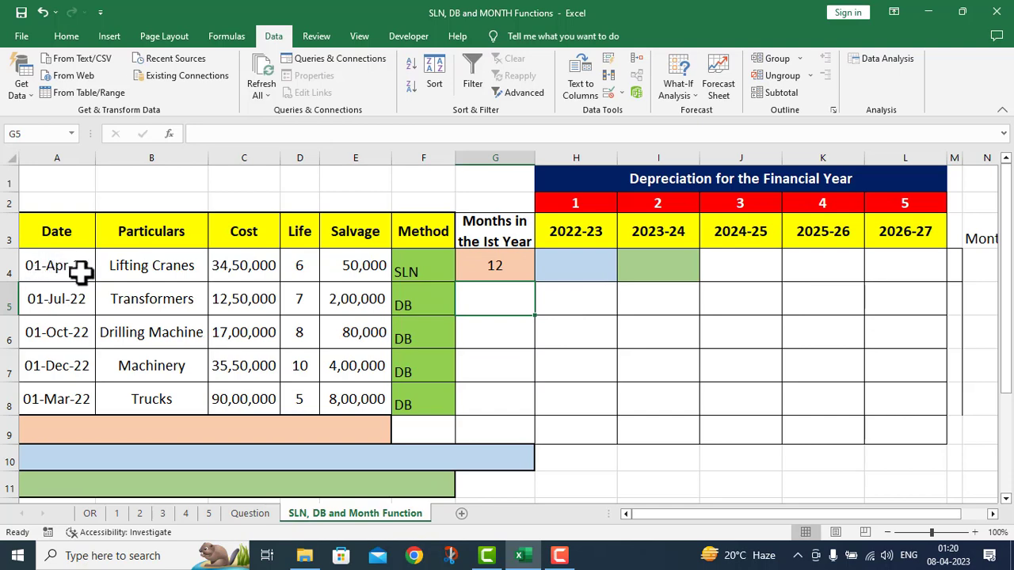
Fill the first-year months formula from G4 down through G8 for the other four assets
{"action": "left_click", "coordinate": [509, 267]}
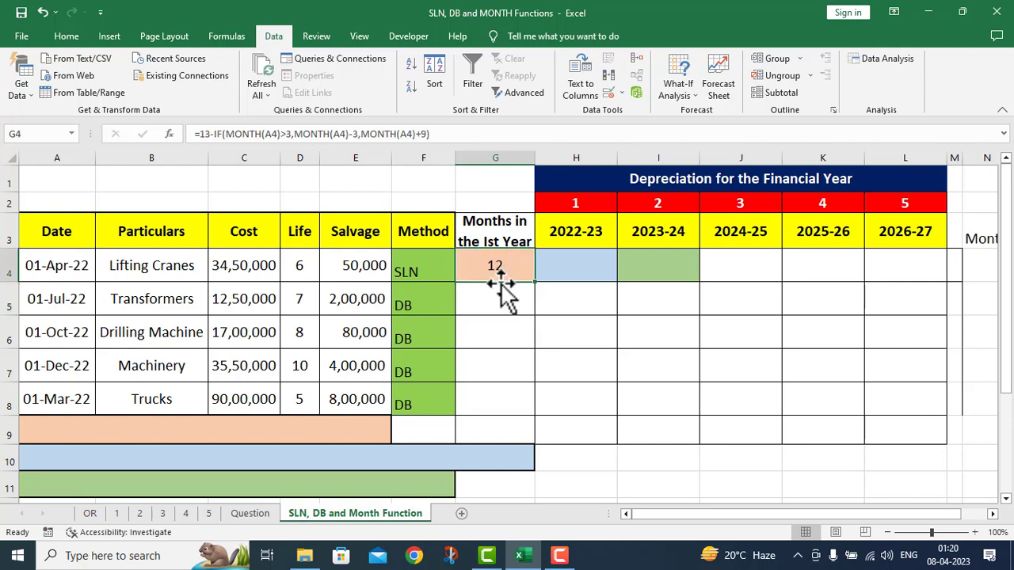
{"action": "left_click_drag", "start_coordinate": [534, 282], "coordinate": [519, 319]}
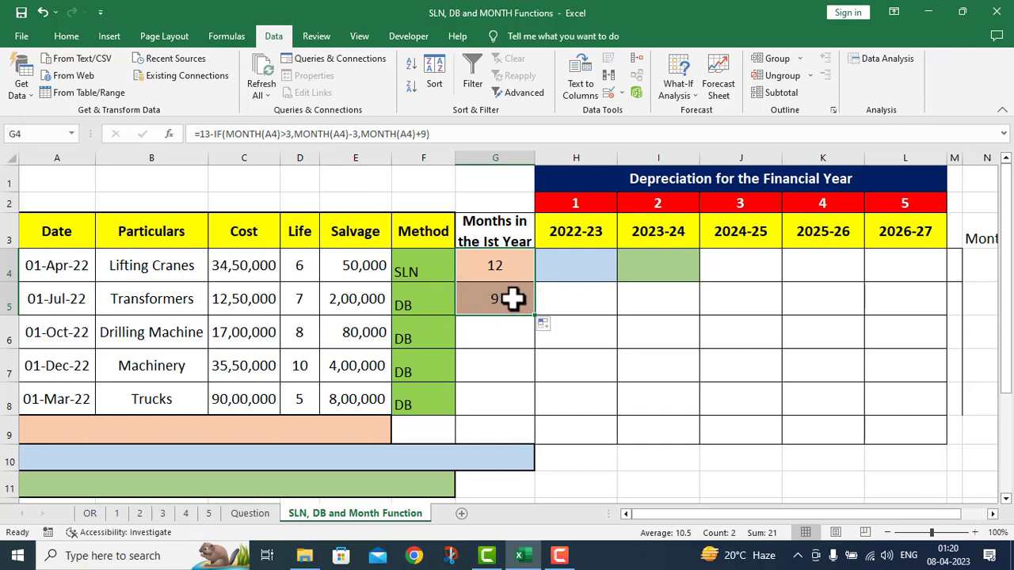
{"action": "left_click_drag", "start_coordinate": [534, 319], "coordinate": [534, 353]}
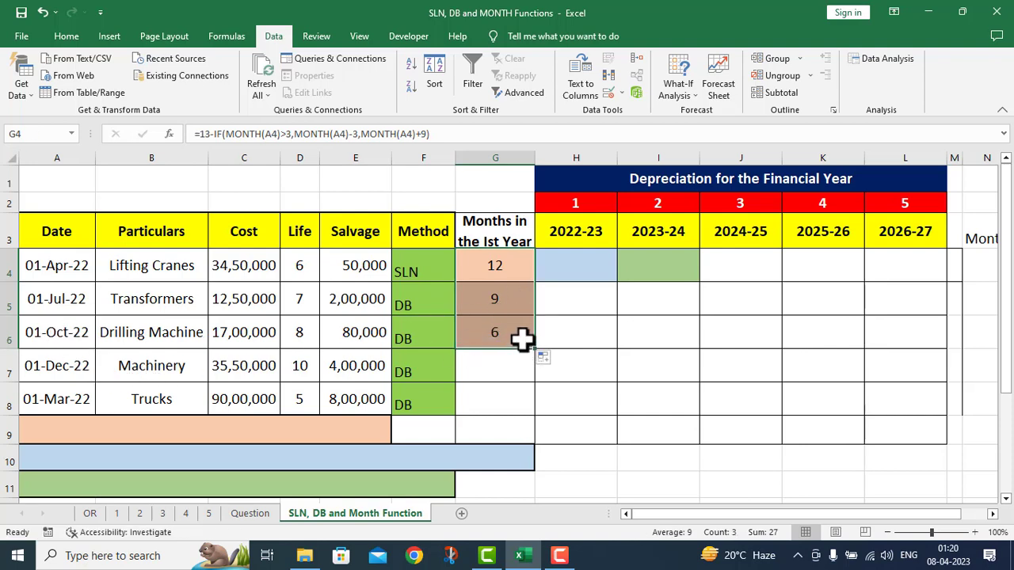
{"action": "left_click_drag", "start_coordinate": [536, 350], "coordinate": [539, 412]}
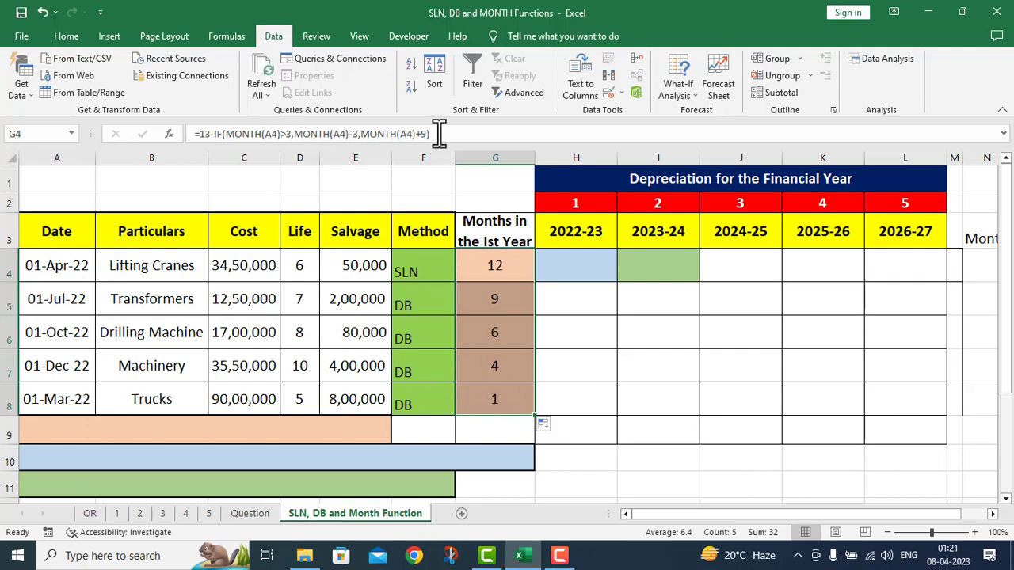
Copy the G4 formula into merged cell A9 as displayed text, prefixed with an apostrophe
{"action": "left_click_drag", "start_coordinate": [432, 134], "coordinate": [172, 135]}
{"action": "key", "text": "ctrl+c"}
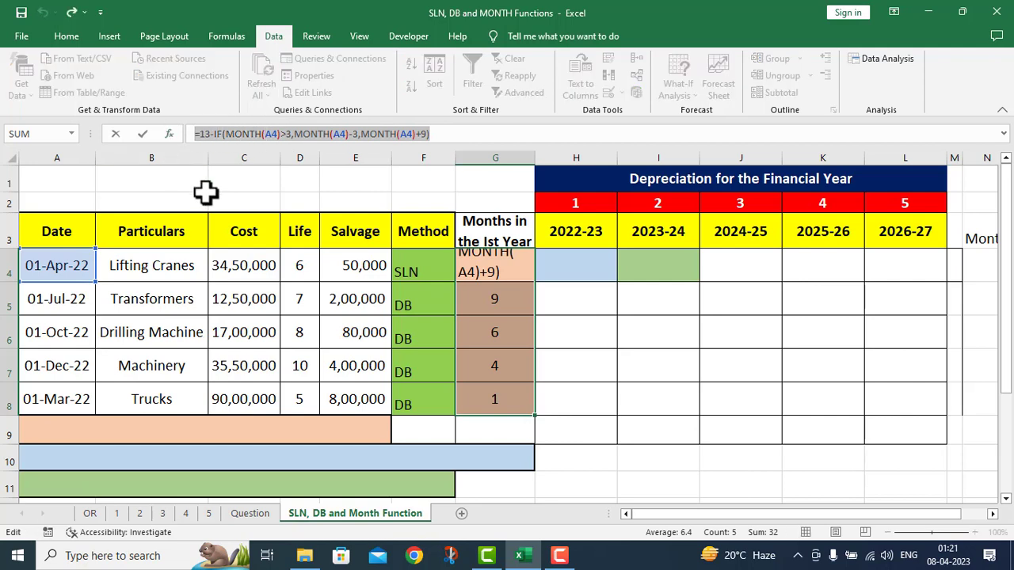
{"action": "key", "text": "Return"}
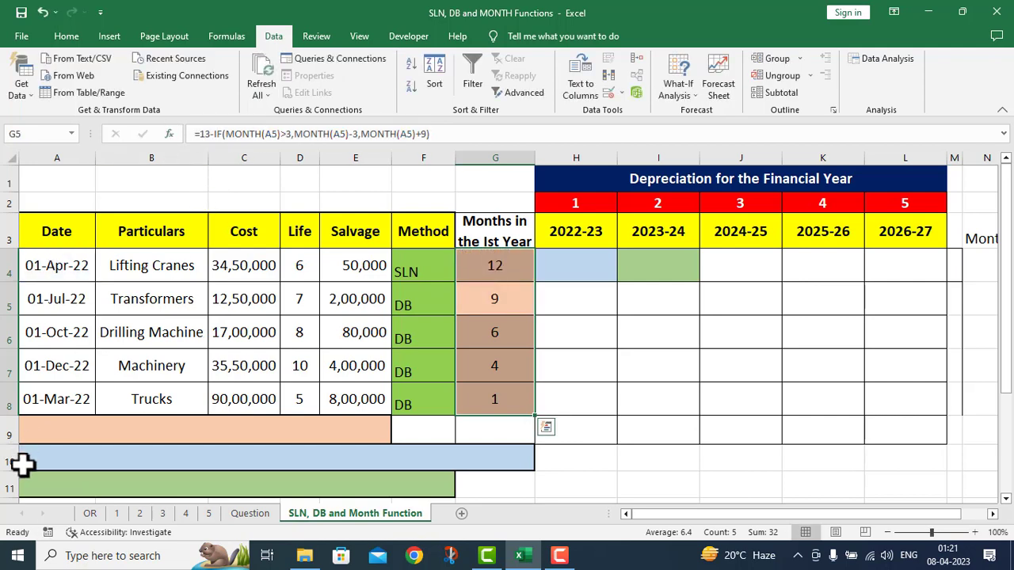
{"action": "left_click", "coordinate": [30, 428]}
{"action": "key", "text": "BackSpace"}
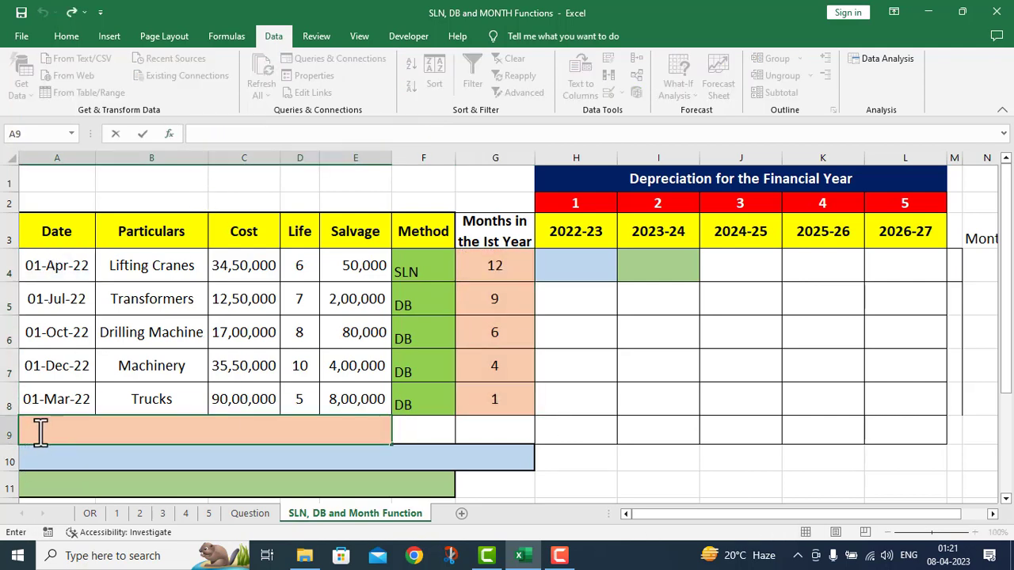
{"action": "key", "text": "ctrl+v"}
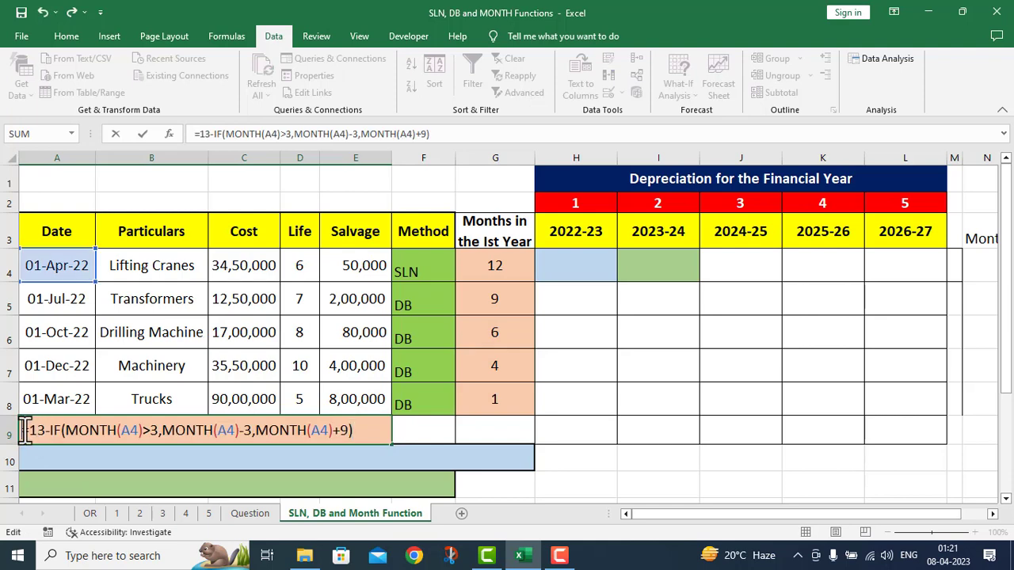
{"action": "type", "text": "'"}
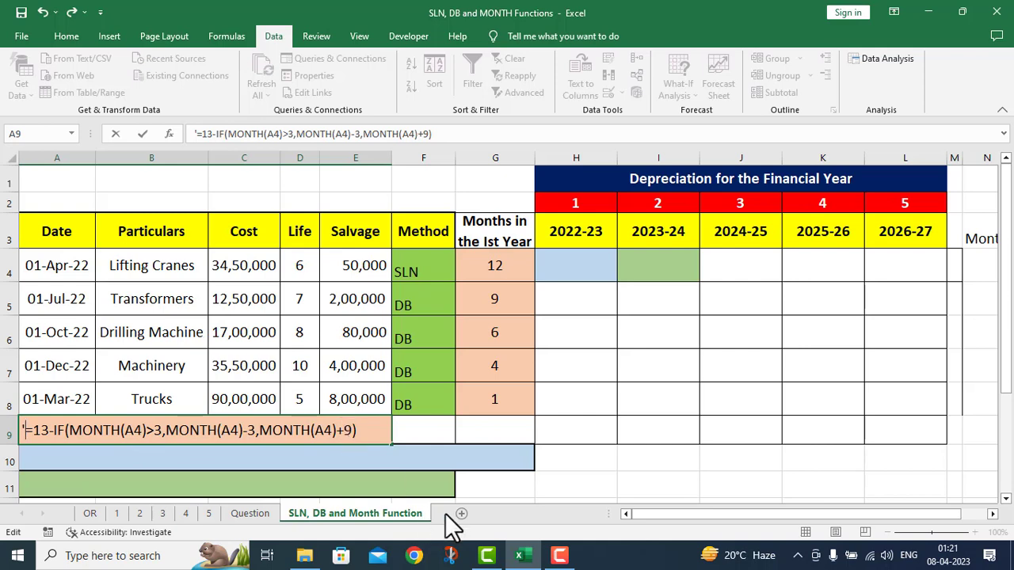
Enter =MONTH(A4) in N4 under the Month heading to extract the month of the Lifting Cranes date
{"action": "left_click_drag", "start_coordinate": [632, 513], "coordinate": [656, 511]}
{"action": "left_click", "coordinate": [903, 264]}
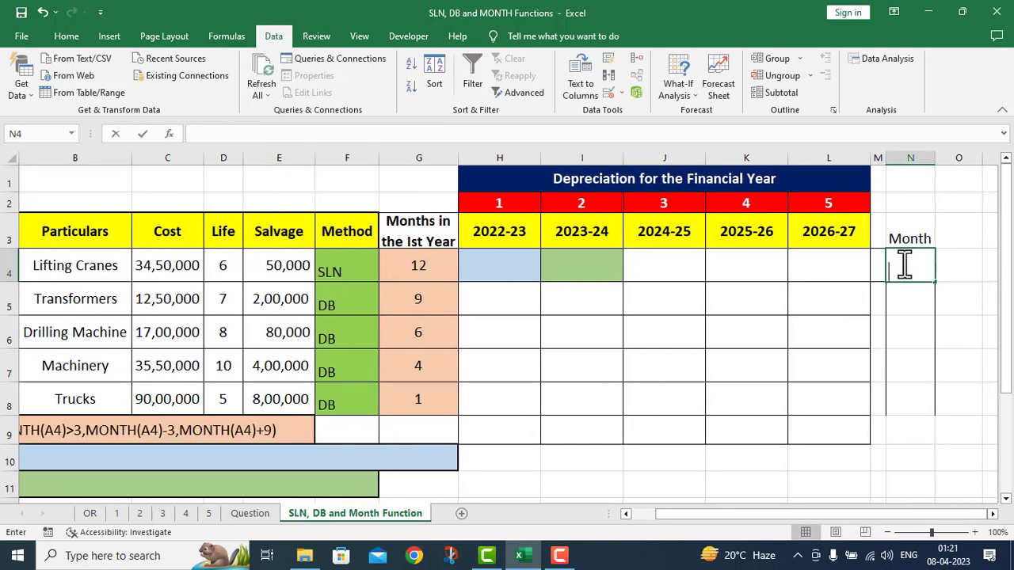
{"action": "double_click", "coordinate": [903, 264]}
{"action": "type", "text": "=M"}
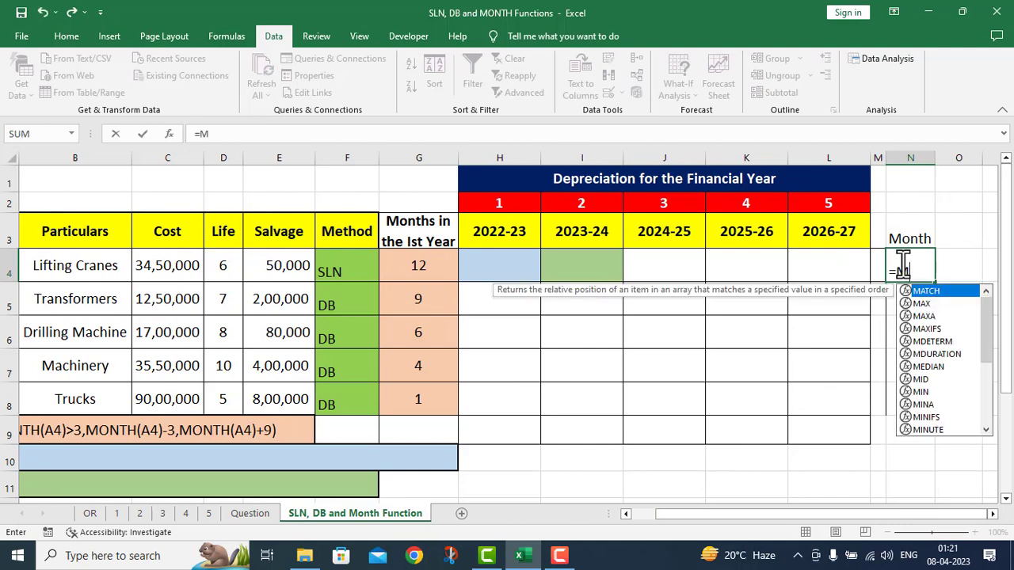
{"action": "type", "text": "ONTH("}
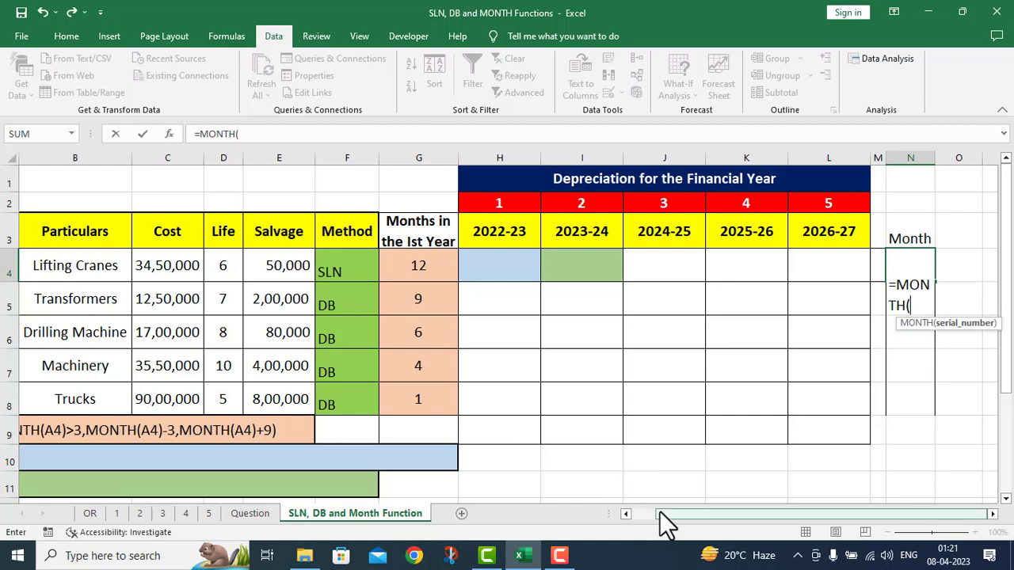
{"action": "mouse_move", "coordinate": [657, 515]}
{"action": "left_mouse_down"}
{"action": "mouse_move", "coordinate": [628, 517]}
{"action": "mouse_move", "coordinate": [665, 511]}
{"action": "left_mouse_up"}
{"action": "left_click", "coordinate": [30, 263]}
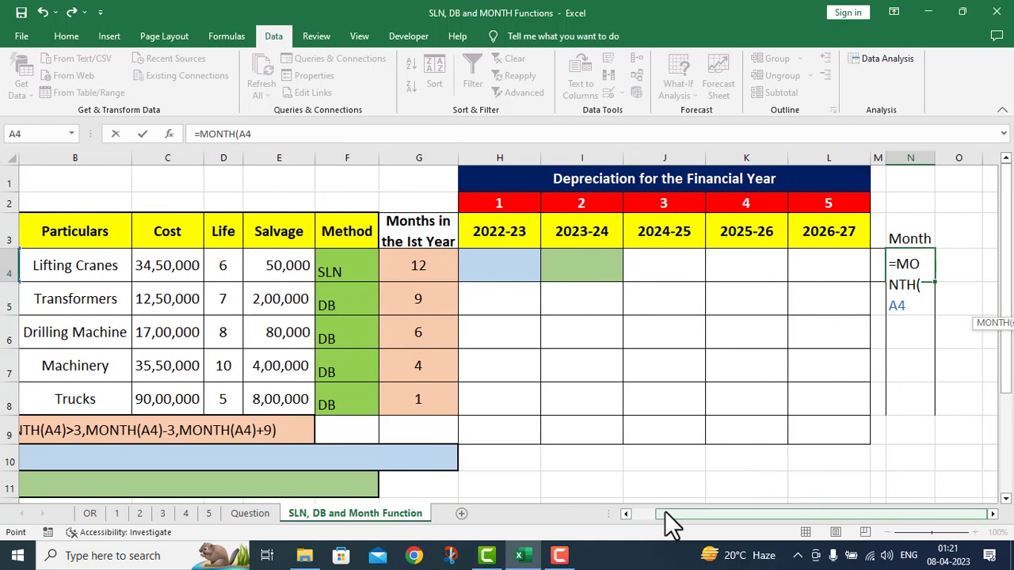
{"action": "type", "text": ")"}
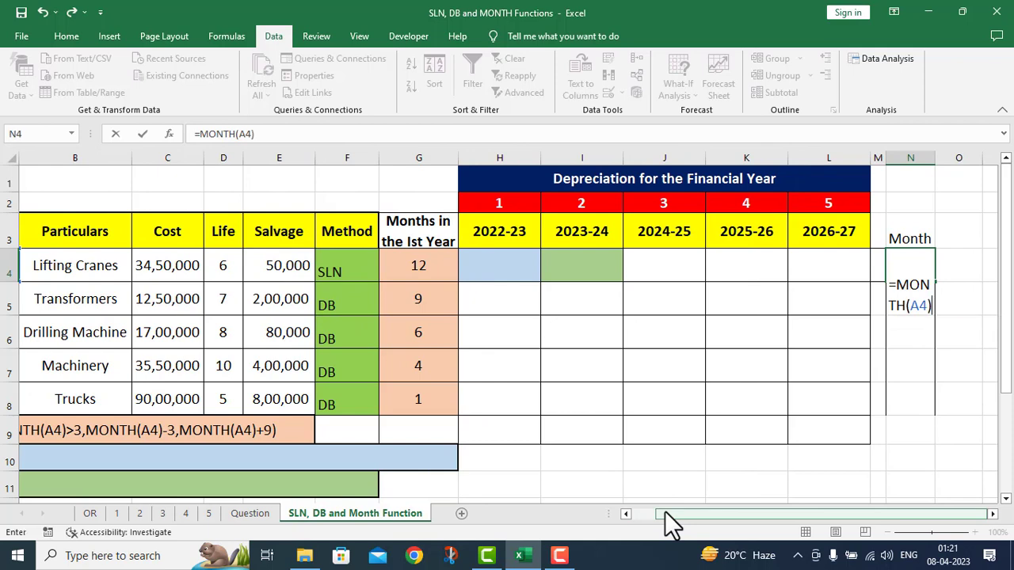
{"action": "key", "text": "Return"}
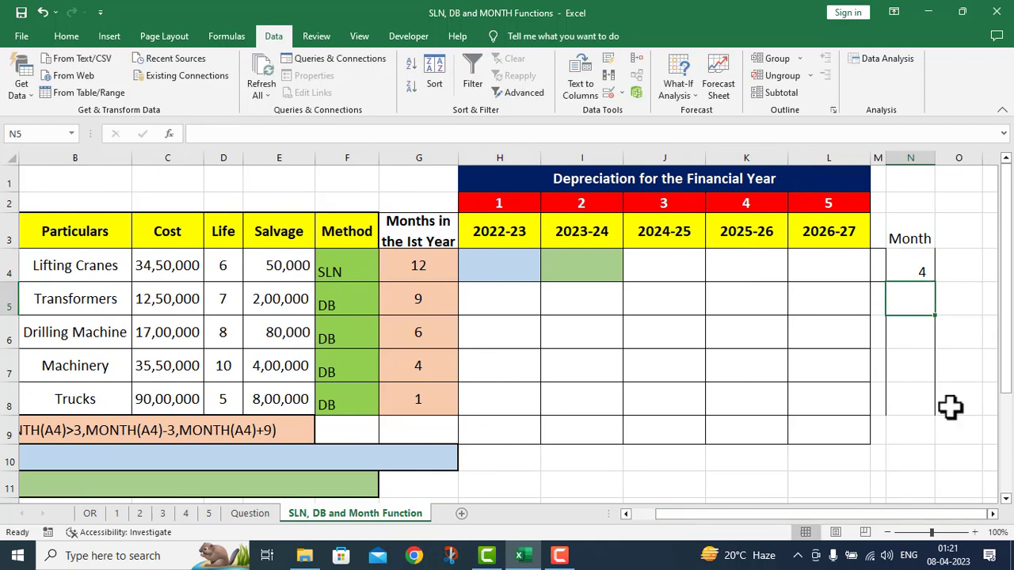
{"action": "left_click", "coordinate": [914, 270]}
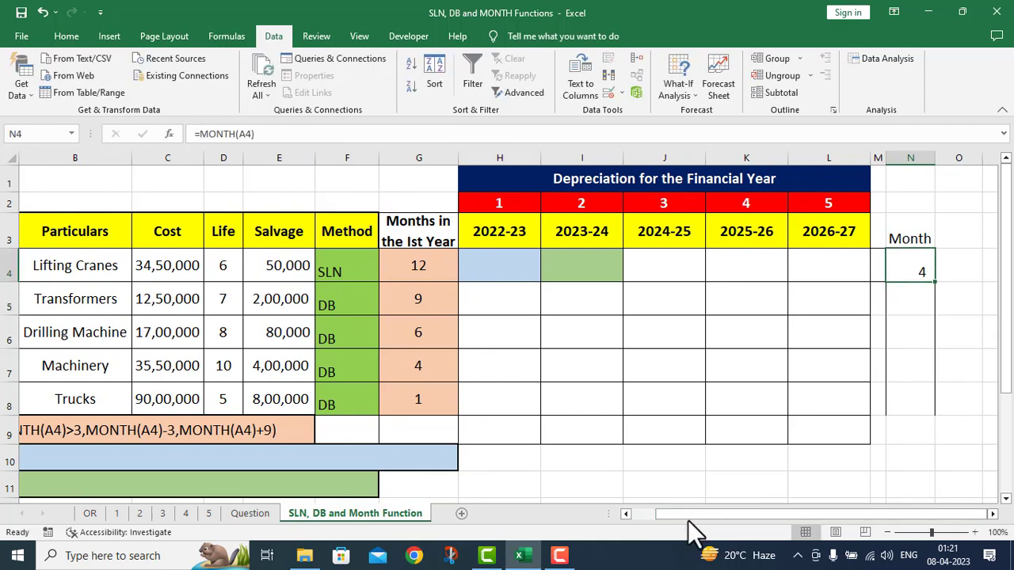
Fill the month-extraction formula from N4 down through N8 for the other four assets
{"action": "left_click_drag", "start_coordinate": [673, 514], "coordinate": [643, 513]}
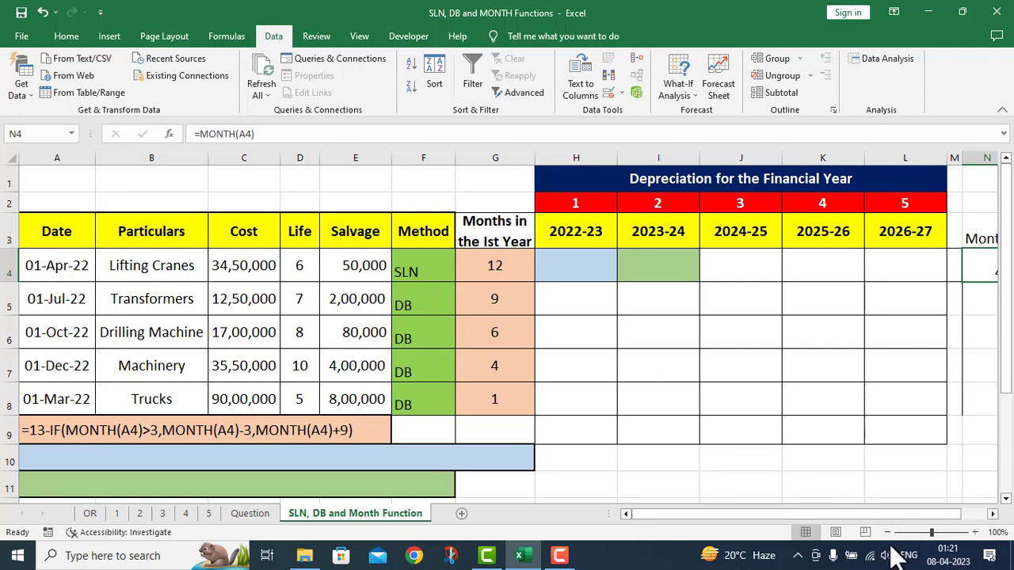
{"action": "left_click_drag", "start_coordinate": [797, 516], "coordinate": [822, 513]}
{"action": "left_click_drag", "start_coordinate": [933, 283], "coordinate": [932, 309]}
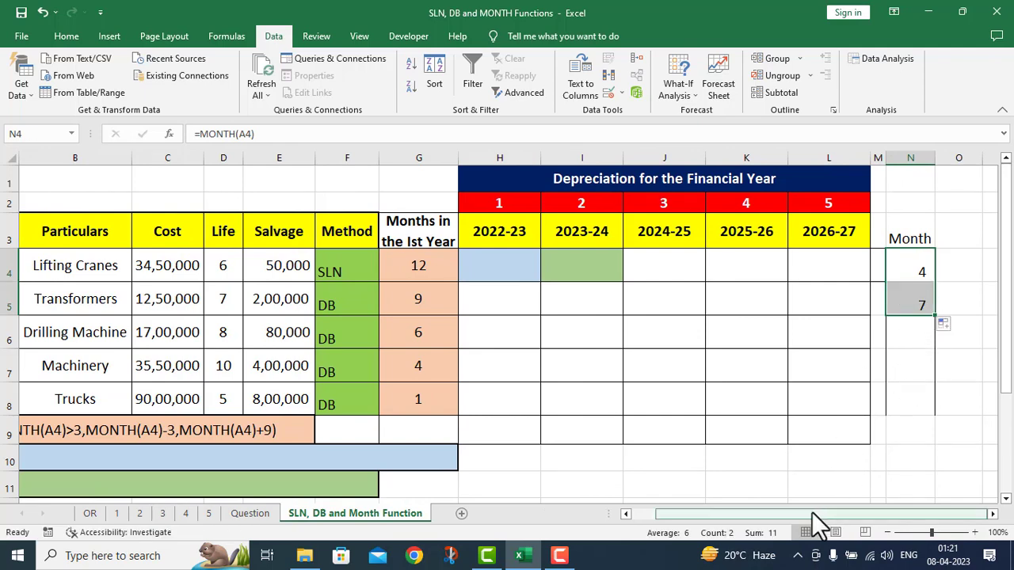
{"action": "left_click_drag", "start_coordinate": [812, 512], "coordinate": [731, 523]}
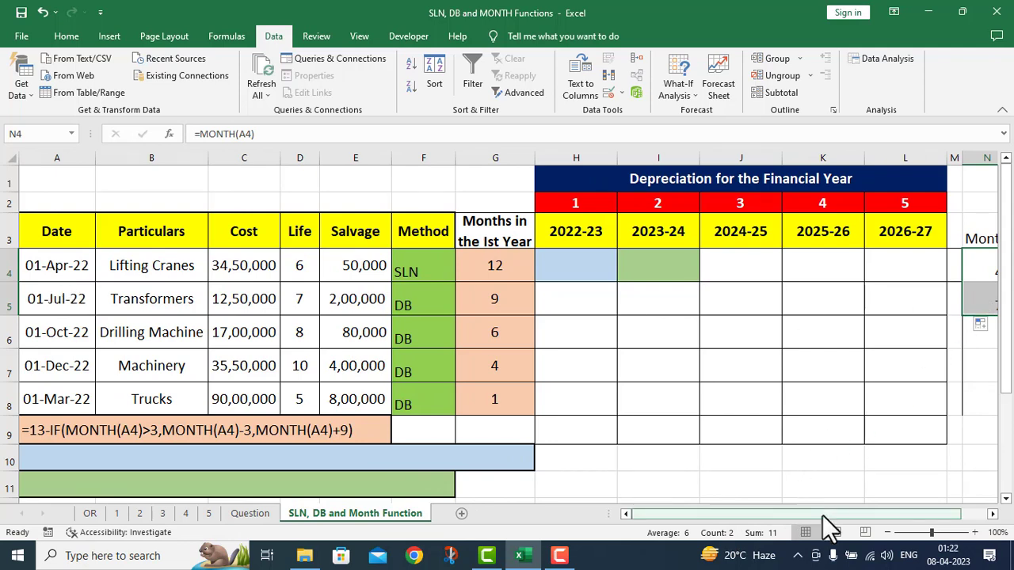
{"action": "mouse_move", "coordinate": [822, 517]}
{"action": "left_mouse_down"}
{"action": "mouse_move", "coordinate": [840, 515]}
{"action": "mouse_move", "coordinate": [804, 512]}
{"action": "mouse_move", "coordinate": [828, 512]}
{"action": "left_mouse_up"}
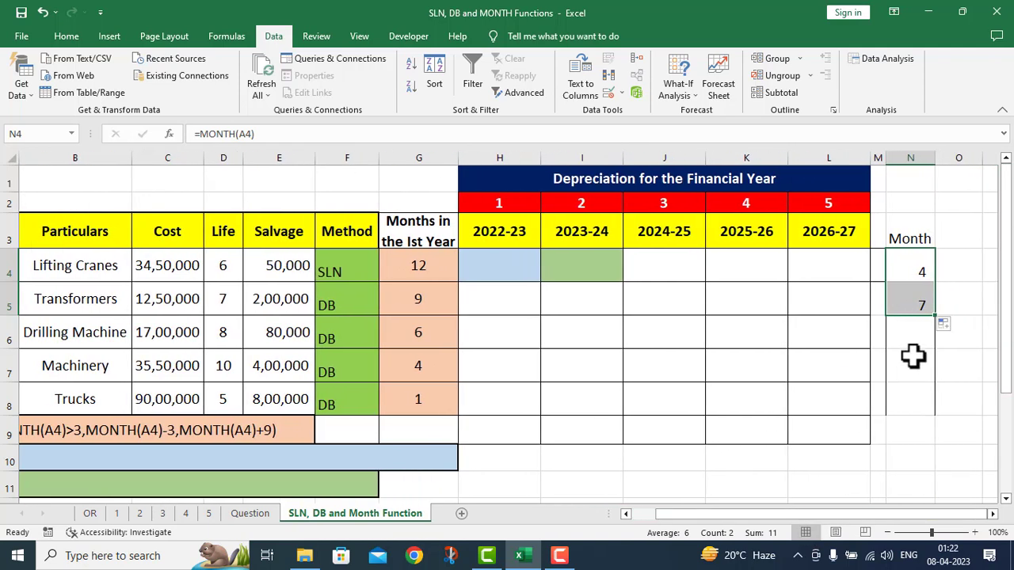
{"action": "left_click_drag", "start_coordinate": [935, 317], "coordinate": [933, 412]}
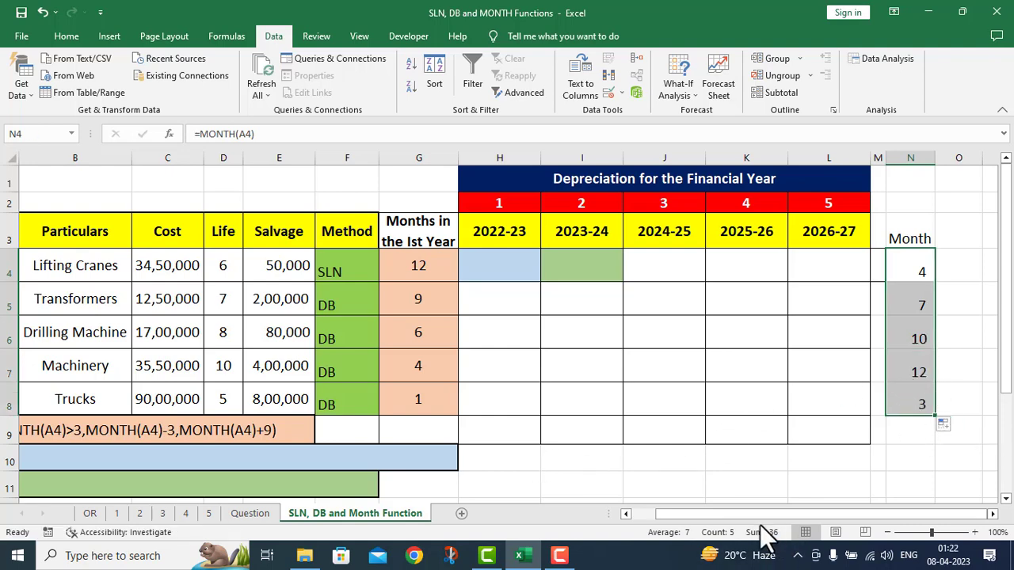
Compare the extracted months in column N with the asset dates, and review the first-year months formula in A9 and G8
{"action": "left_click_drag", "start_coordinate": [755, 516], "coordinate": [732, 523]}
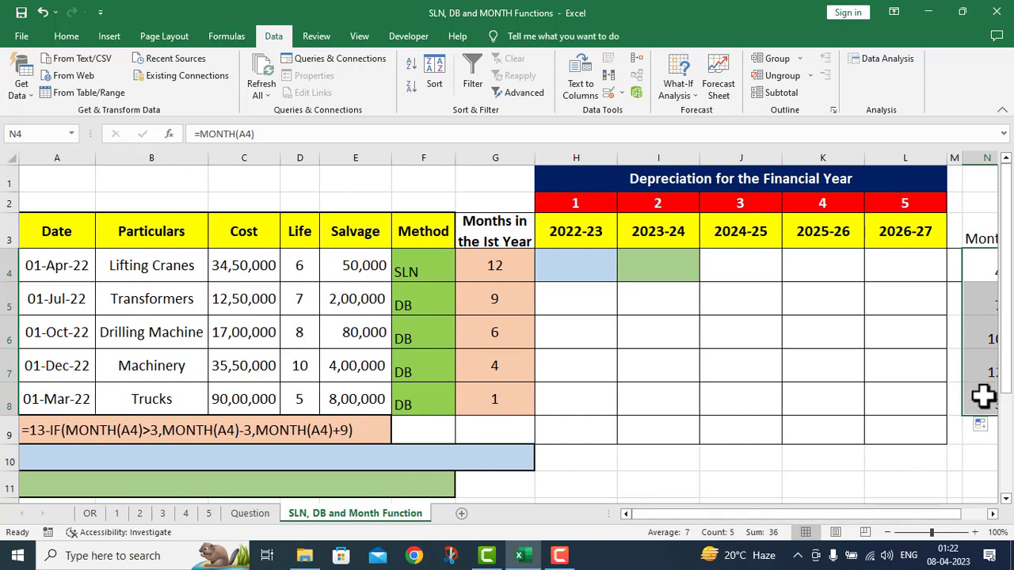
{"action": "left_click_drag", "start_coordinate": [920, 515], "coordinate": [978, 362]}
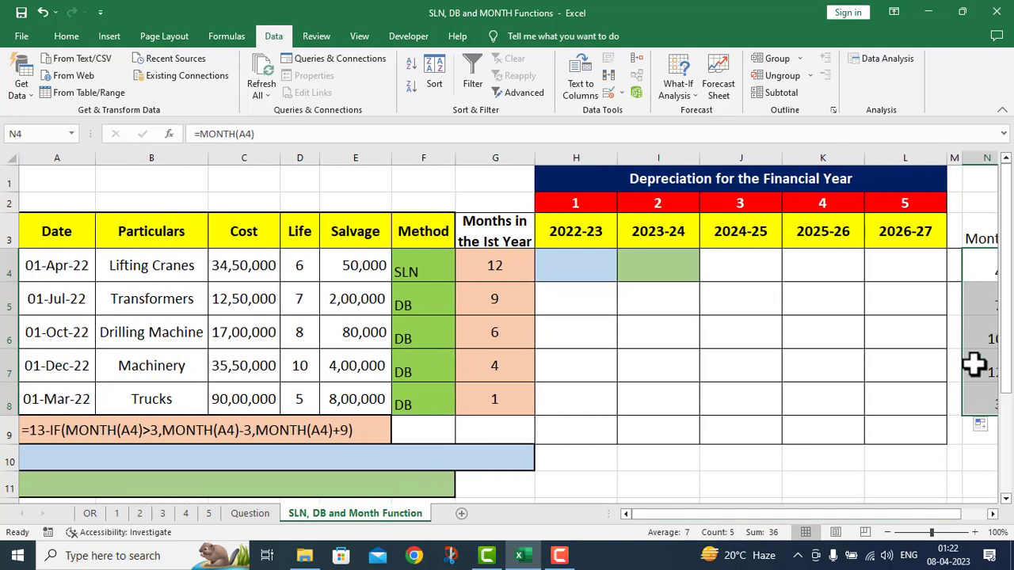
{"action": "left_click_drag", "start_coordinate": [931, 513], "coordinate": [786, 473]}
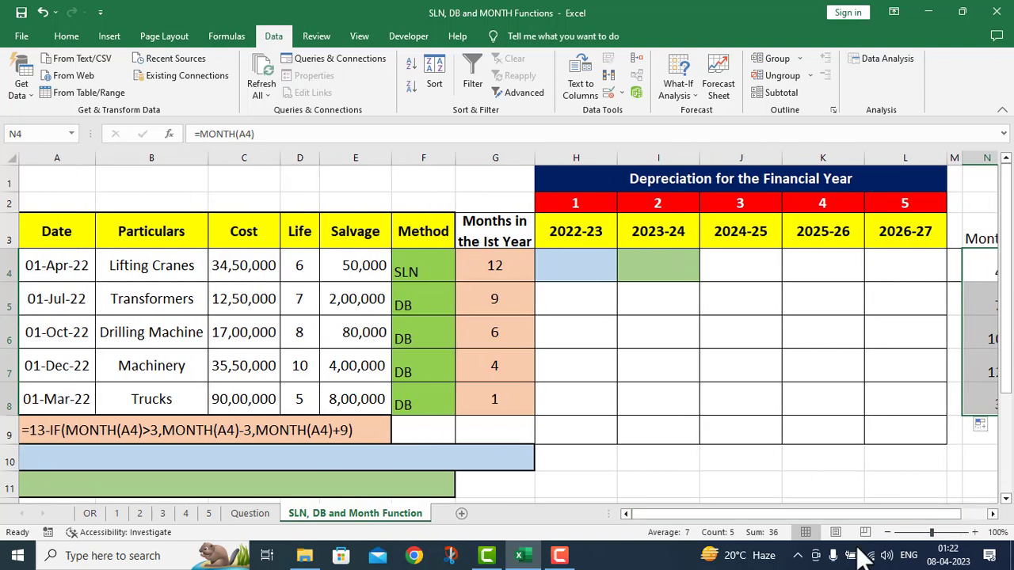
{"action": "left_click_drag", "start_coordinate": [909, 512], "coordinate": [879, 508]}
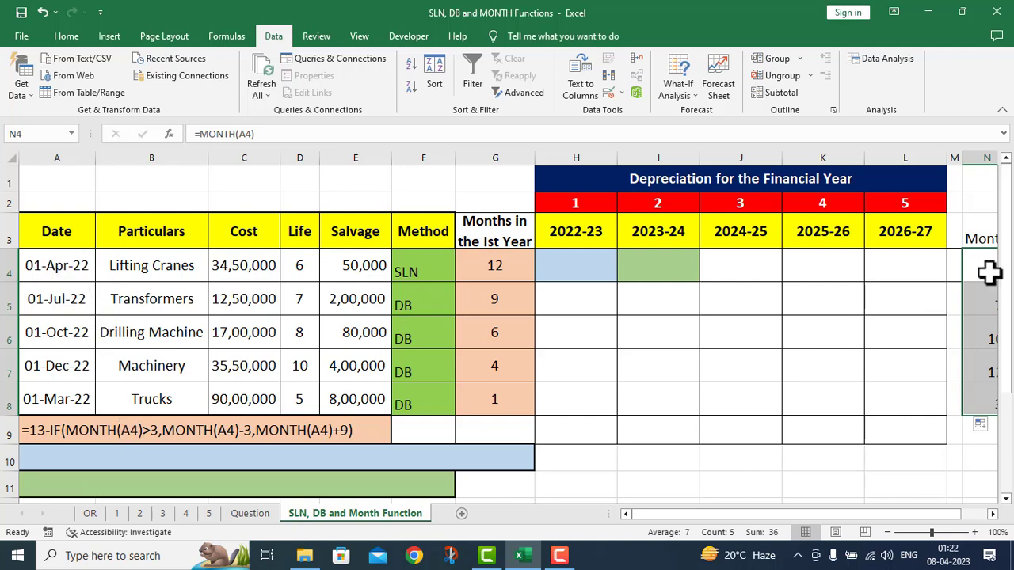
{"action": "left_click_drag", "start_coordinate": [818, 514], "coordinate": [795, 514]}
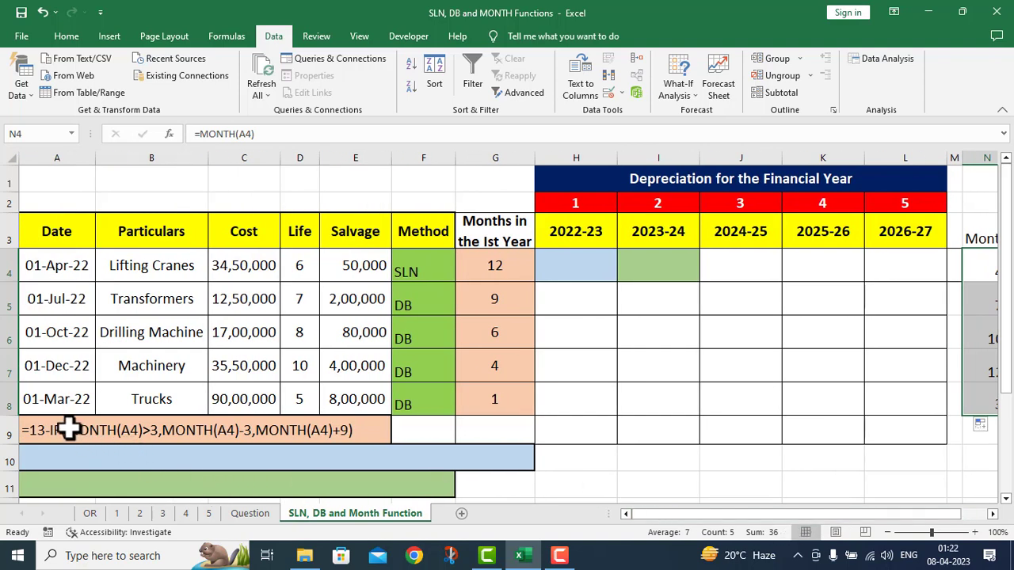
{"action": "left_click", "coordinate": [117, 432]}
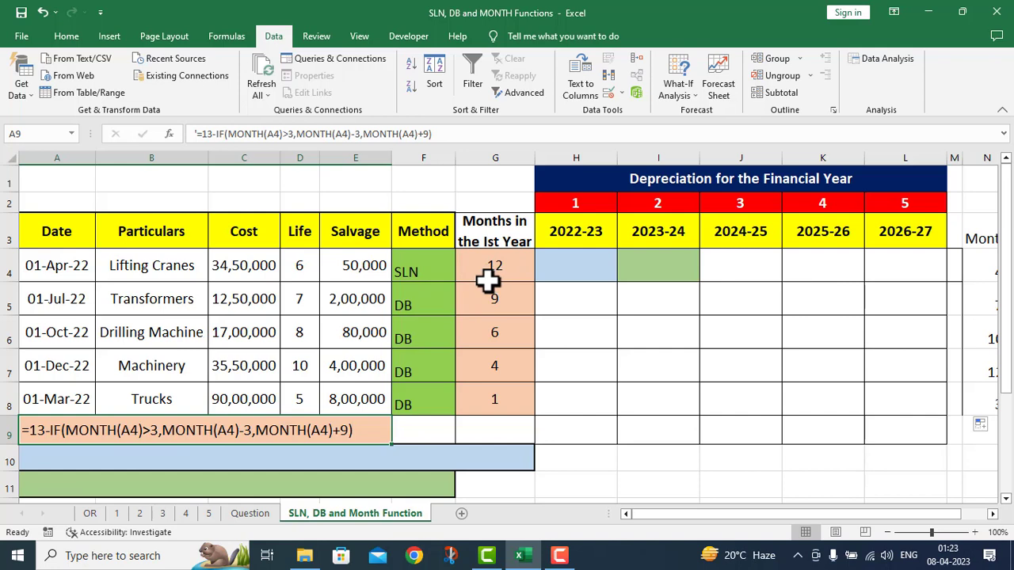
{"action": "left_click", "coordinate": [479, 402]}
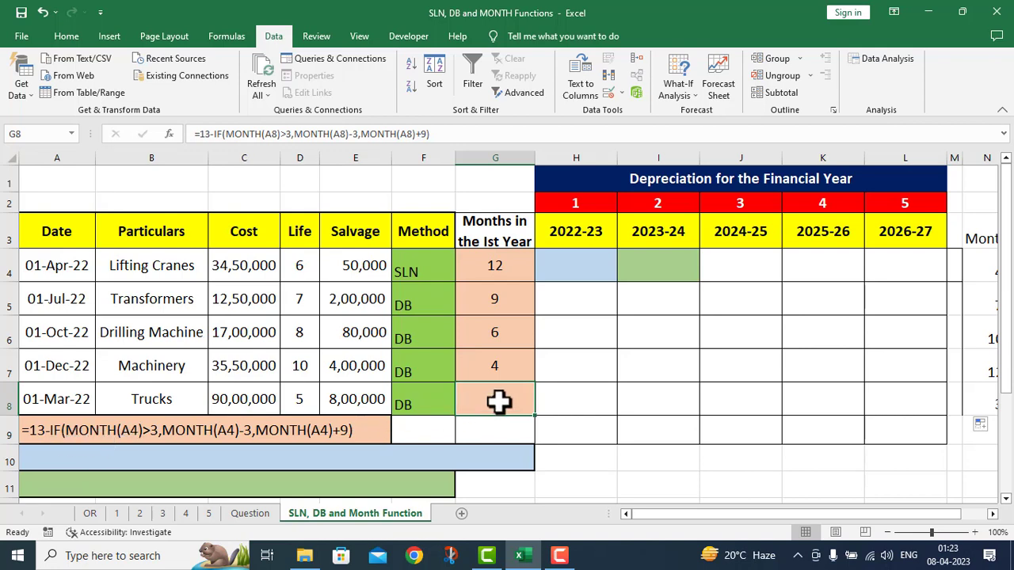
{"action": "left_click_drag", "start_coordinate": [922, 516], "coordinate": [832, 520]}
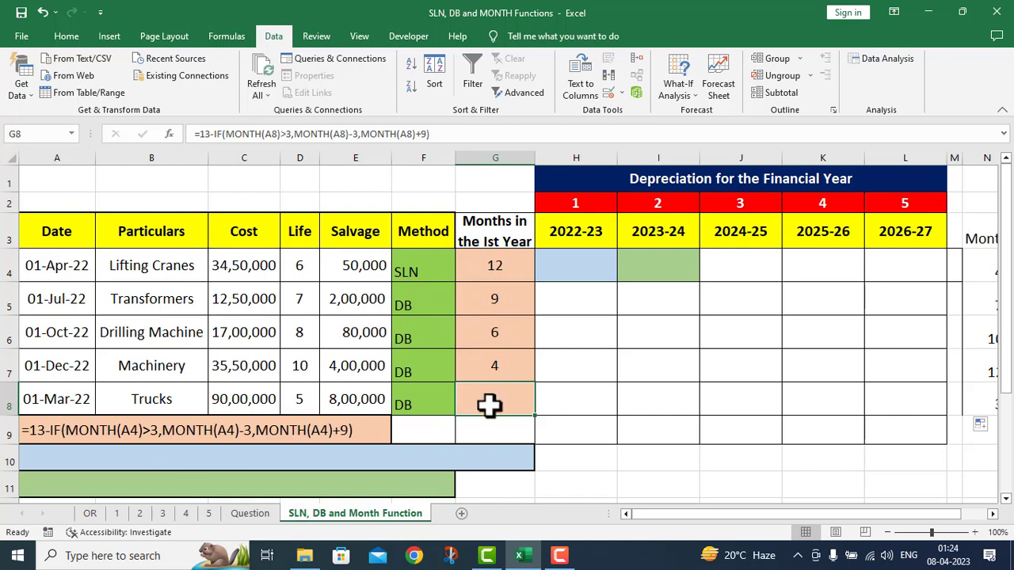
Begin the 2022-23 depreciation formula for the Lifting Cranes in H4 with =ROUND(IF($F4="DB",DB(
{"action": "left_click", "coordinate": [570, 269]}
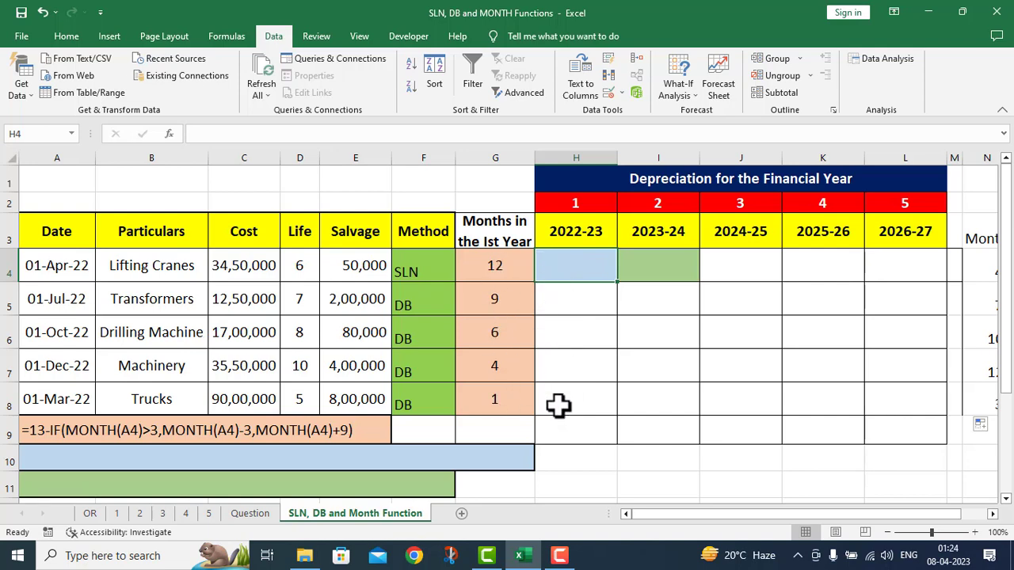
{"action": "type", "text": "="}
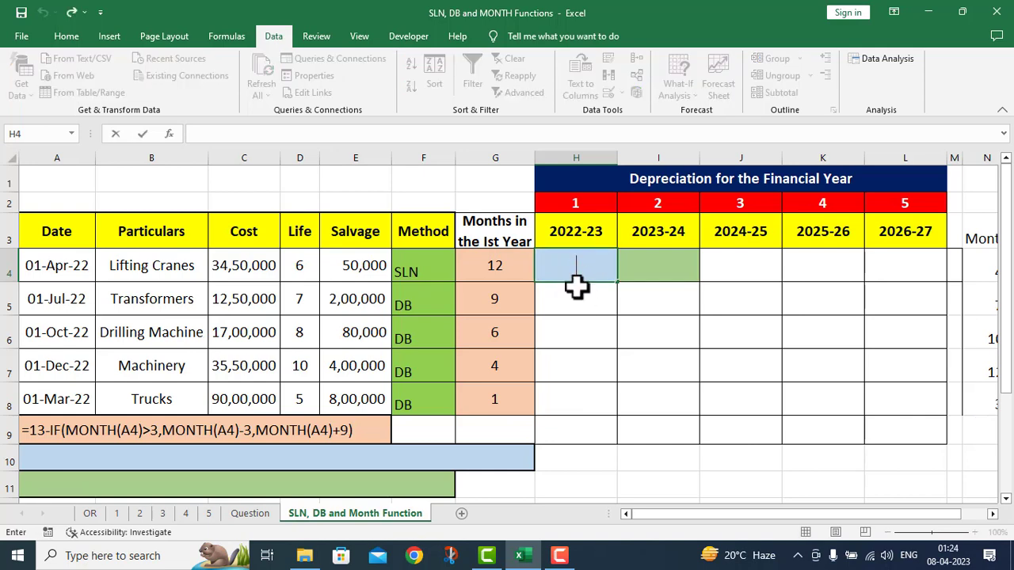
{"action": "key", "text": "Escape"}
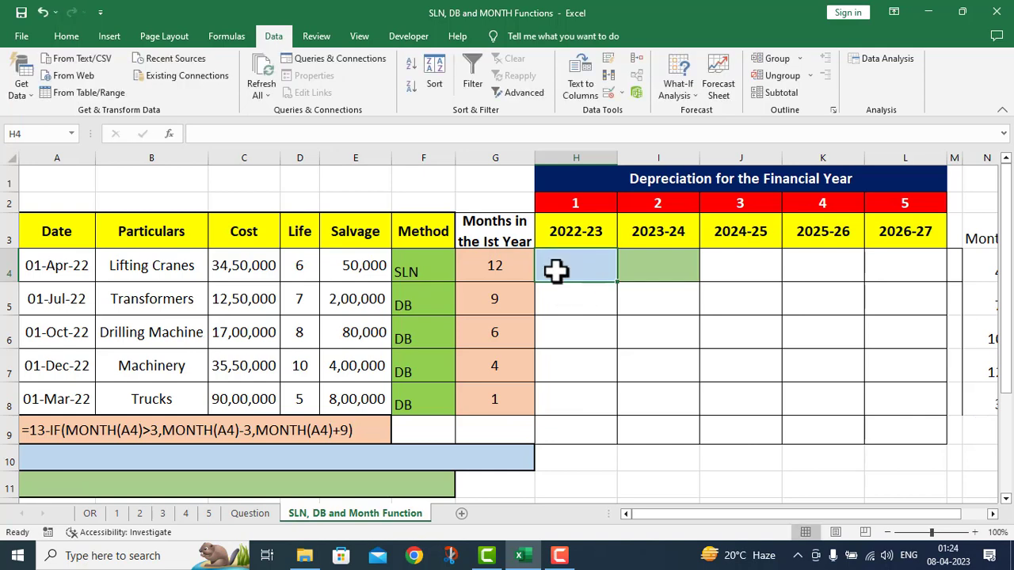
{"action": "type", "text": "=ROUND("}
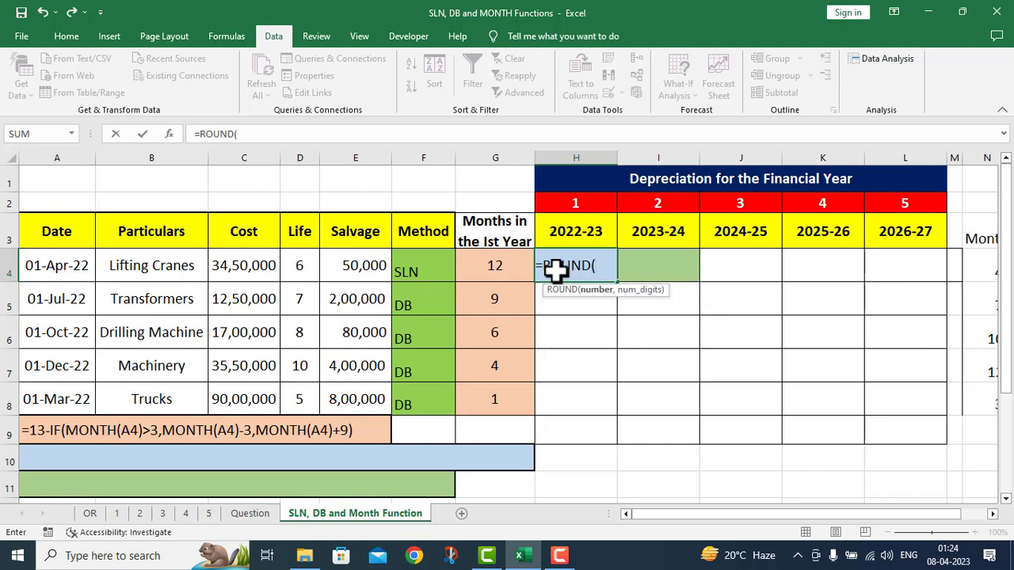
{"action": "type", "text": "IF("}
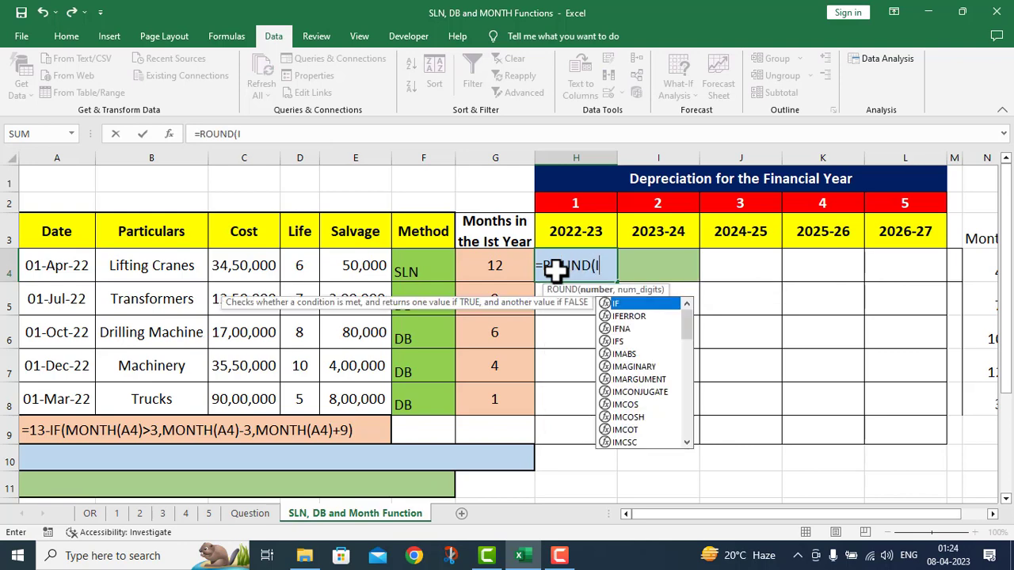
{"action": "left_click", "coordinate": [423, 270]}
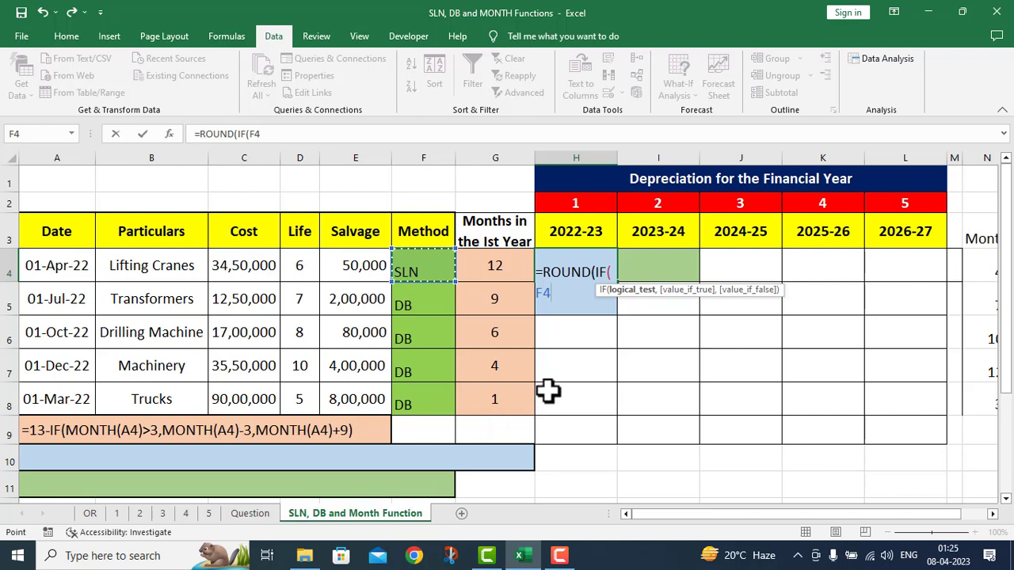
{"action": "key", "text": "F4"}
{"action": "key", "text": "F4"}
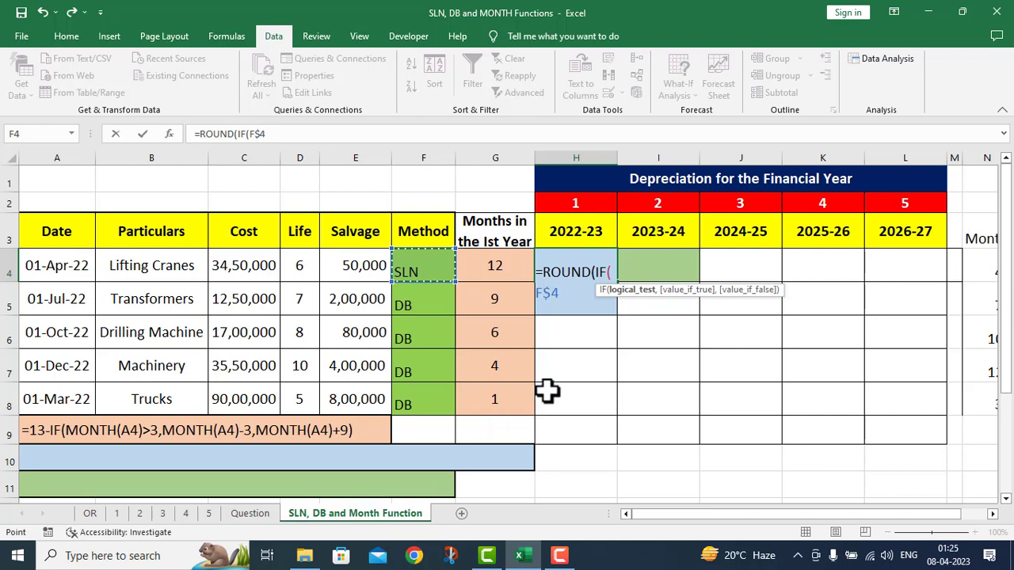
{"action": "key", "text": "F4"}
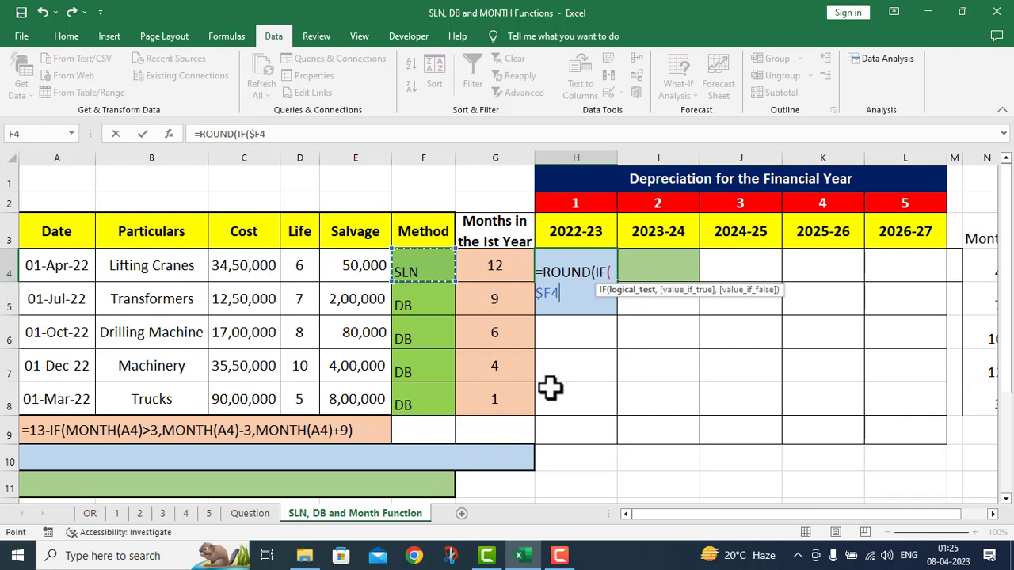
{"action": "type", "text": "="}
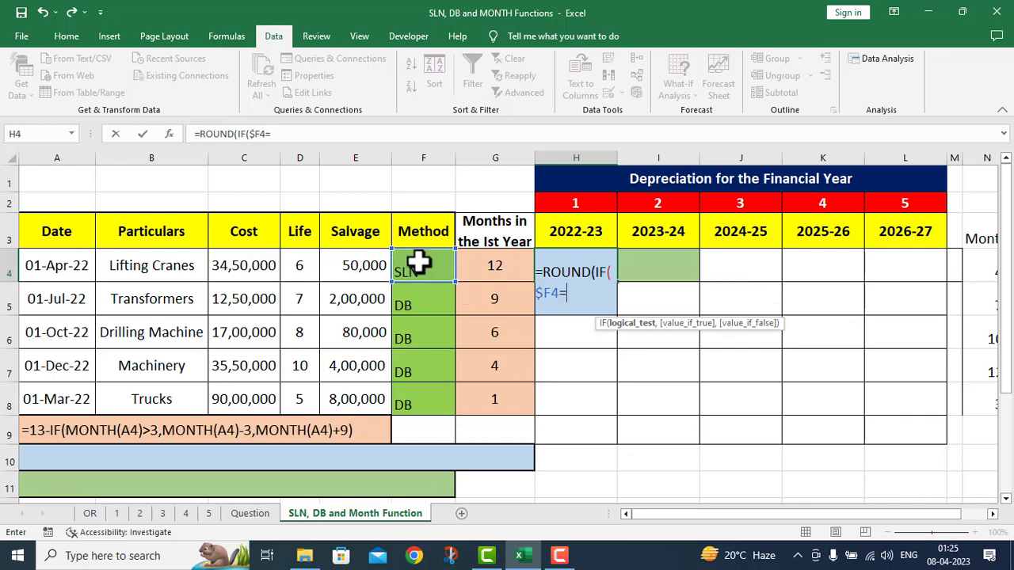
{"action": "type", "text": "\"DB\",DB("}
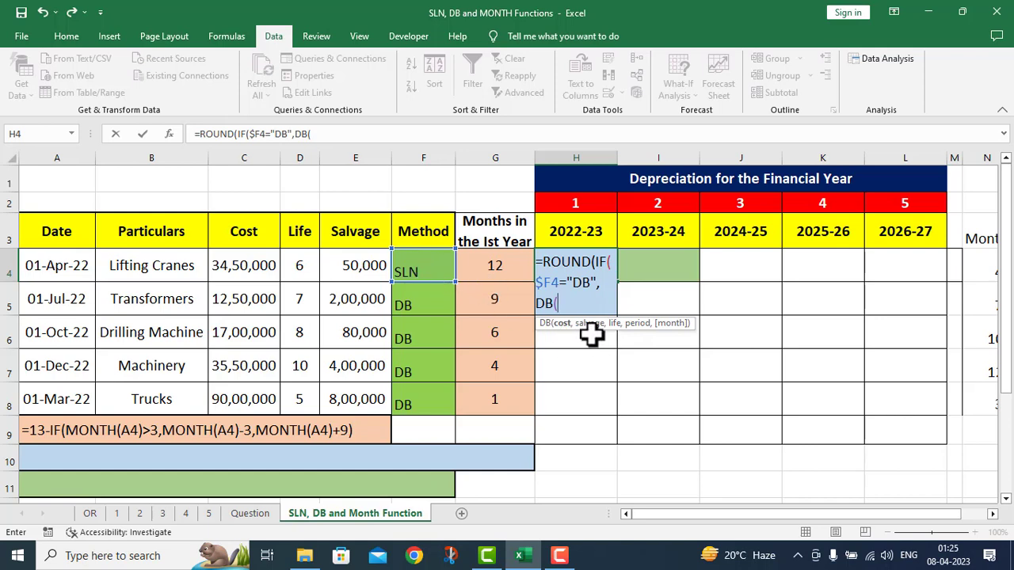
Add the column-locked cost $C4 and salvage $E4 as the first two DB arguments in the H4 formula
{"action": "left_click", "coordinate": [248, 262]}
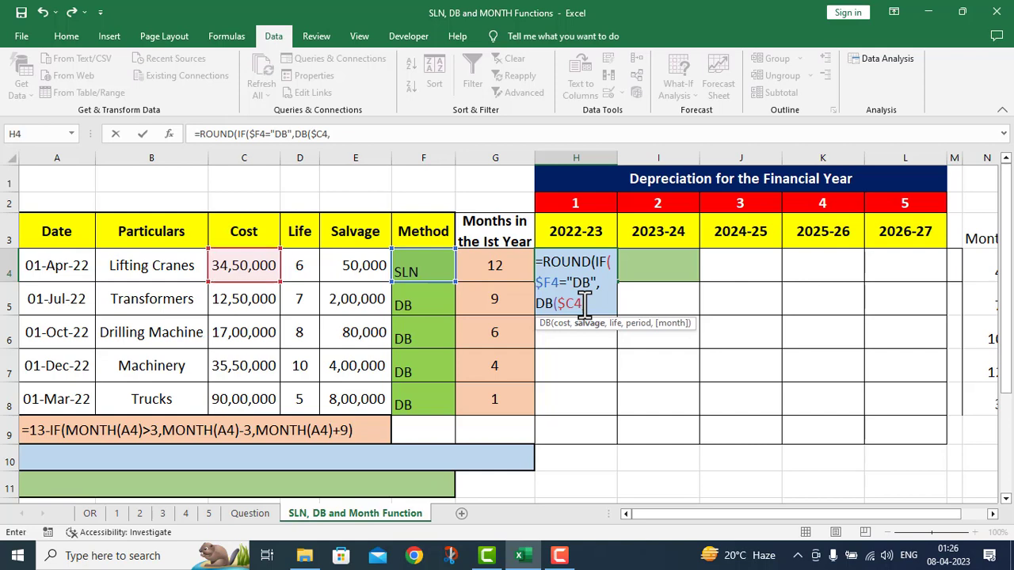
{"action": "type", "text": ","}
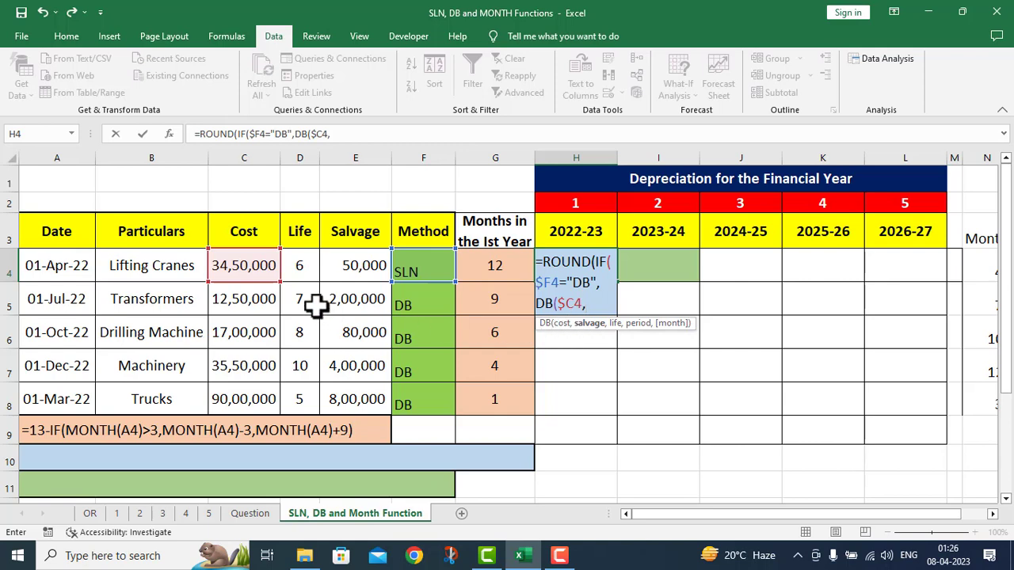
{"action": "left_click", "coordinate": [347, 267]}
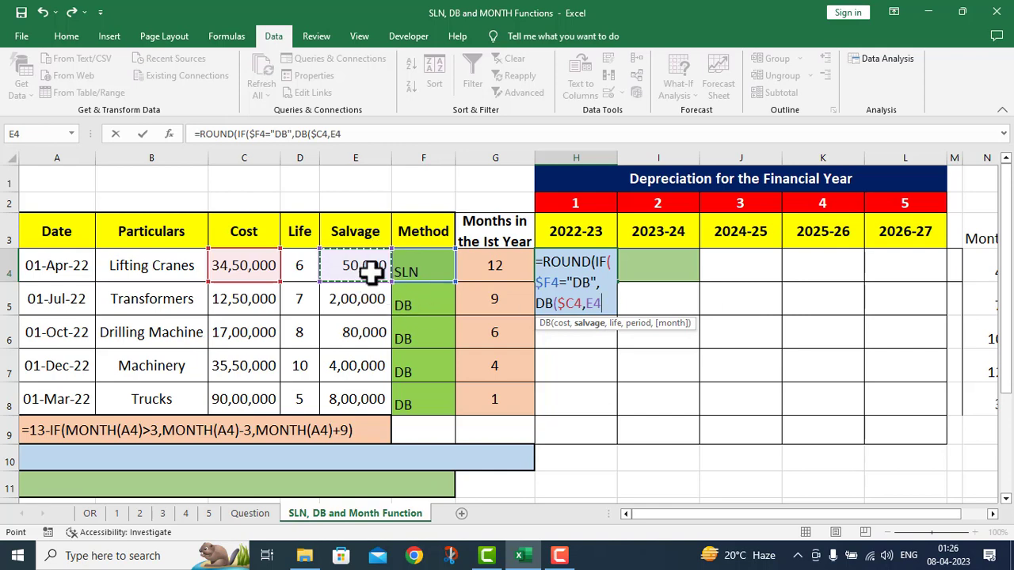
{"action": "key", "text": "F4"}
{"action": "key", "text": "F4"}
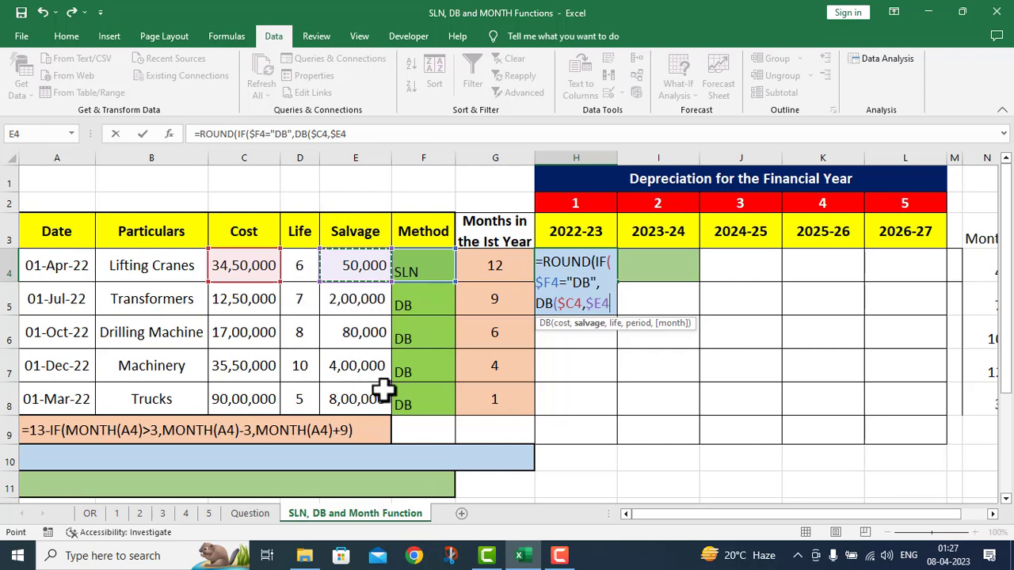
{"action": "type", "text": ","}
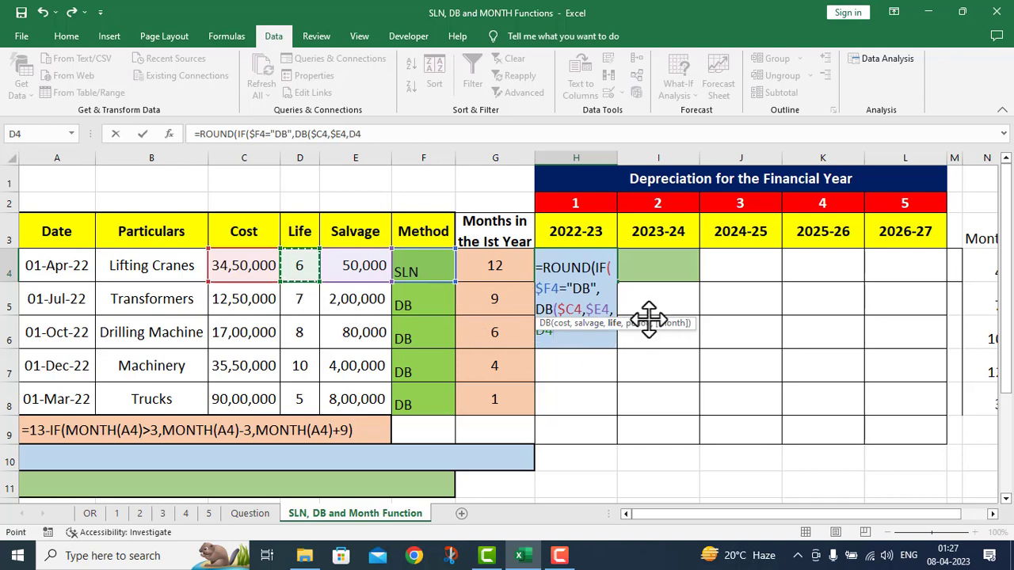
Add the column-locked life $D4 and the row-locked period H$2 as the next DB arguments
{"action": "left_click_drag", "start_coordinate": [644, 319], "coordinate": [781, 152]}
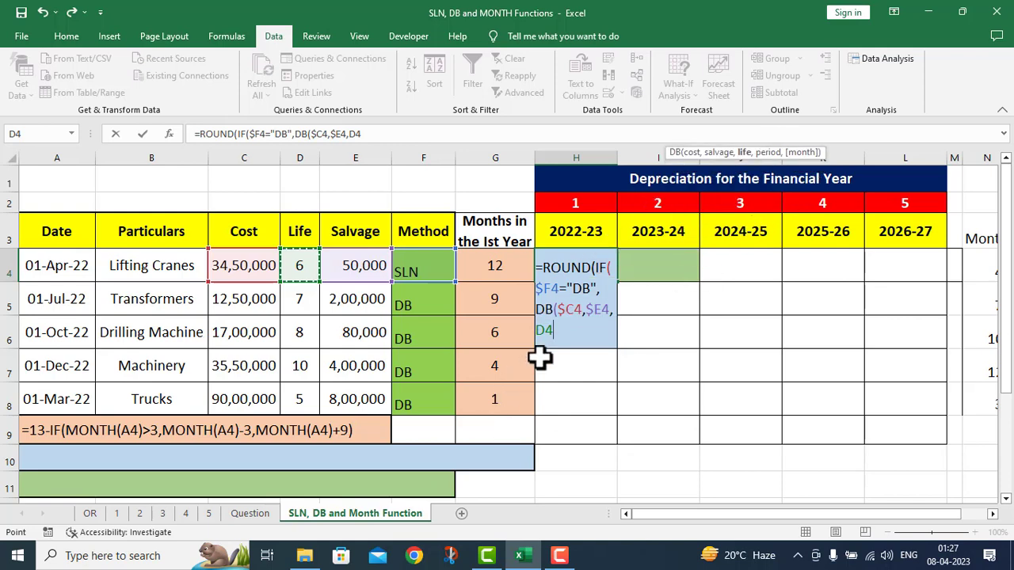
{"action": "key", "text": "F4"}
{"action": "key", "text": "F4"}
{"action": "key", "text": "F4"}
{"action": "type", "text": ","}
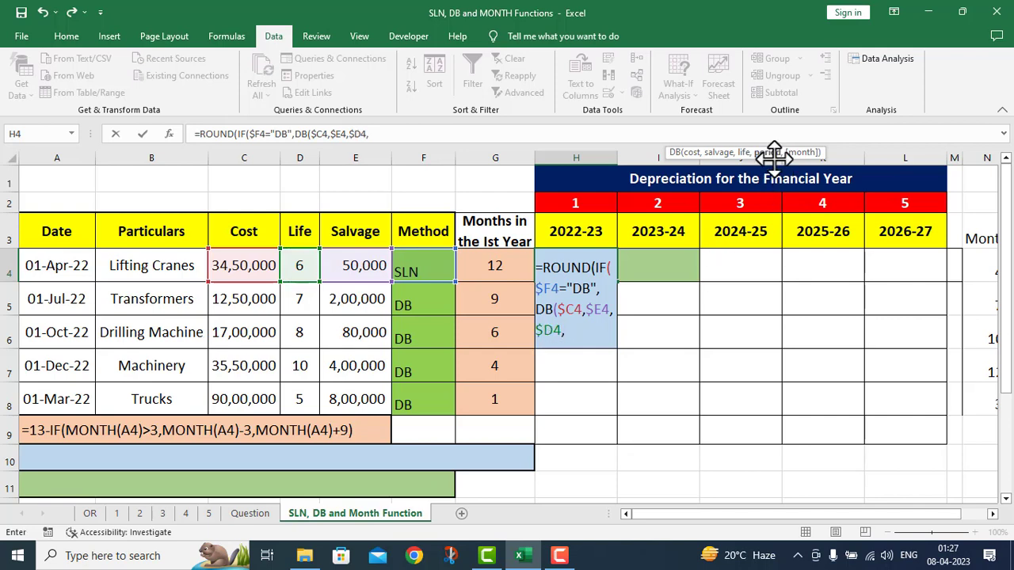
{"action": "left_click", "coordinate": [592, 204]}
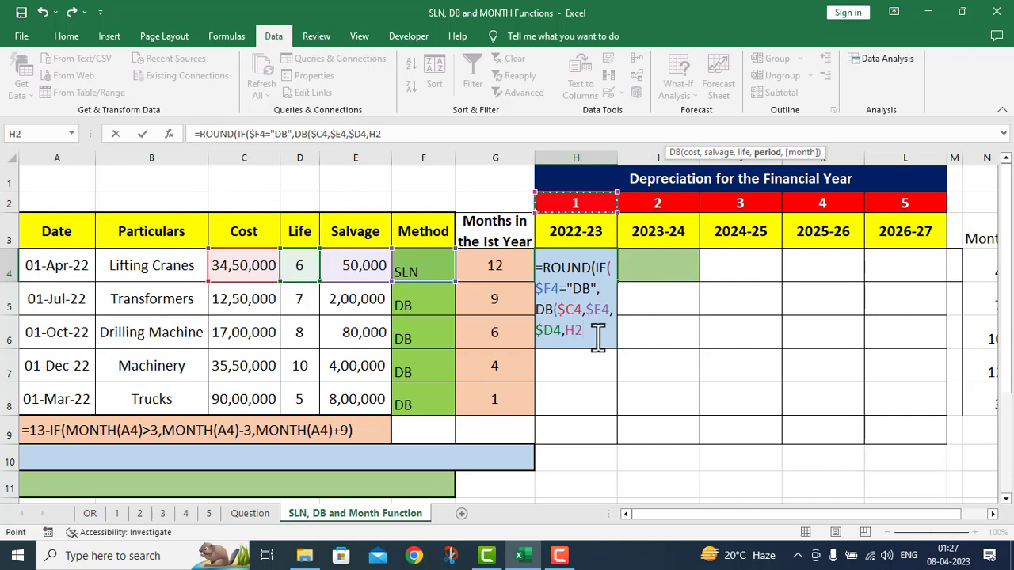
{"action": "key", "text": "F4"}
{"action": "key", "text": "F4"}
{"action": "type", "text": ","}
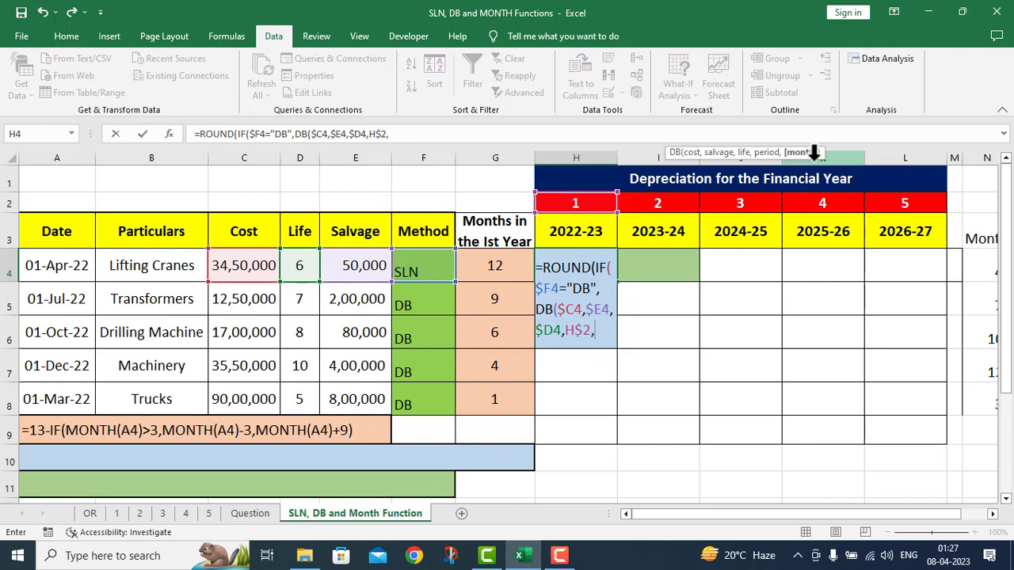
Add the column-locked first-year months $G4 as the DB month argument and close the DB function
{"action": "left_click", "coordinate": [505, 267]}
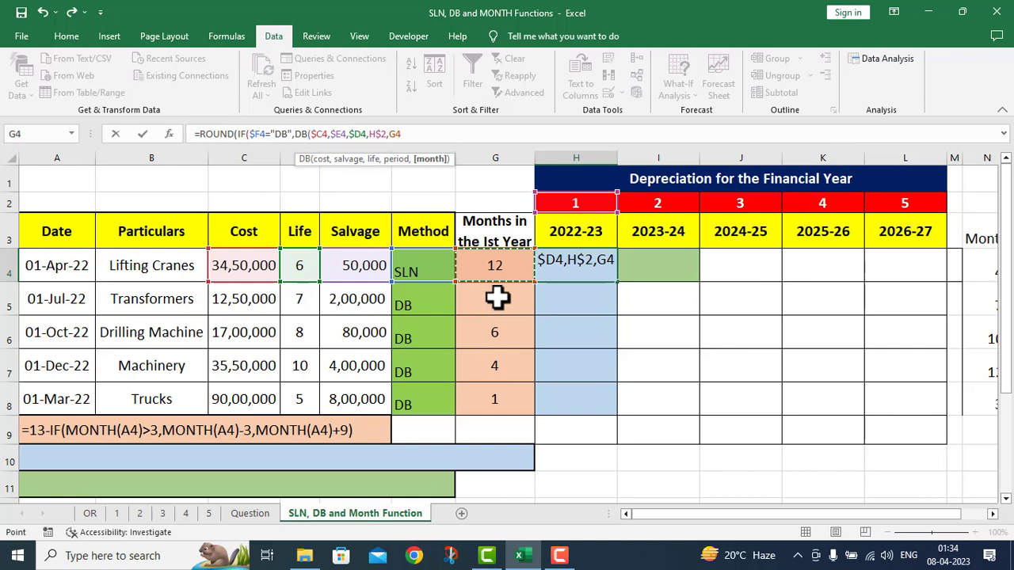
{"action": "key", "text": "F4"}
{"action": "key", "text": "F4"}
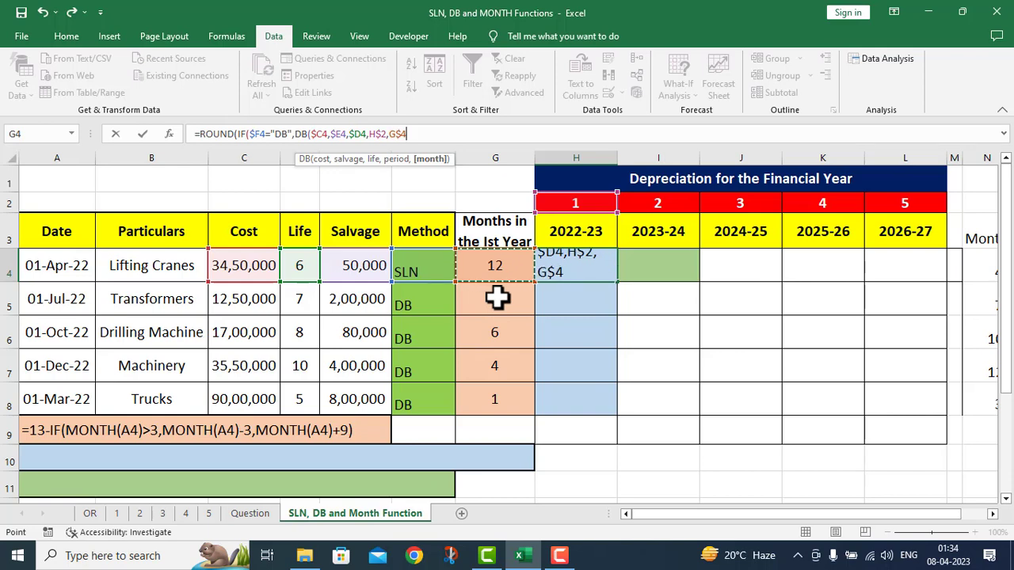
{"action": "key", "text": "F4"}
{"action": "type", "text": ")"}
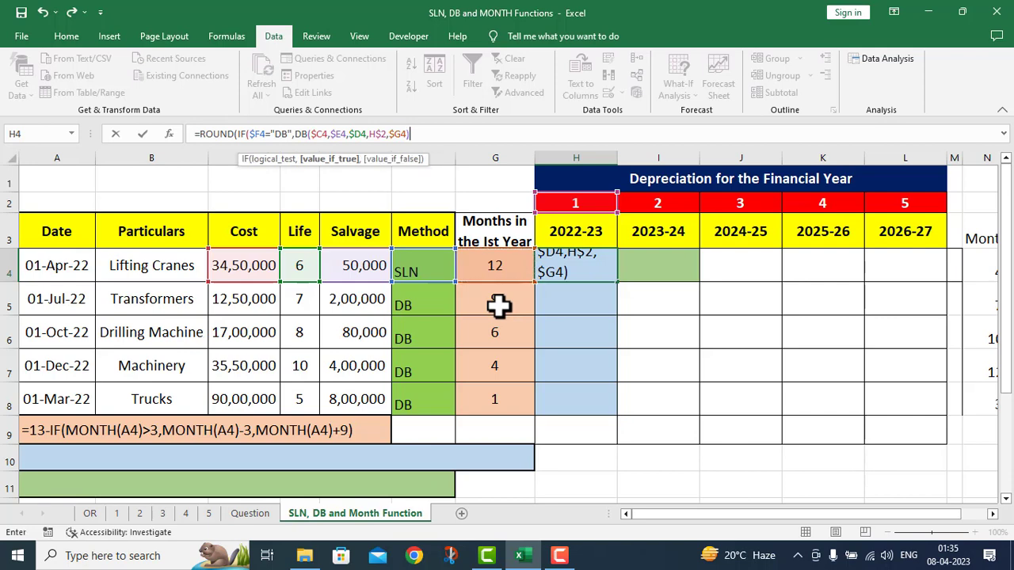
Start an SLN function as the IF's false value in the H4 formula, with column-locked cost $C4 as its first argument
{"action": "type", "text": ","}
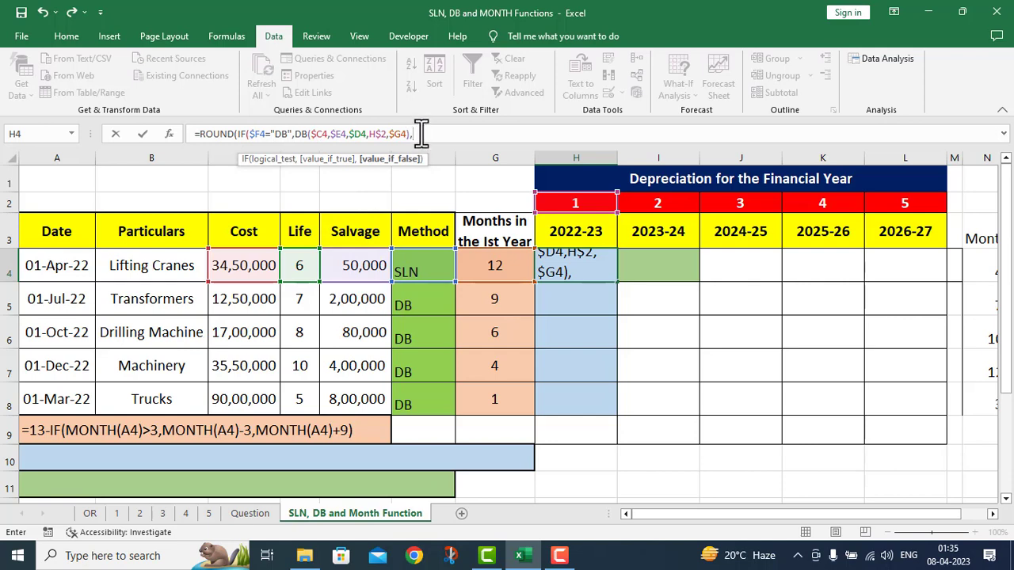
{"action": "type", "text": "SLN("}
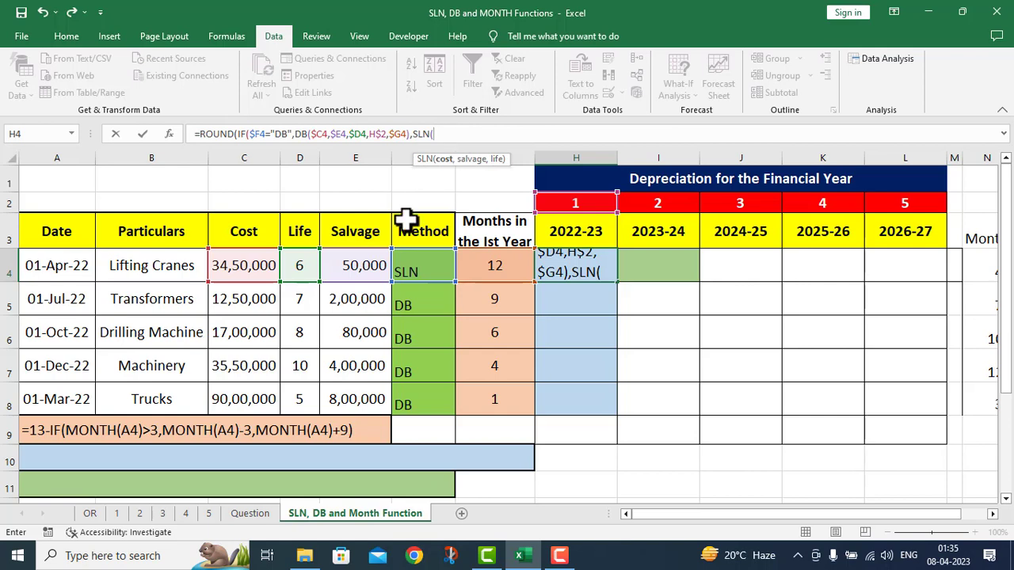
{"action": "left_click", "coordinate": [247, 266]}
{"action": "key", "text": "F4"}
{"action": "key", "text": "F4"}
{"action": "key", "text": "F4"}
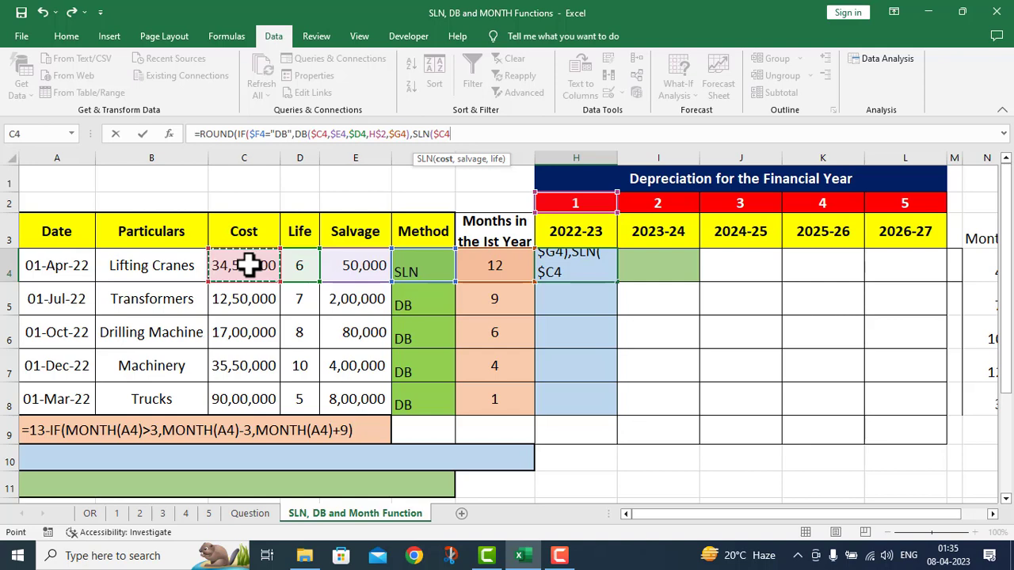
{"action": "type", "text": ","}
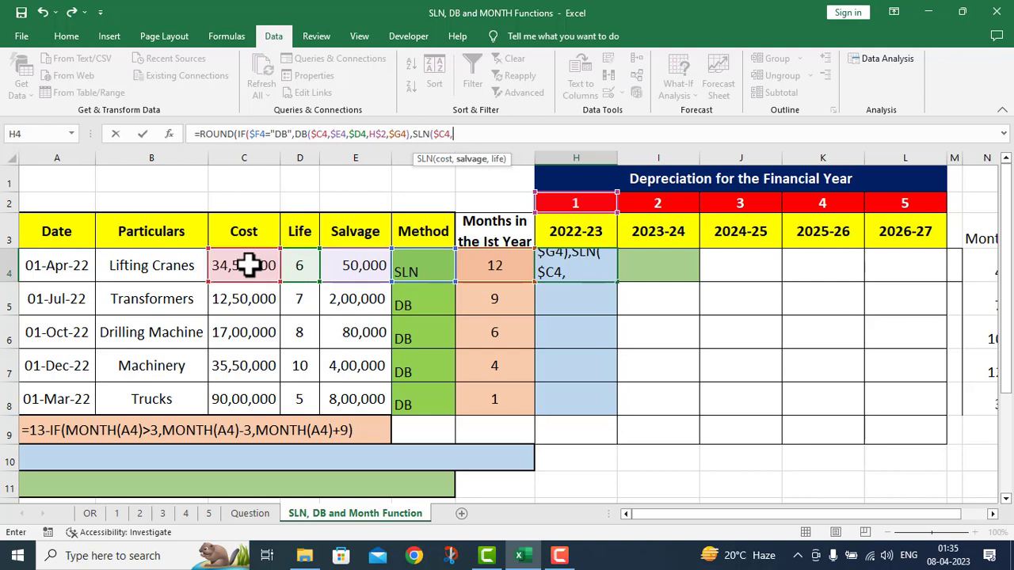
Add the column-locked salvage $E4 and life $D4 as the remaining SLN arguments and close the SLN function
{"action": "left_click", "coordinate": [358, 266]}
{"action": "key", "text": "F4"}
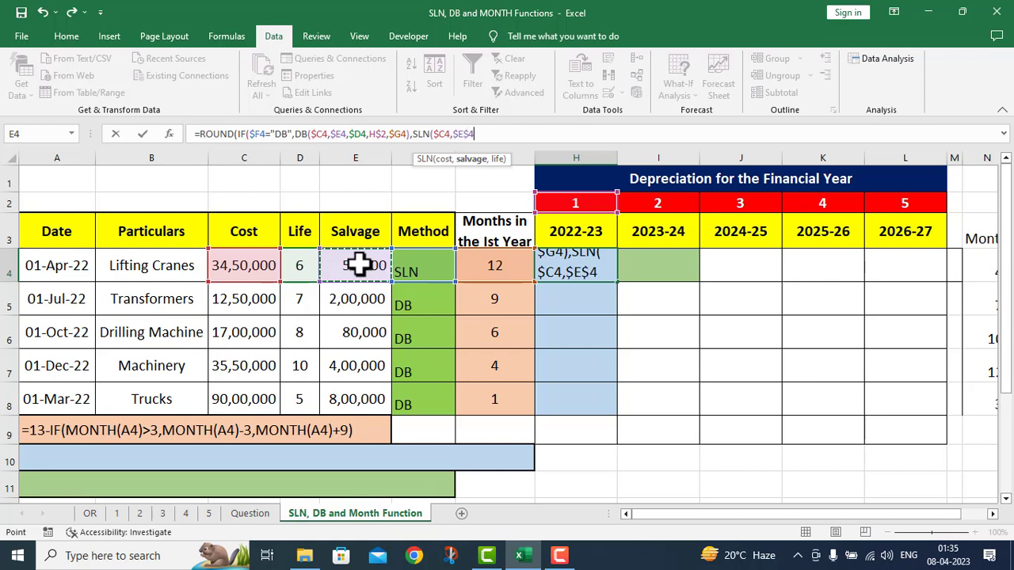
{"action": "key", "text": "F4"}
{"action": "key", "text": "F4"}
{"action": "type", "text": ","}
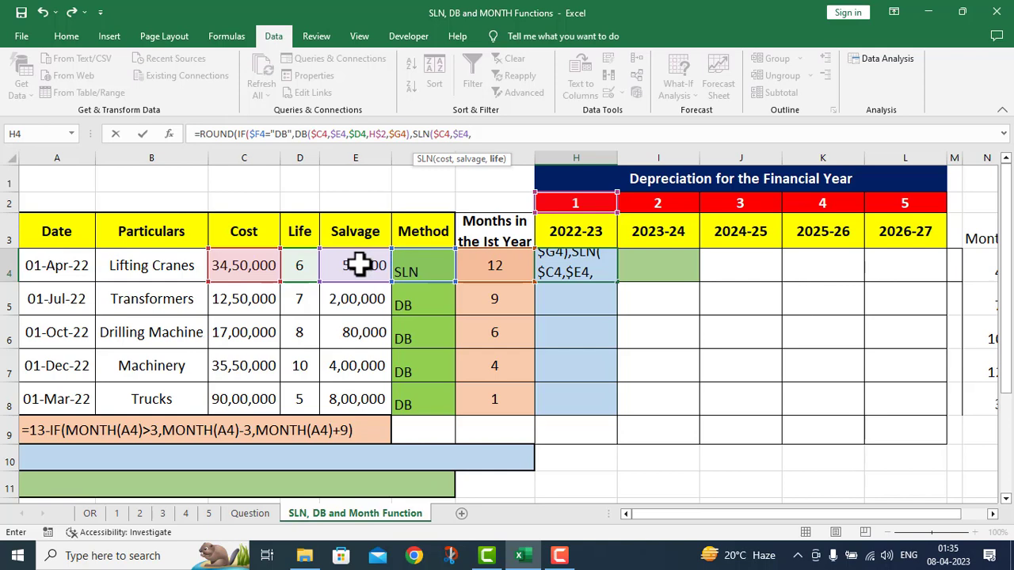
{"action": "left_click", "coordinate": [297, 264]}
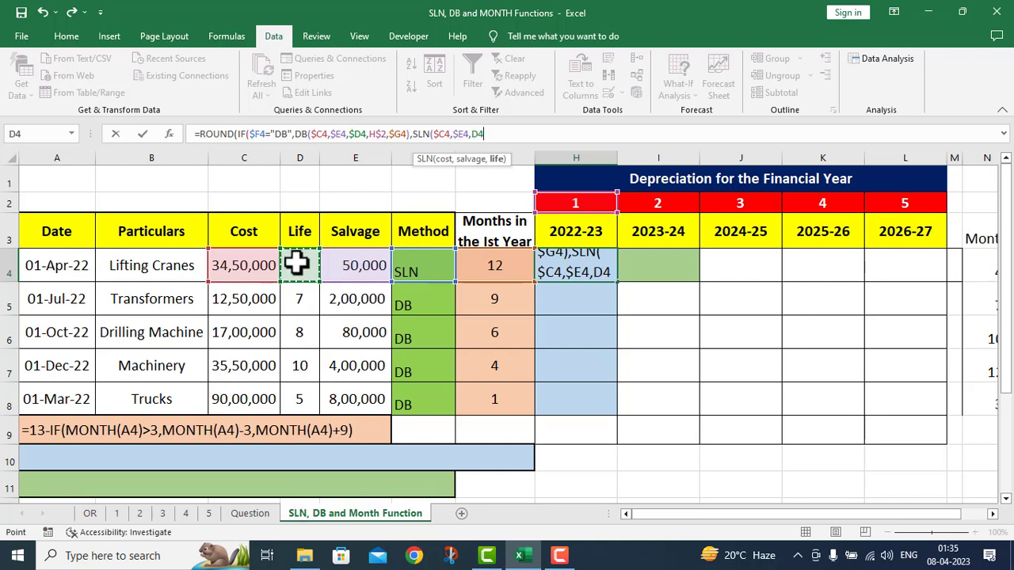
{"action": "key", "text": "F4"}
{"action": "key", "text": "F4"}
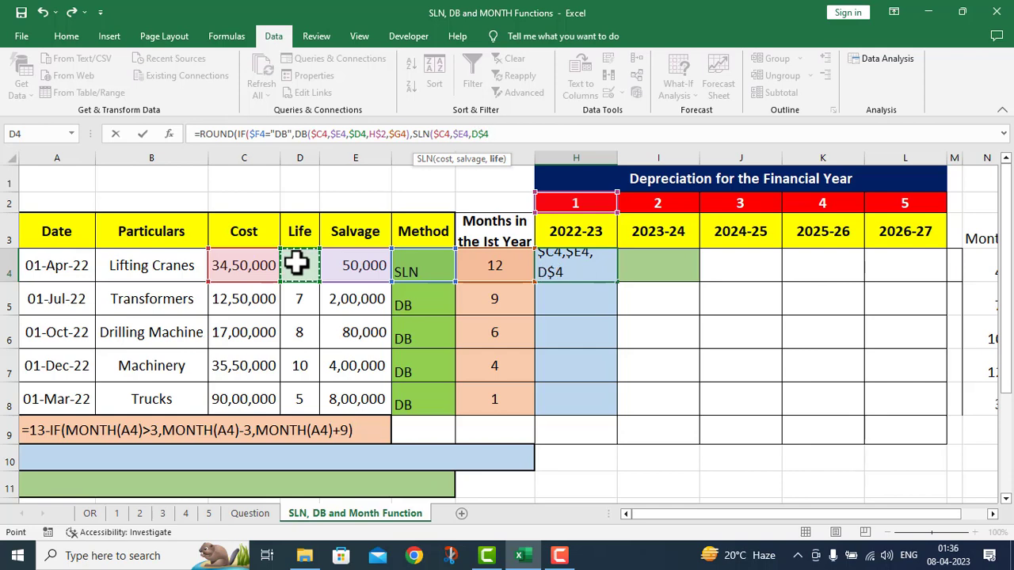
{"action": "key", "text": "F4"}
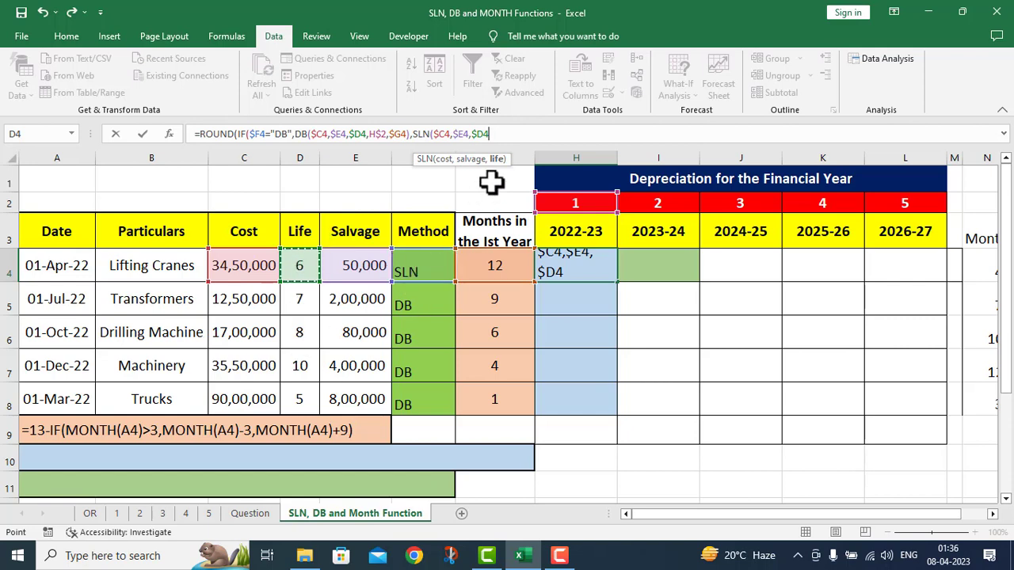
{"action": "type", "text": ")"}
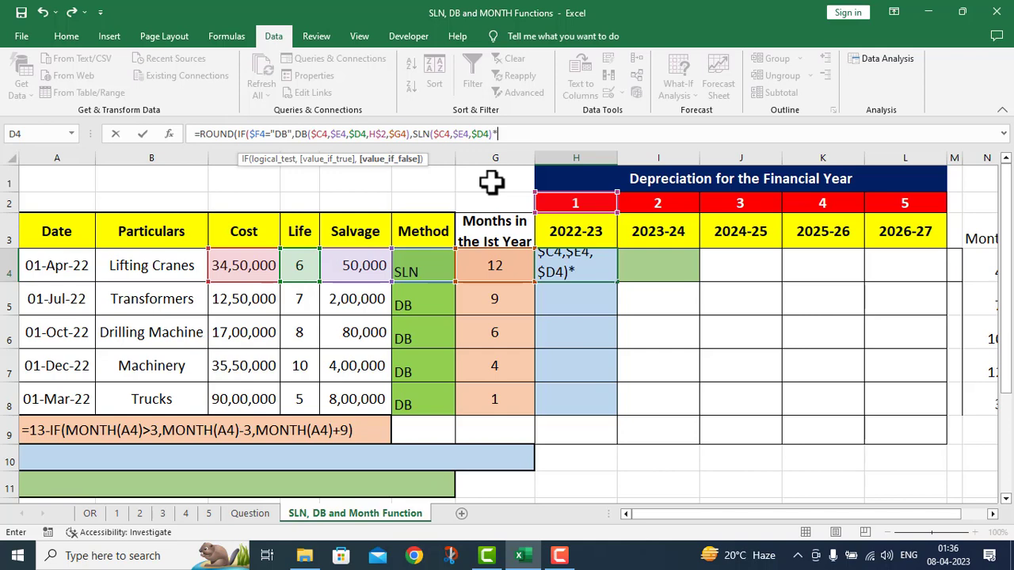
Prorate the SLN result in the H4 formula by multiplying it by the column-locked first-year months, $G4/12
{"action": "type", "text": "*"}
{"action": "left_click", "coordinate": [488, 269]}
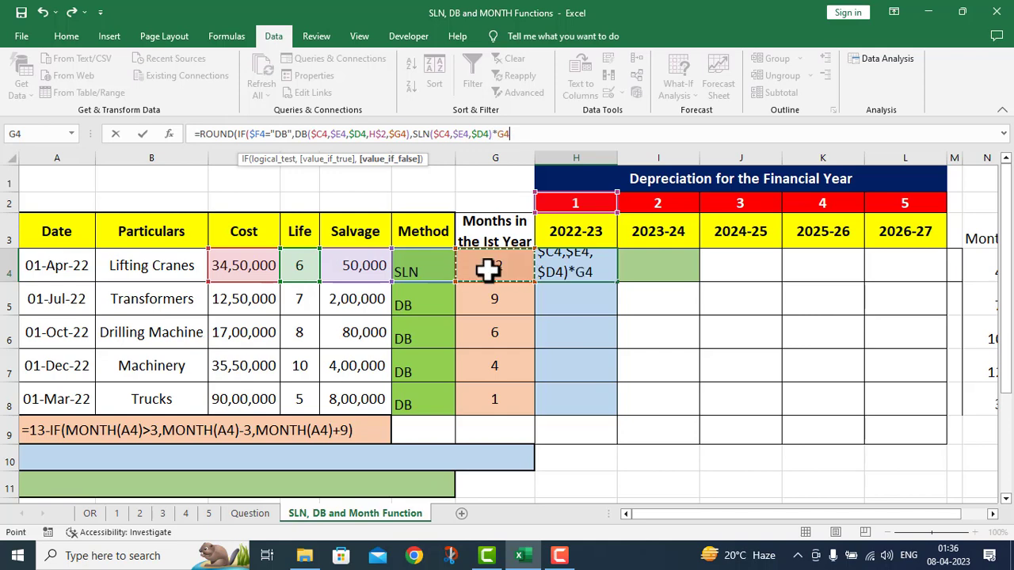
{"action": "key", "text": "F4"}
{"action": "key", "text": "F4"}
{"action": "key", "text": "F4"}
{"action": "type", "text": "/12"}
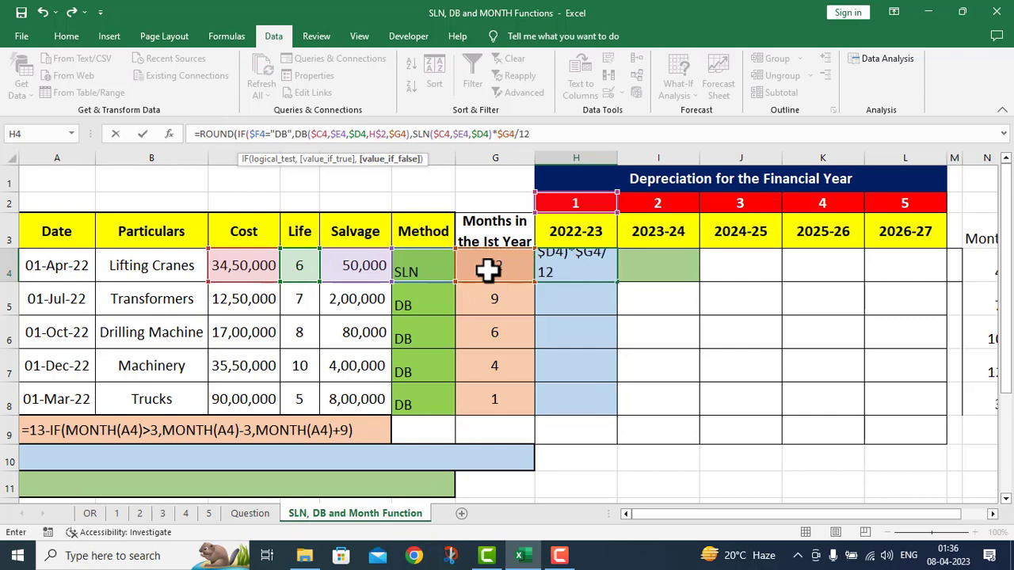
Complete the H4 formula with rounding to 0 digits and fill it down to H8 for the other assets
{"action": "type", "text": "),0"}
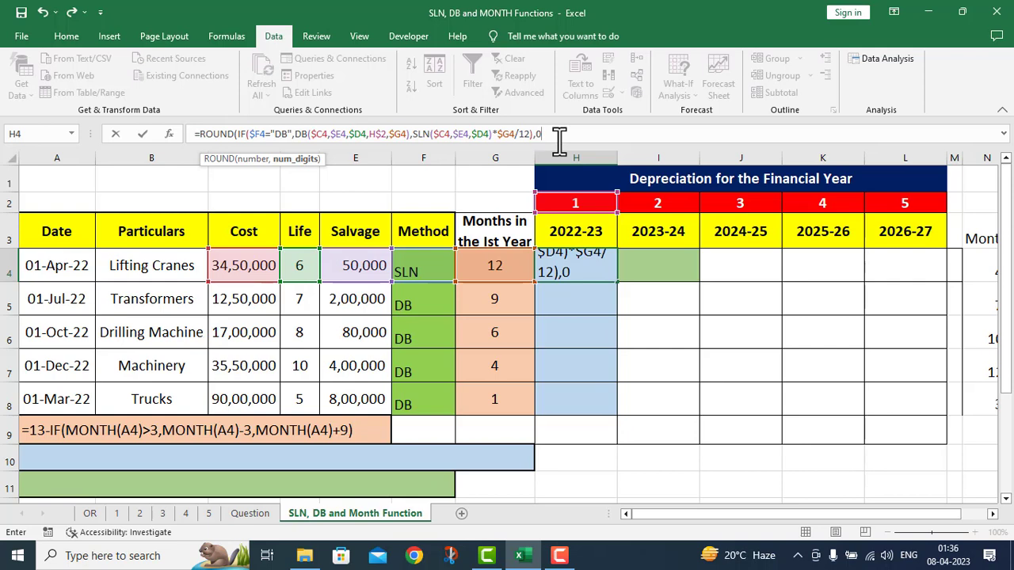
{"action": "type", "text": ")"}
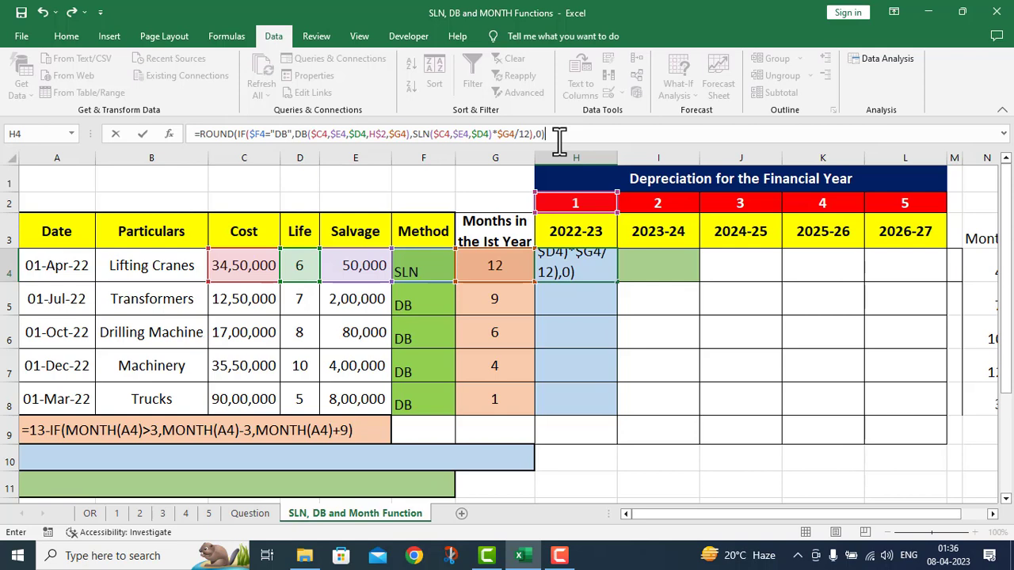
{"action": "key", "text": "Return"}
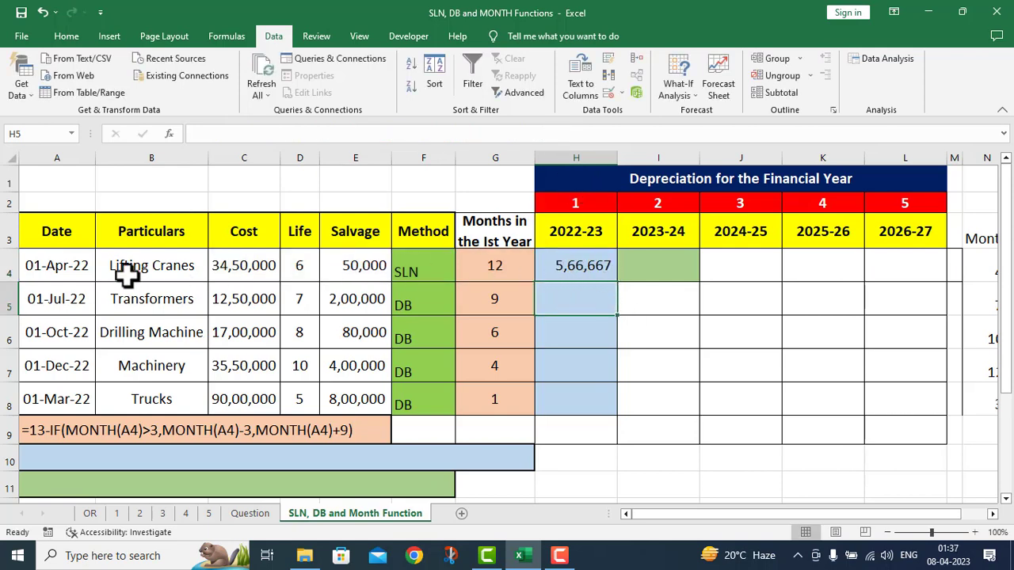
{"action": "left_click", "coordinate": [607, 272]}
{"action": "left_click_drag", "start_coordinate": [616, 282], "coordinate": [619, 407]}
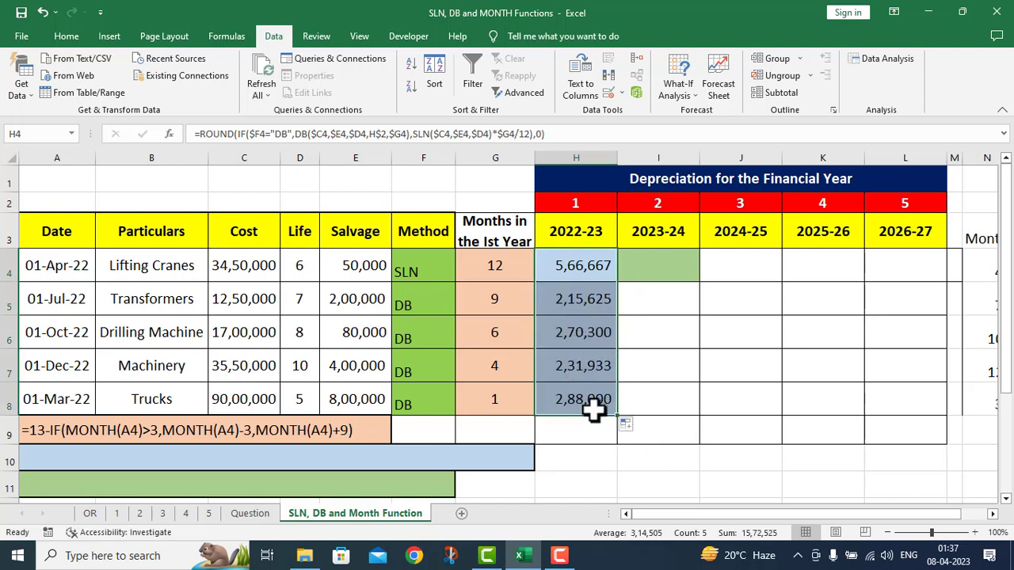
Change the depreciation method for the Trucks in F8 to SLN
{"action": "left_click", "coordinate": [441, 398]}
{"action": "left_click", "coordinate": [462, 408]}
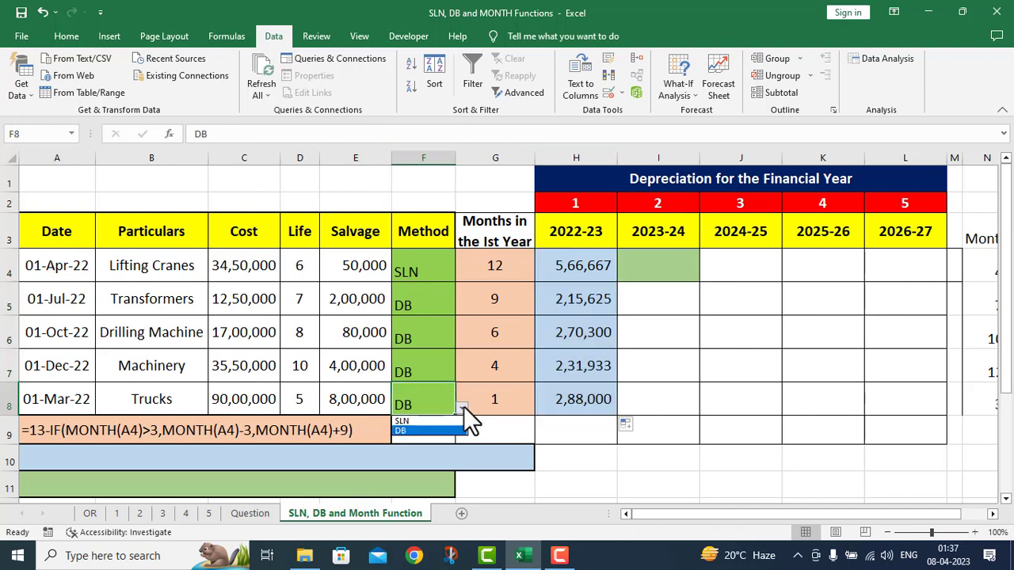
{"action": "left_click", "coordinate": [408, 421]}
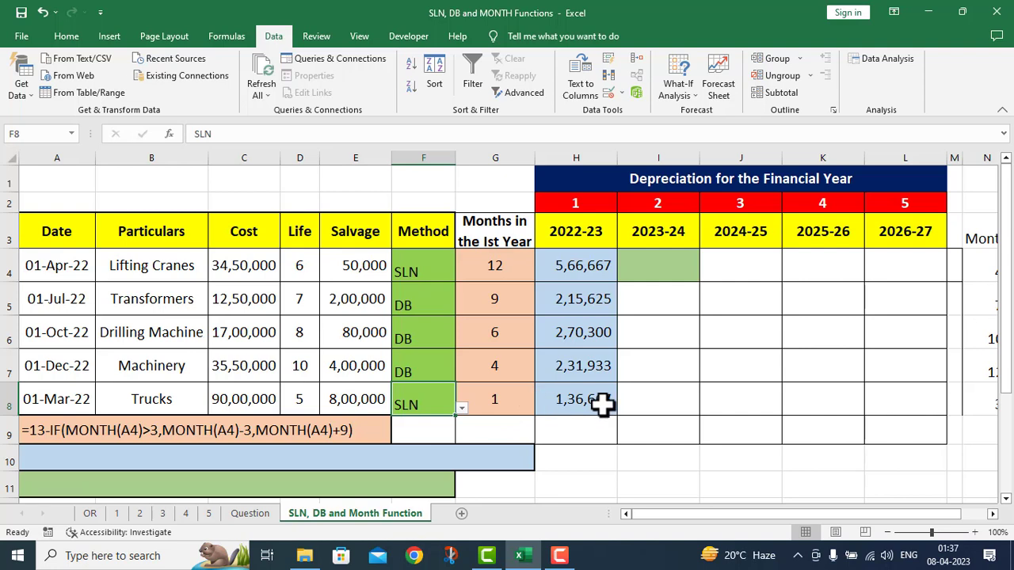
Total the 2022-23 depreciation in H9 with =SUM(H4:H8)
{"action": "double_click", "coordinate": [547, 428]}
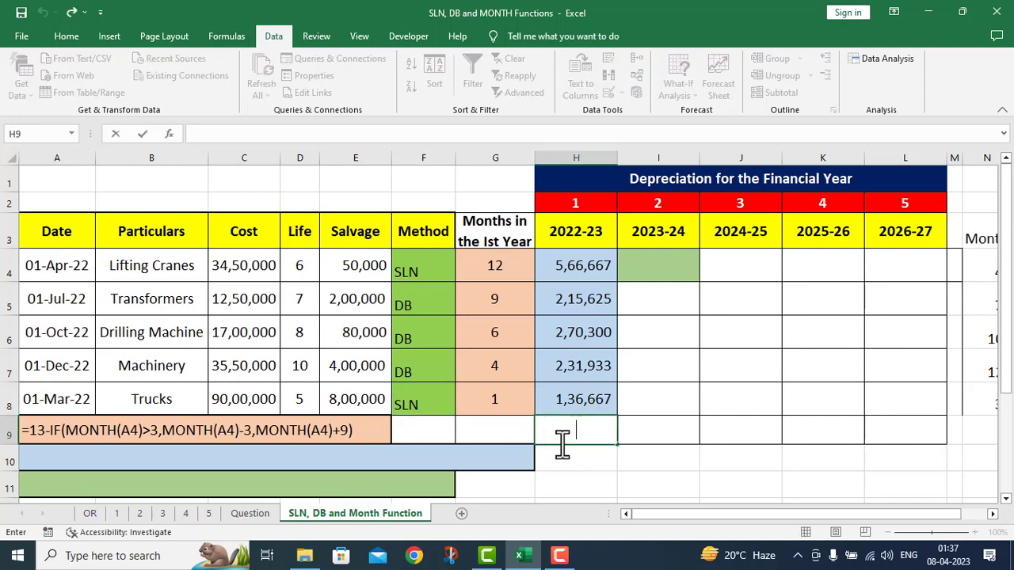
{"action": "type", "text": "=SUM"}
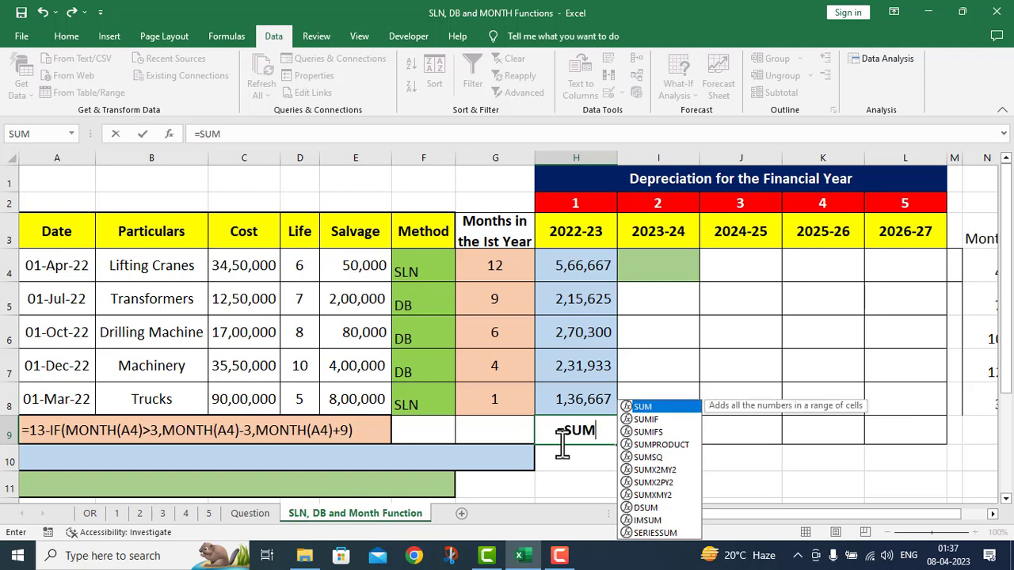
{"action": "type", "text": "("}
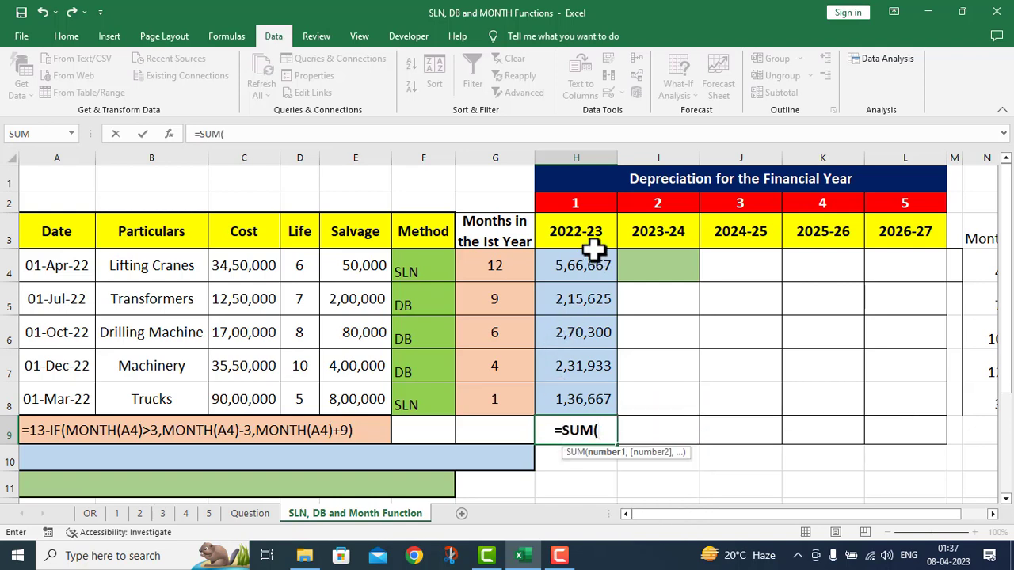
{"action": "left_click_drag", "start_coordinate": [584, 264], "coordinate": [581, 389]}
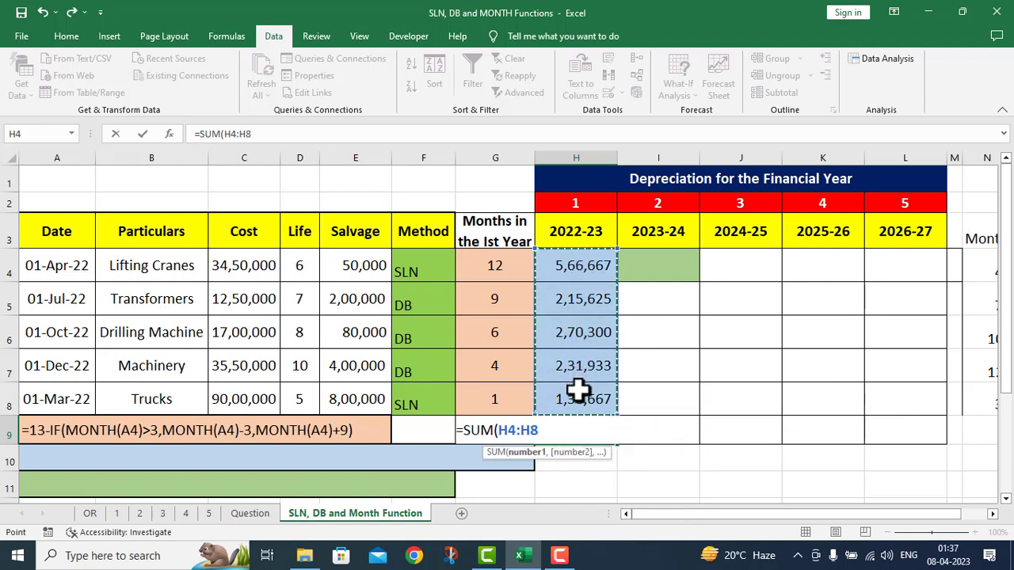
{"action": "type", "text": ")"}
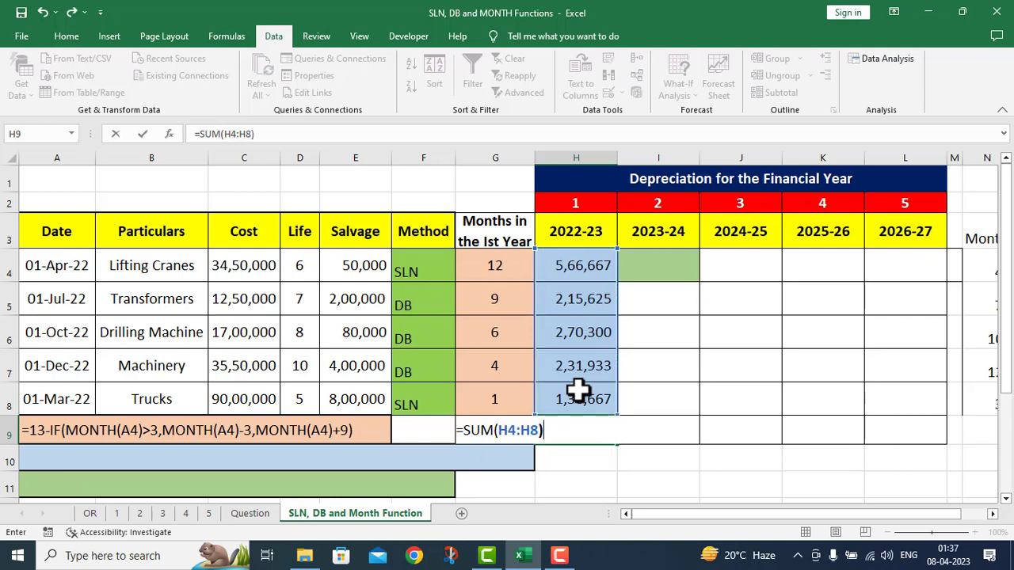
{"action": "key", "text": "Return"}
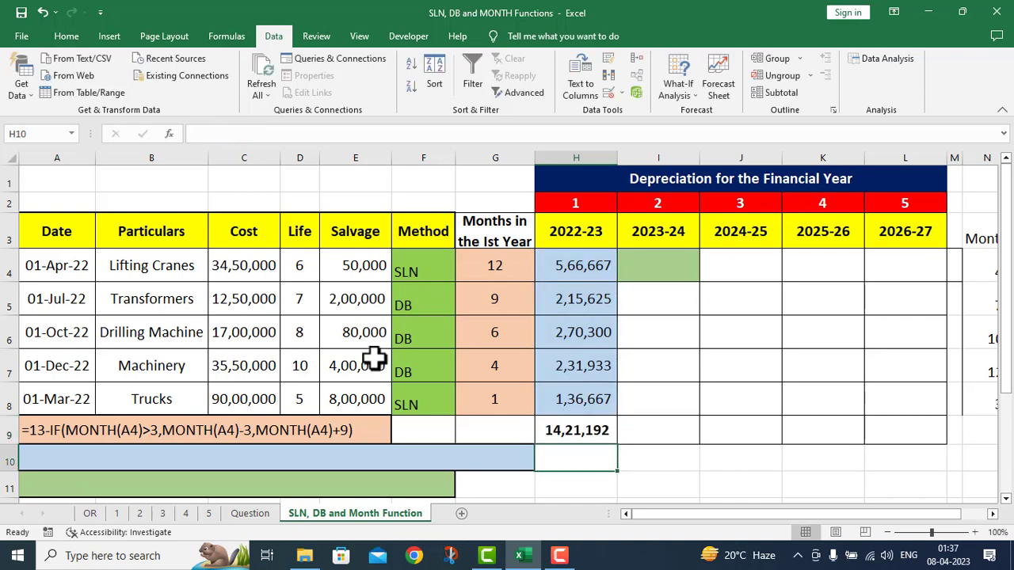
Test the Drilling Machine's method in F6 by switching it to SLN and back to DB
{"action": "left_click", "coordinate": [421, 331]}
{"action": "left_click", "coordinate": [461, 341]}
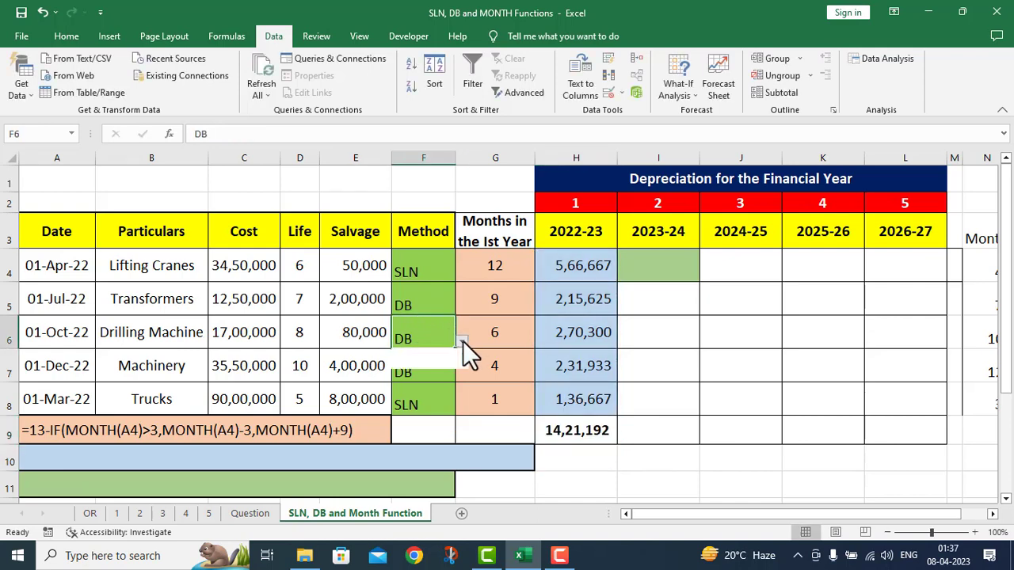
{"action": "left_click", "coordinate": [421, 355]}
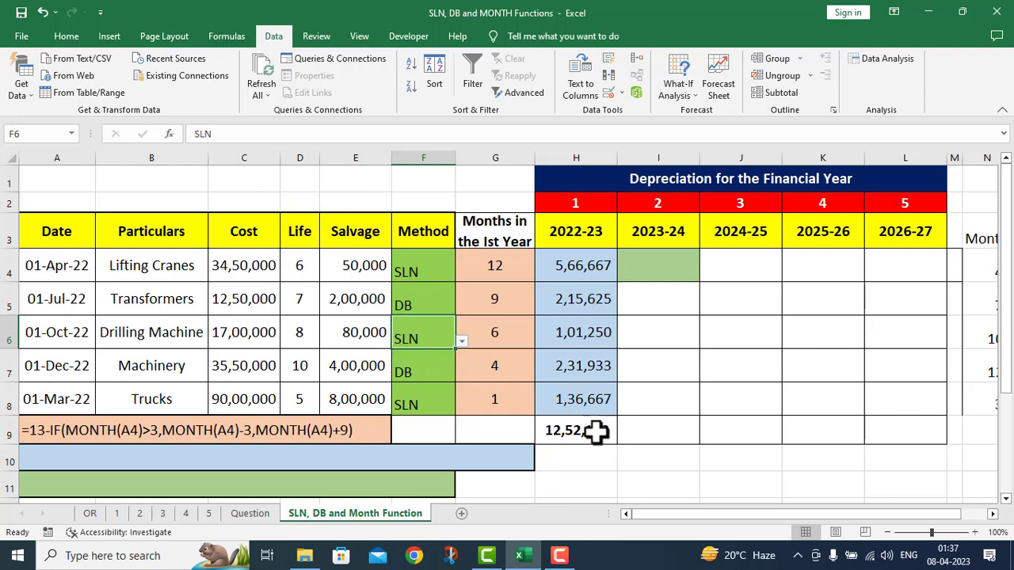
{"action": "left_click", "coordinate": [461, 342]}
{"action": "left_click", "coordinate": [421, 366]}
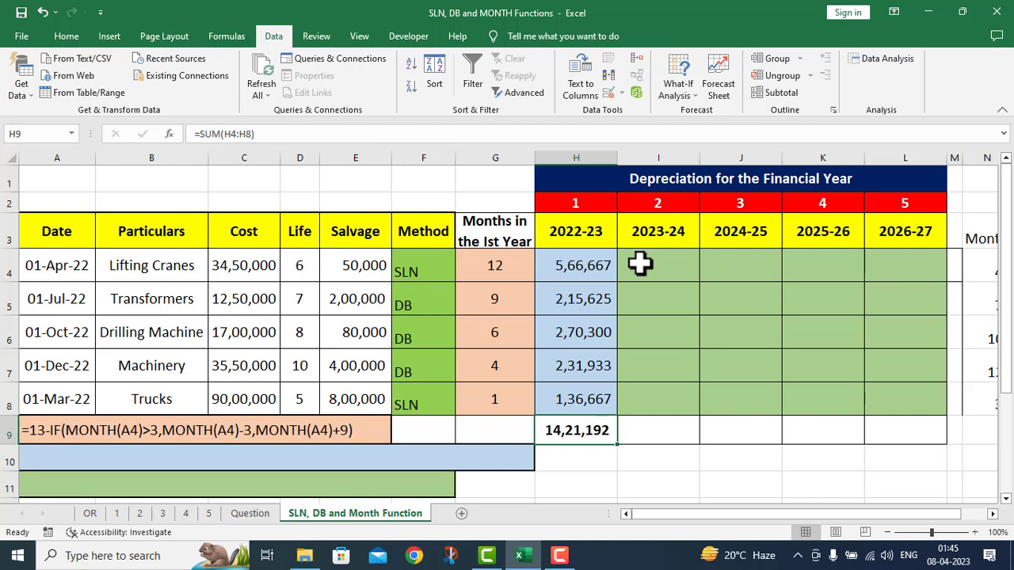
Begin the 2023-24 depreciation formula for the Lifting Cranes in I4 with =ROUND(IF($F4="DB",DB(
{"action": "double_click", "coordinate": [640, 266]}
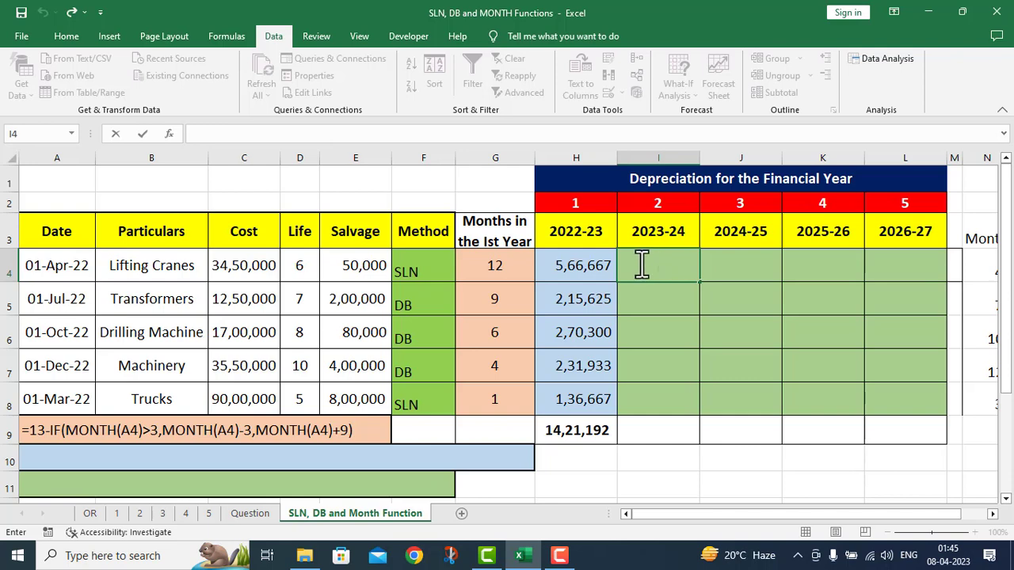
{"action": "type", "text": "=RO"}
{"action": "type", "text": "UND("}
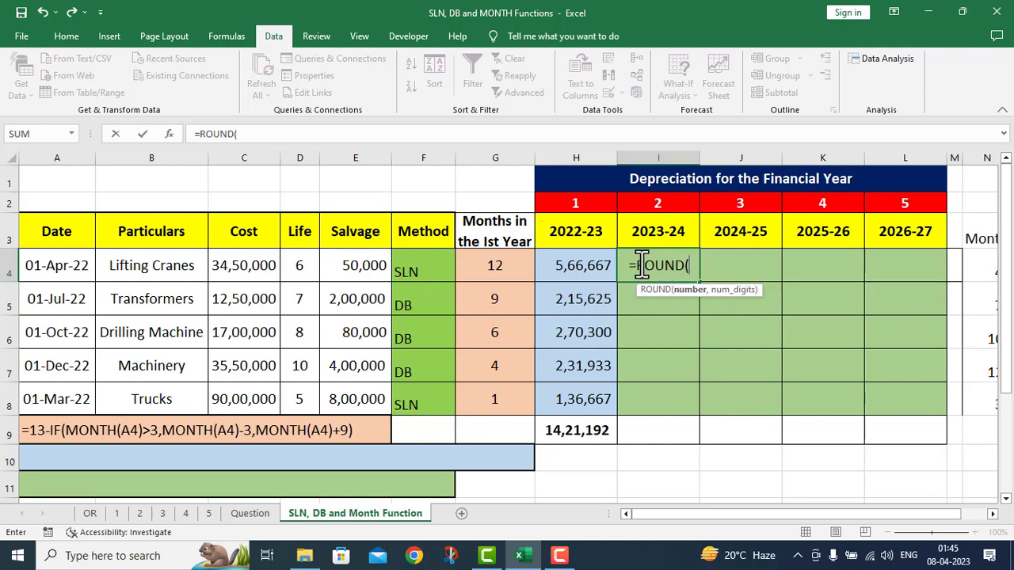
{"action": "type", "text": "IF("}
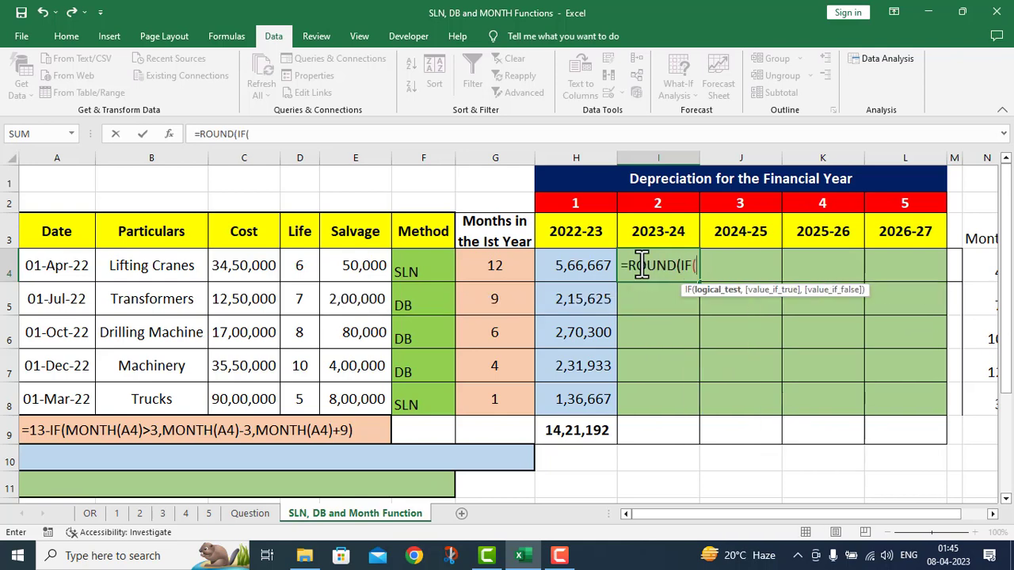
{"action": "left_click", "coordinate": [440, 269]}
{"action": "key", "text": "F4"}
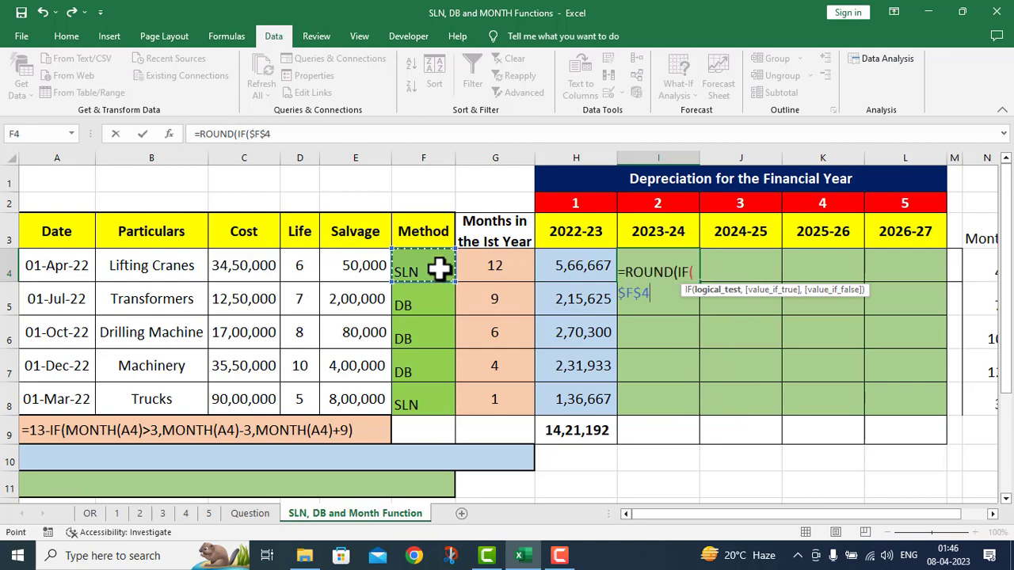
{"action": "key", "text": "F4"}
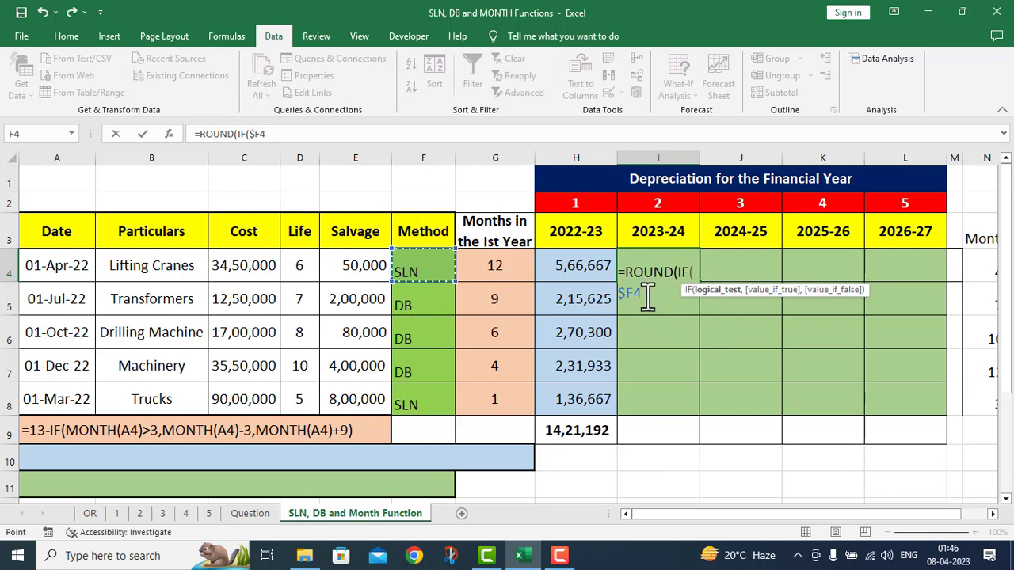
{"action": "type", "text": "=\"DB"}
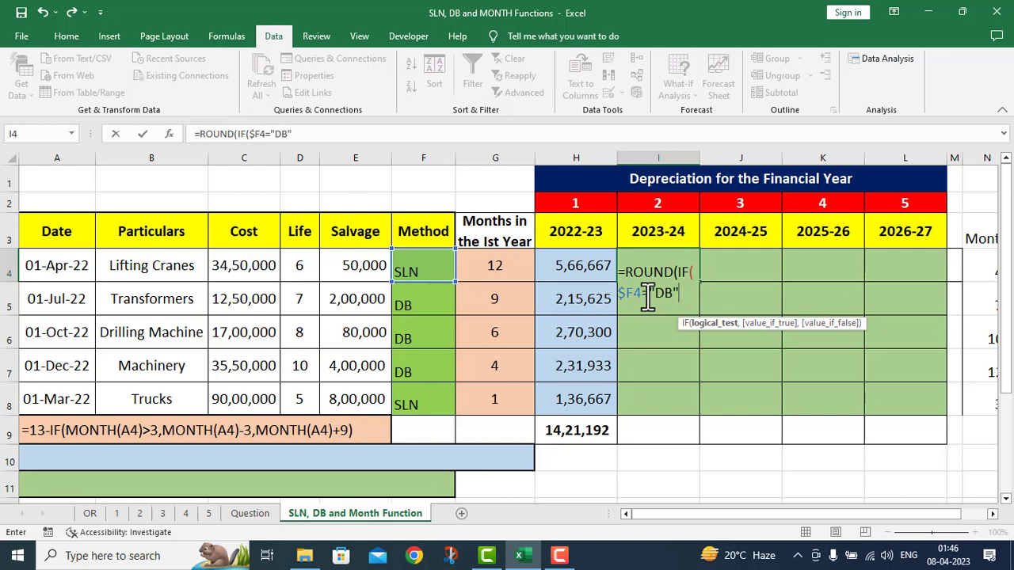
{"action": "type", "text": "\","}
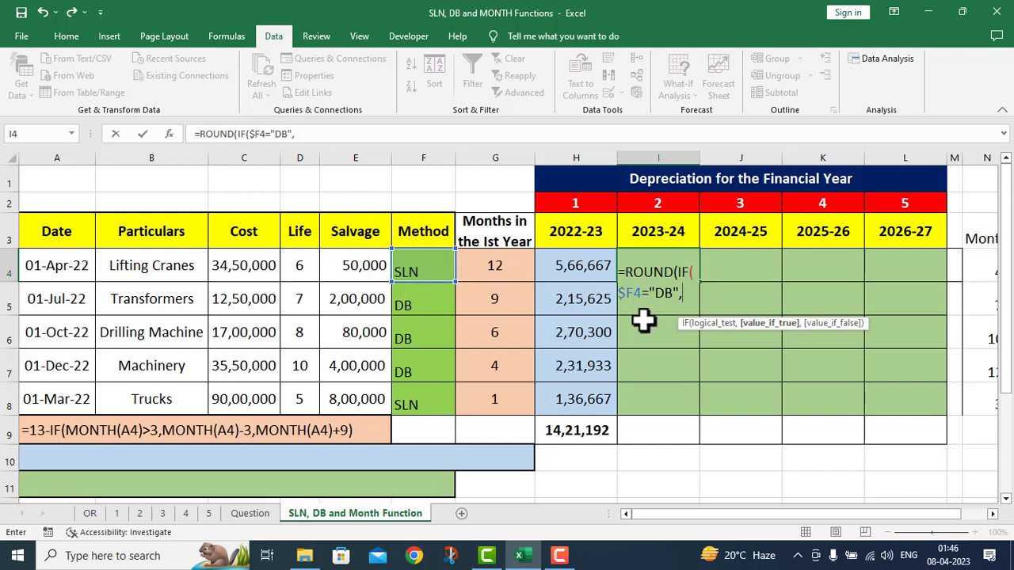
{"action": "type", "text": "DB("}
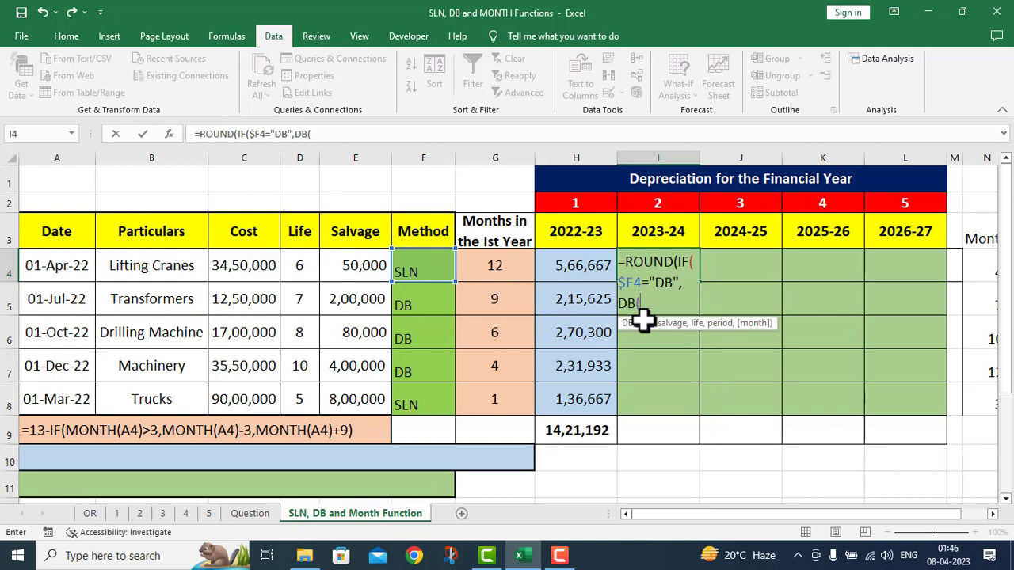
Add the Lifting Cranes' cost and salvage to the DB function in I4 as column-locked references $C4 and $E4
{"action": "left_click", "coordinate": [244, 268]}
{"action": "key", "text": "F4"}
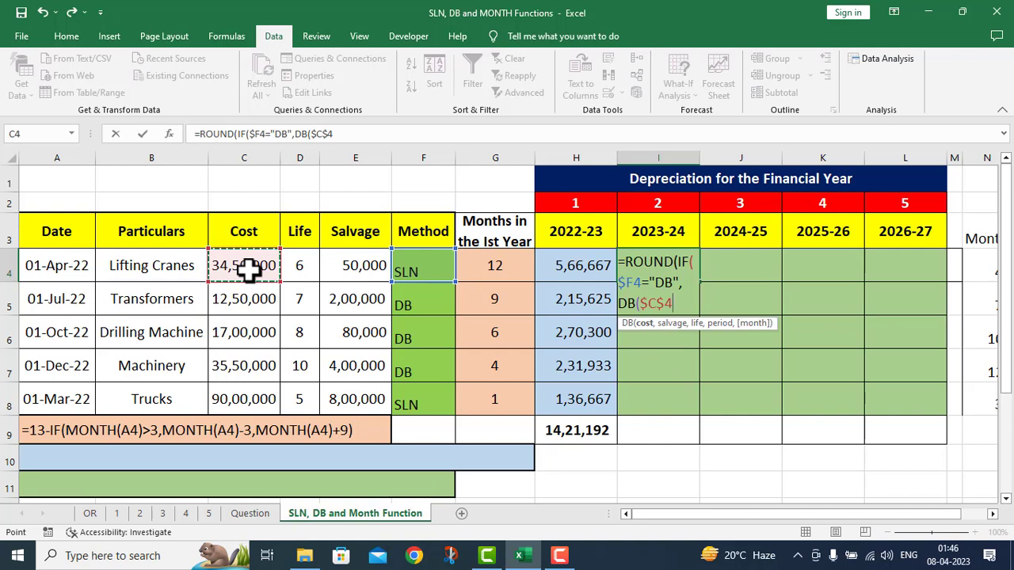
{"action": "key", "text": "F4"}
{"action": "key", "text": "F4"}
{"action": "type", "text": ","}
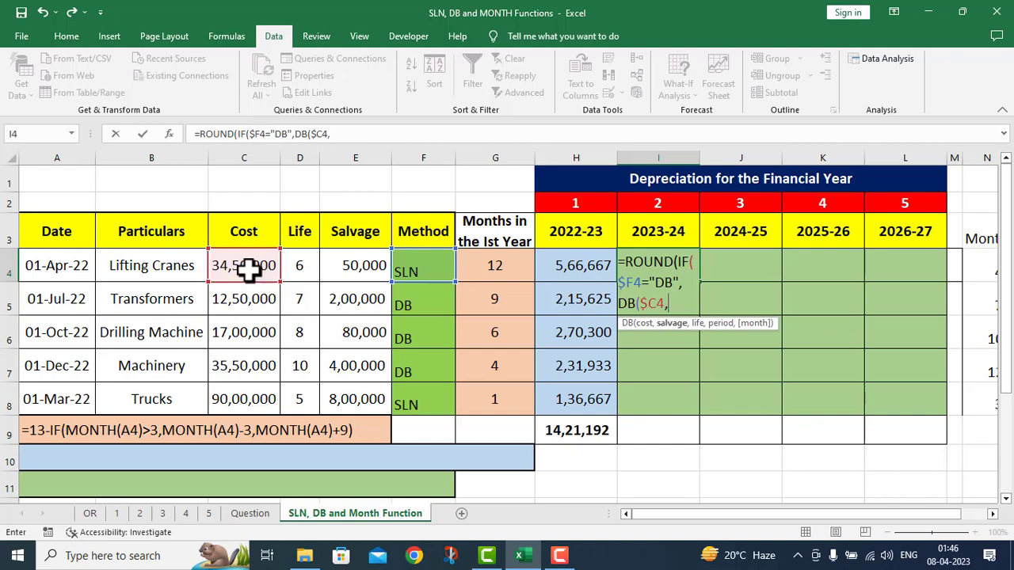
{"action": "left_click", "coordinate": [356, 268]}
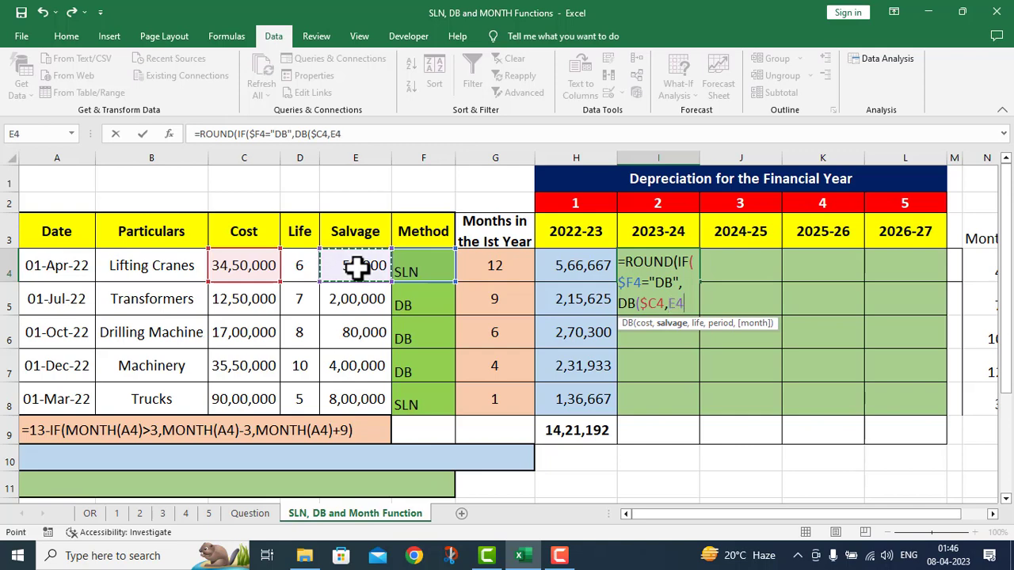
{"action": "key", "text": "F4"}
{"action": "key", "text": "F4"}
{"action": "key", "text": "F4"}
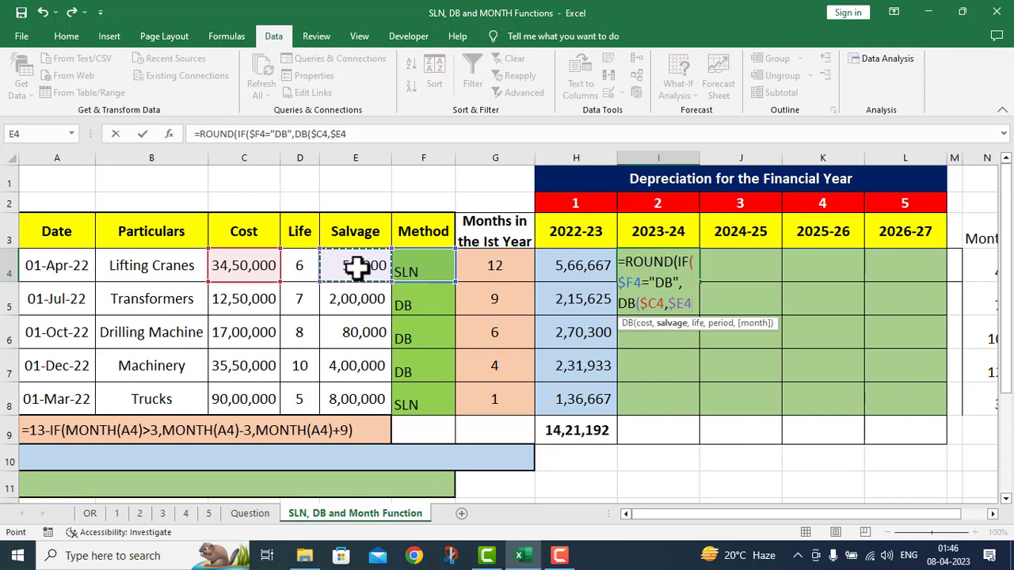
{"action": "type", "text": ","}
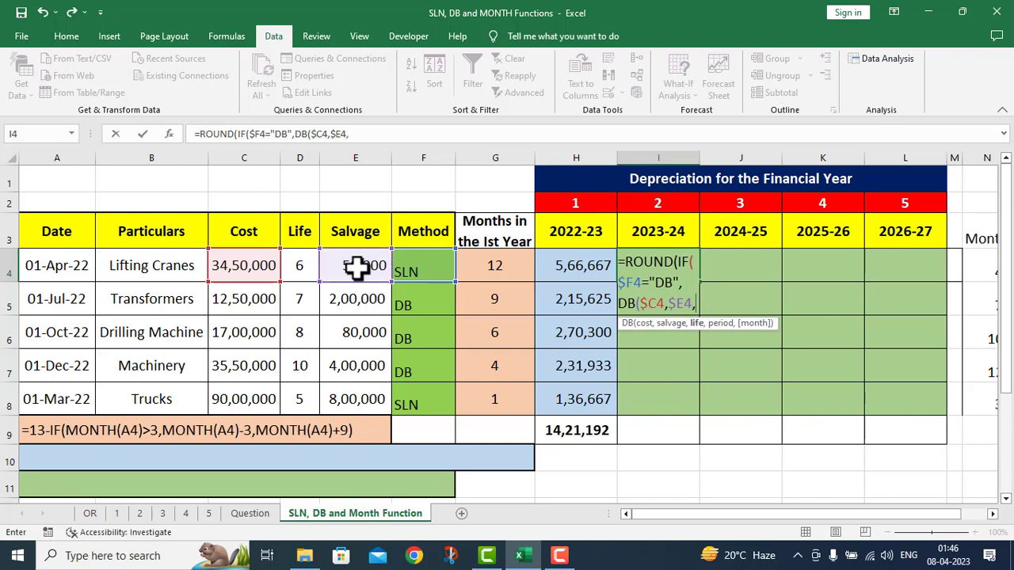
Add the life $D4 and the row-locked period I$2 as the following DB arguments in I4
{"action": "left_click", "coordinate": [302, 266]}
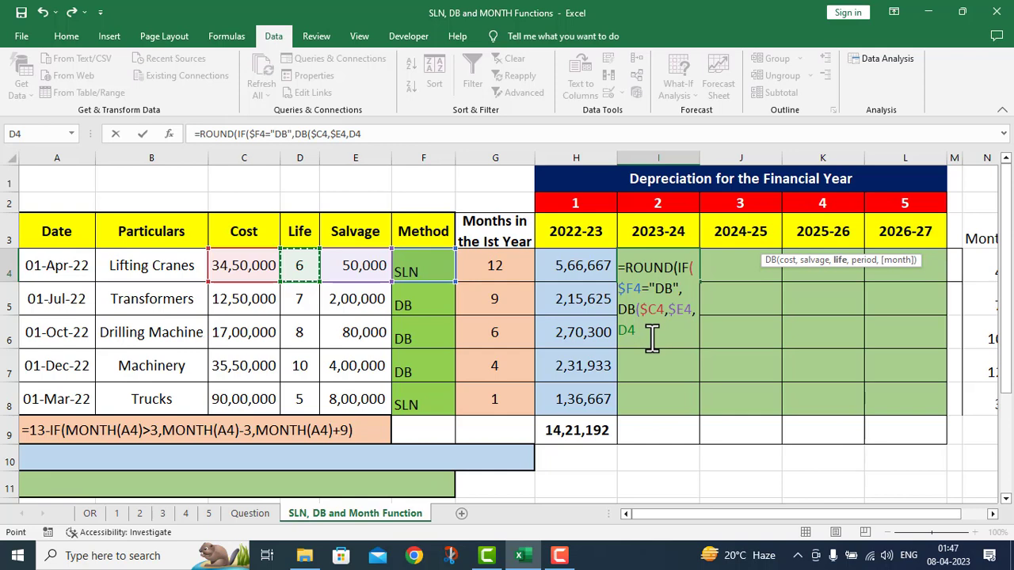
{"action": "key", "text": "F4"}
{"action": "key", "text": "F4"}
{"action": "key", "text": "F4"}
{"action": "type", "text": ","}
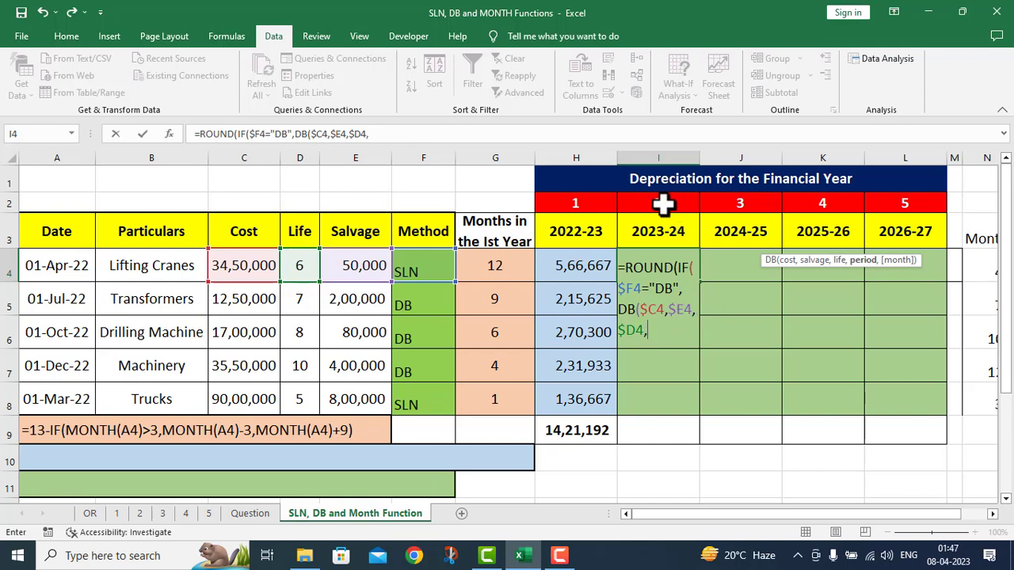
{"action": "left_click", "coordinate": [663, 204]}
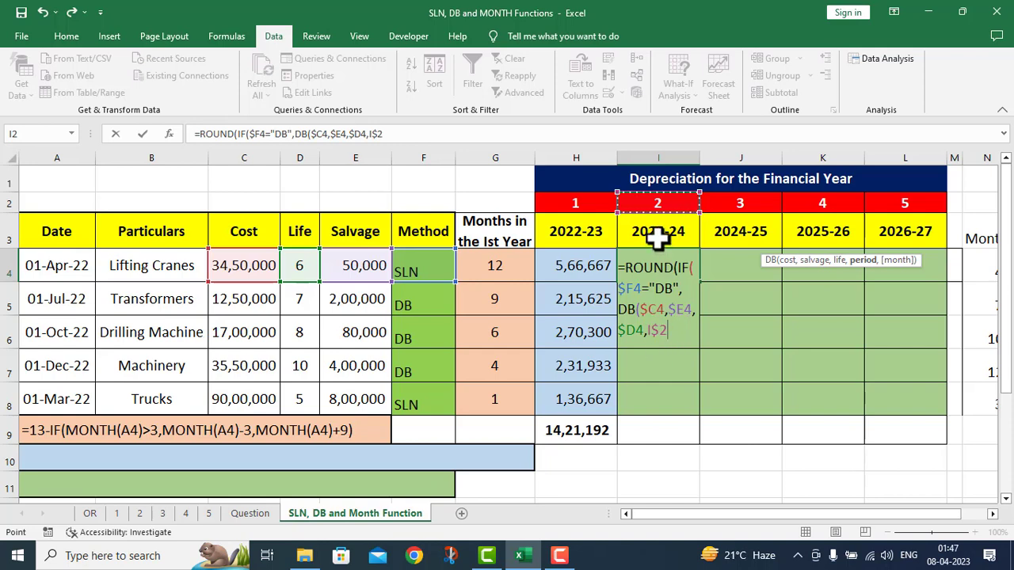
{"action": "type", "text": ","}
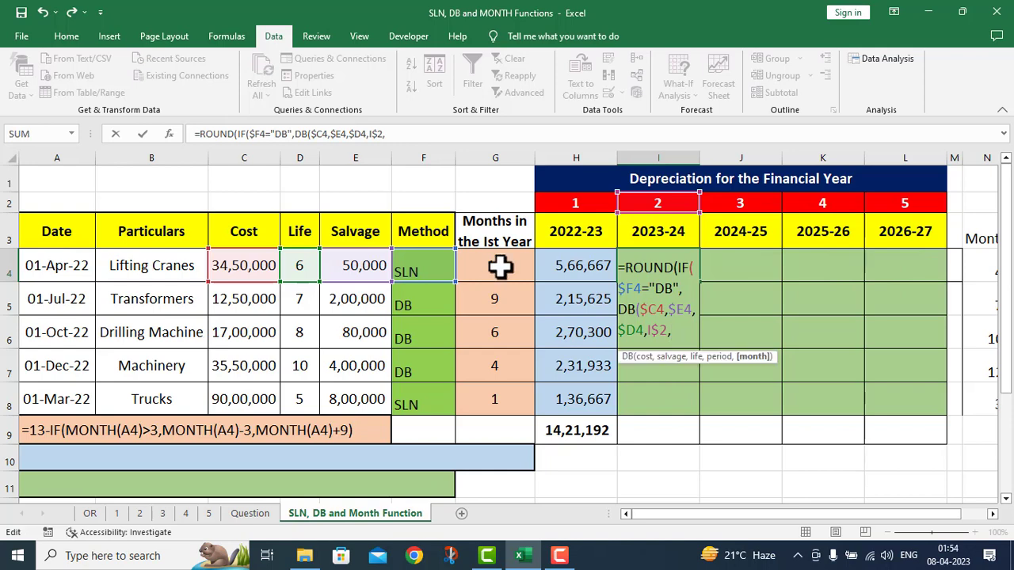
Complete the DB function in I4 with $G4 as the month argument, ready for the IF's false value
{"action": "left_click", "coordinate": [500, 267]}
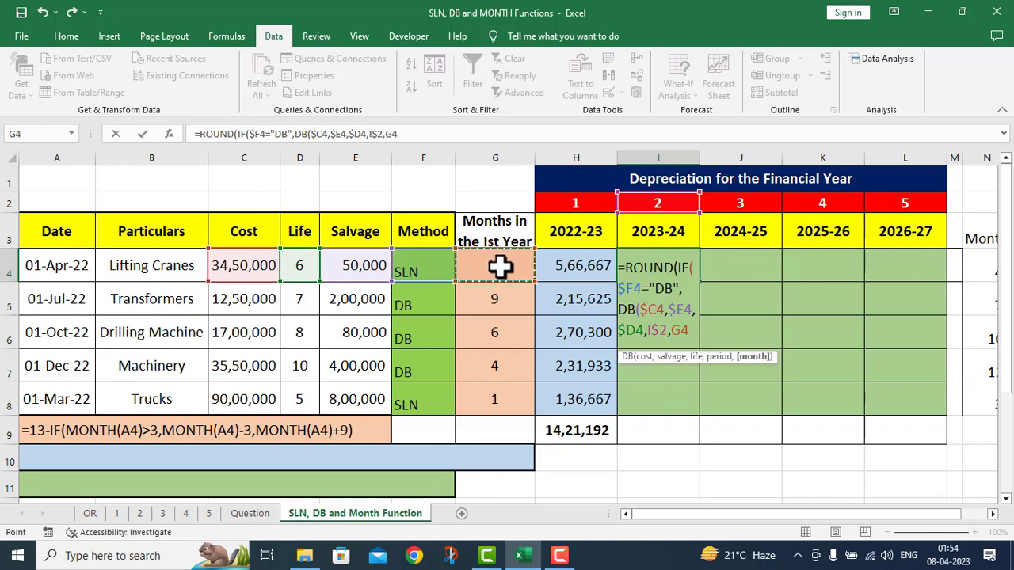
{"action": "key", "text": "F4"}
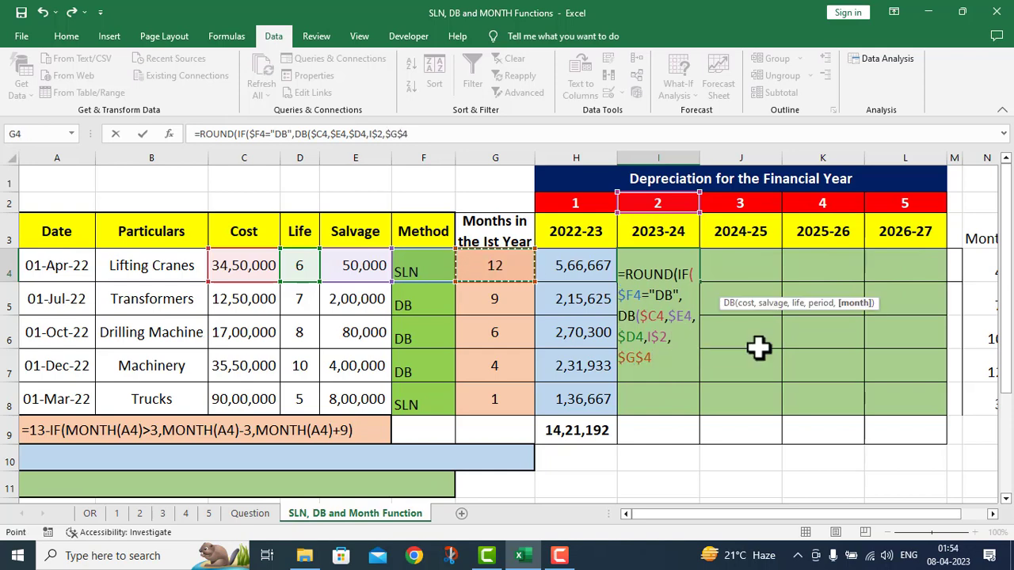
{"action": "key", "text": "F4"}
{"action": "key", "text": "F4"}
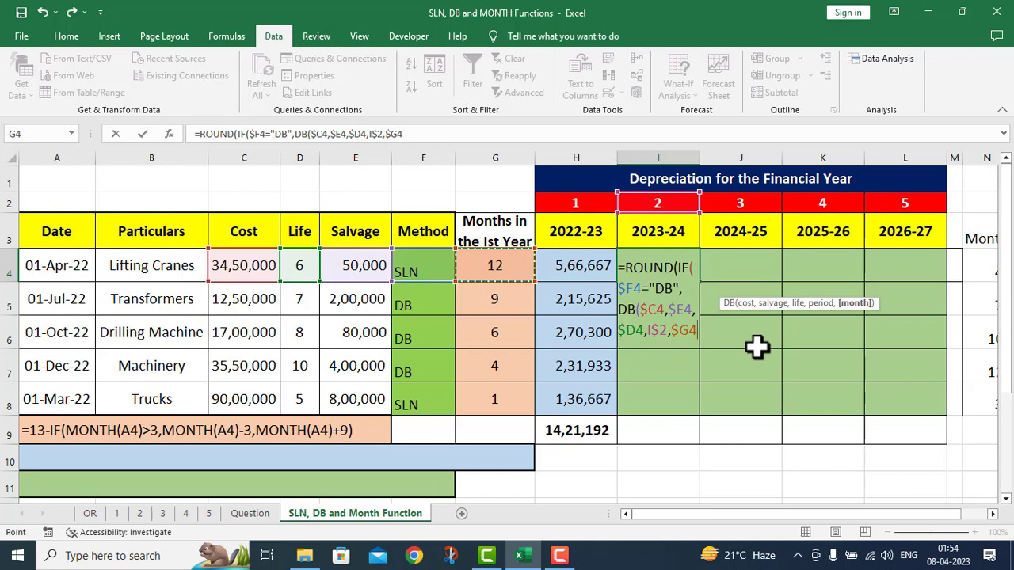
{"action": "type", "text": ")"}
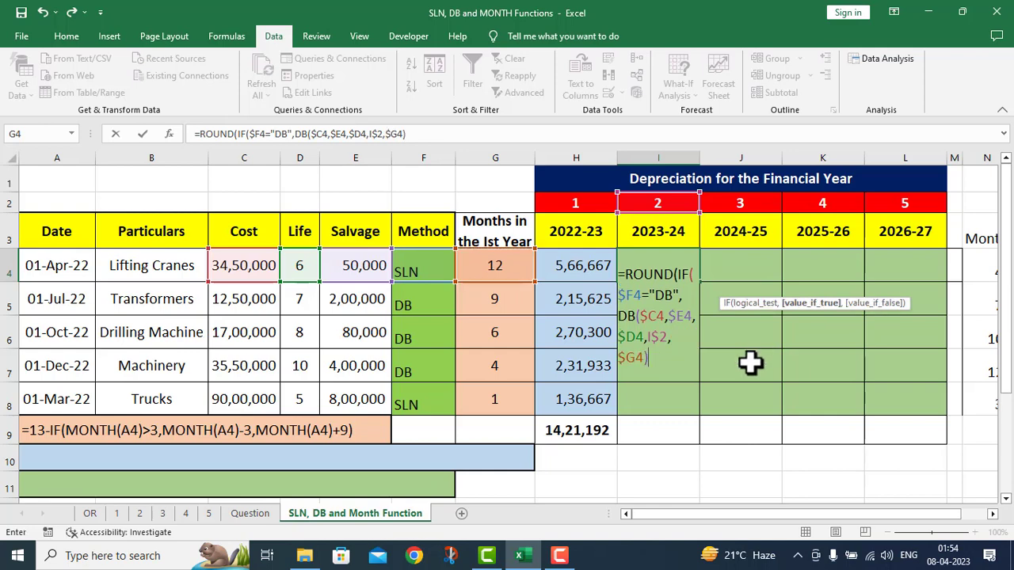
{"action": "type", "text": ","}
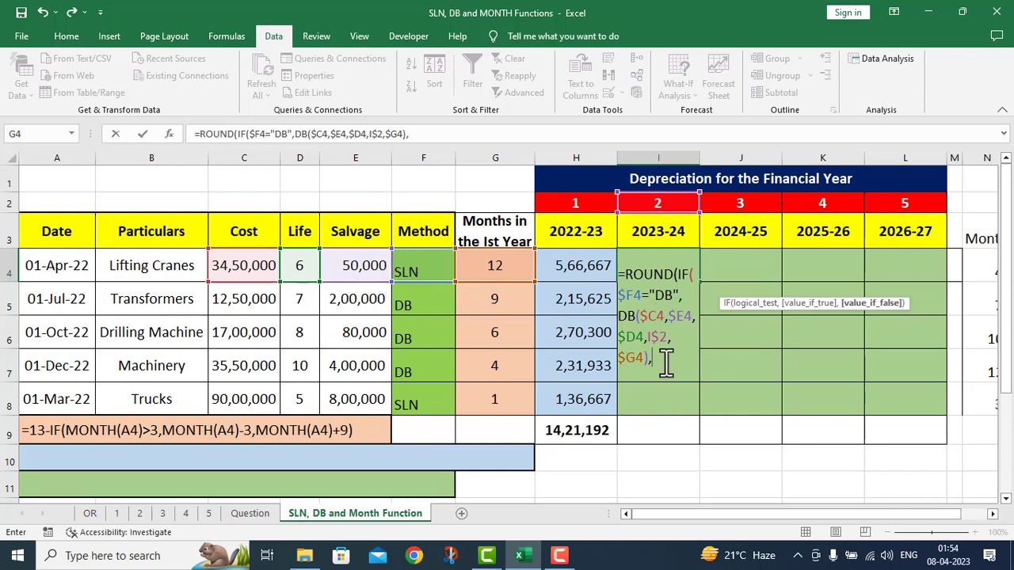
Start the IF's false value in I4 with SLN($C4,$E4, using the column-locked cost and salvage
{"action": "type", "text": "SLN("}
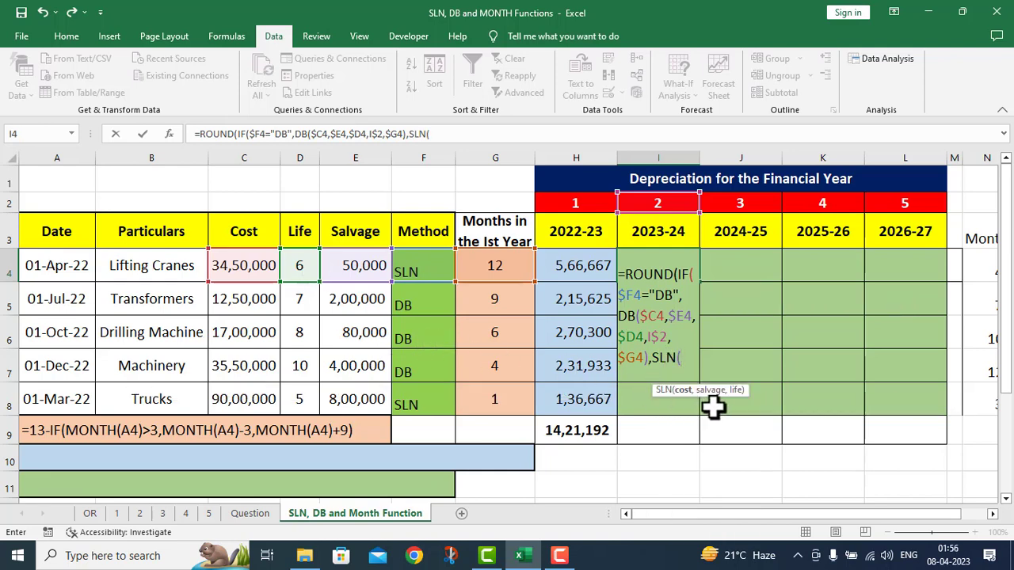
{"action": "left_click", "coordinate": [252, 268]}
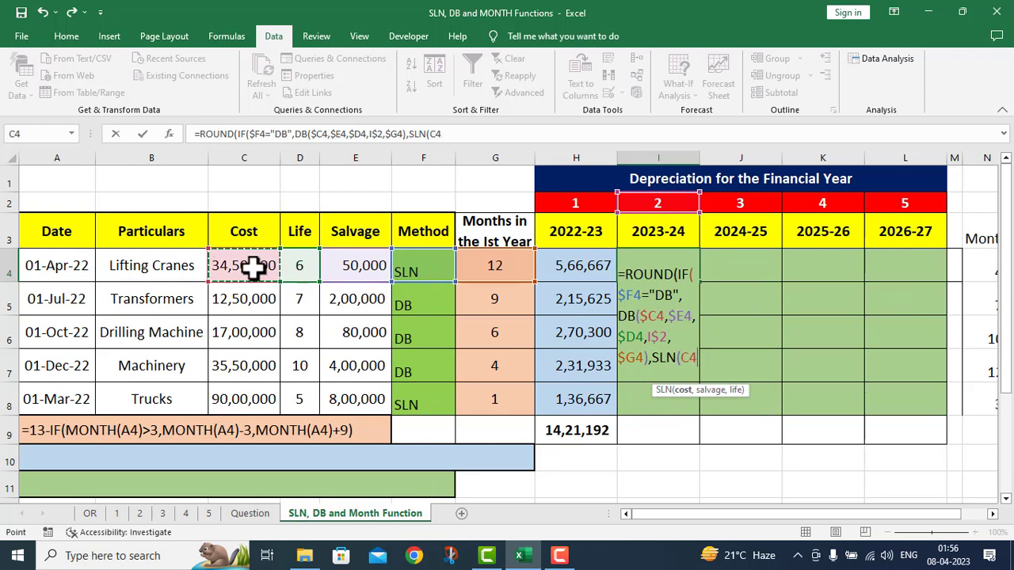
{"action": "key", "text": "F4"}
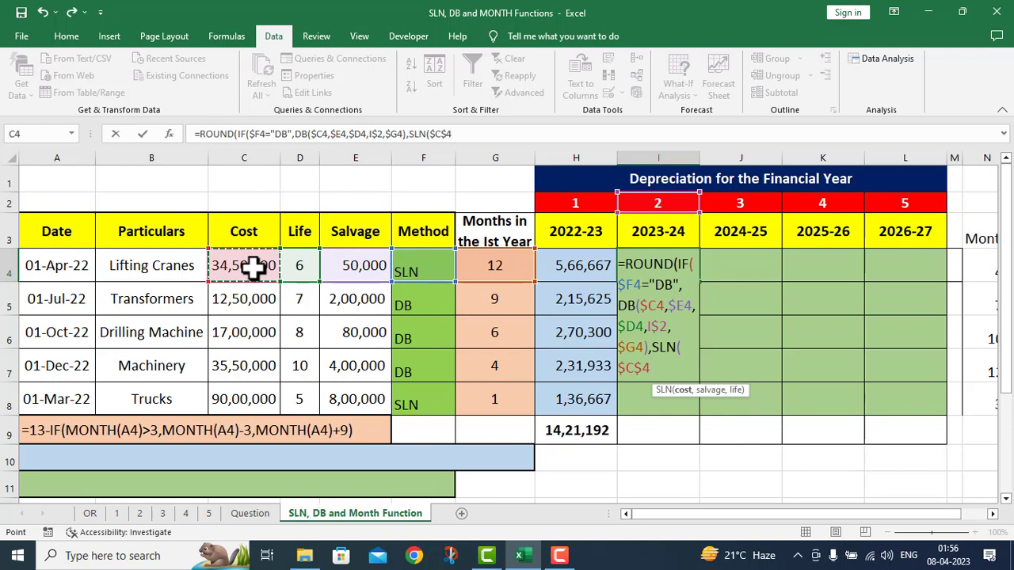
{"action": "key", "text": "F4"}
{"action": "type", "text": ","}
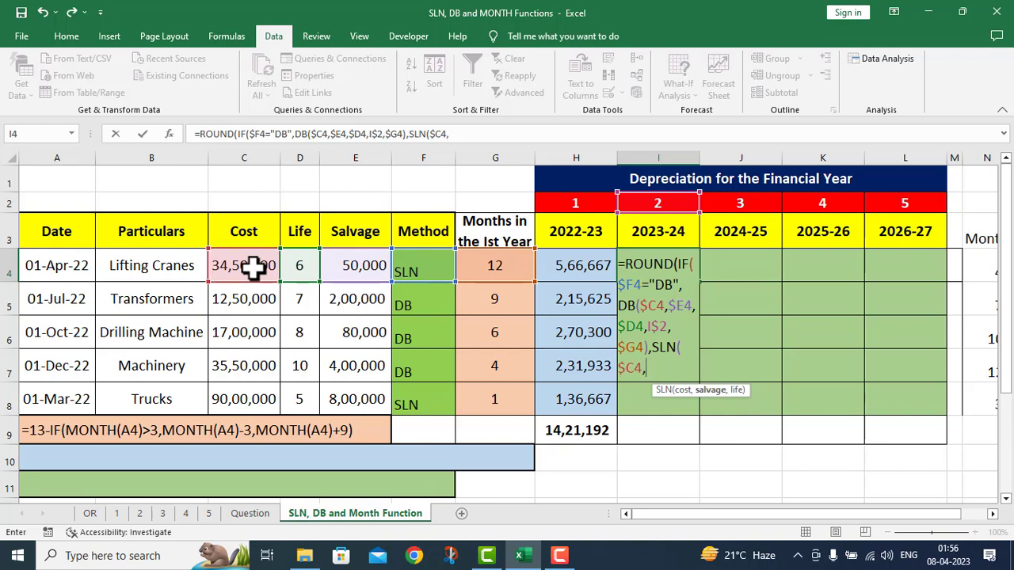
{"action": "left_click", "coordinate": [354, 267]}
{"action": "key", "text": "F4"}
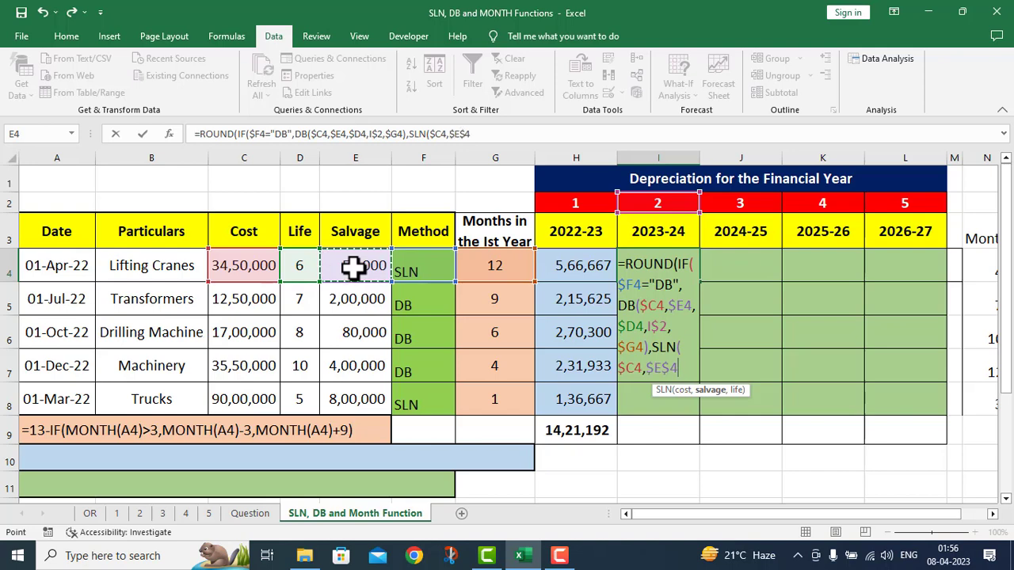
{"action": "key", "text": "F4"}
{"action": "key", "text": "F4"}
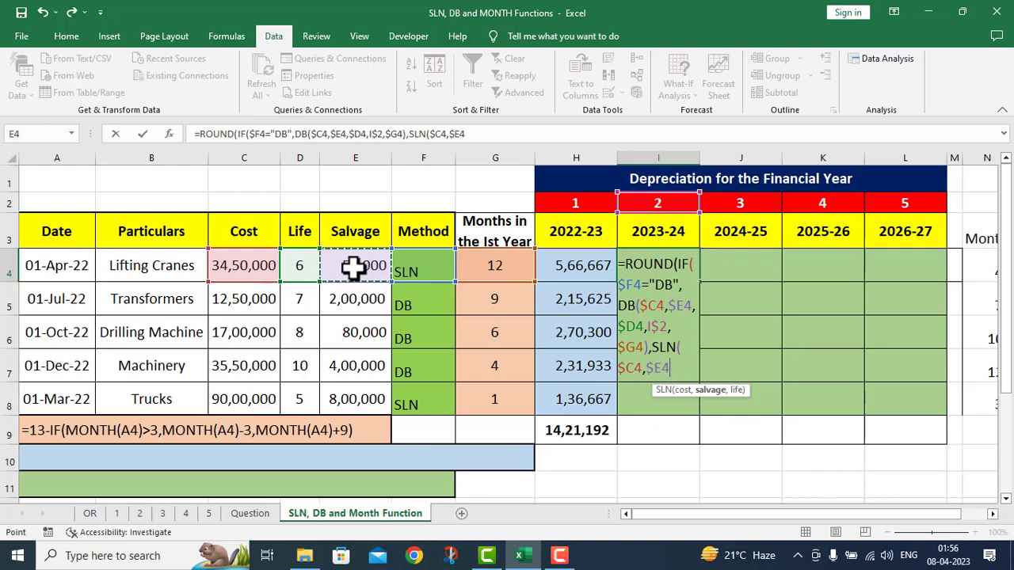
{"action": "type", "text": ","}
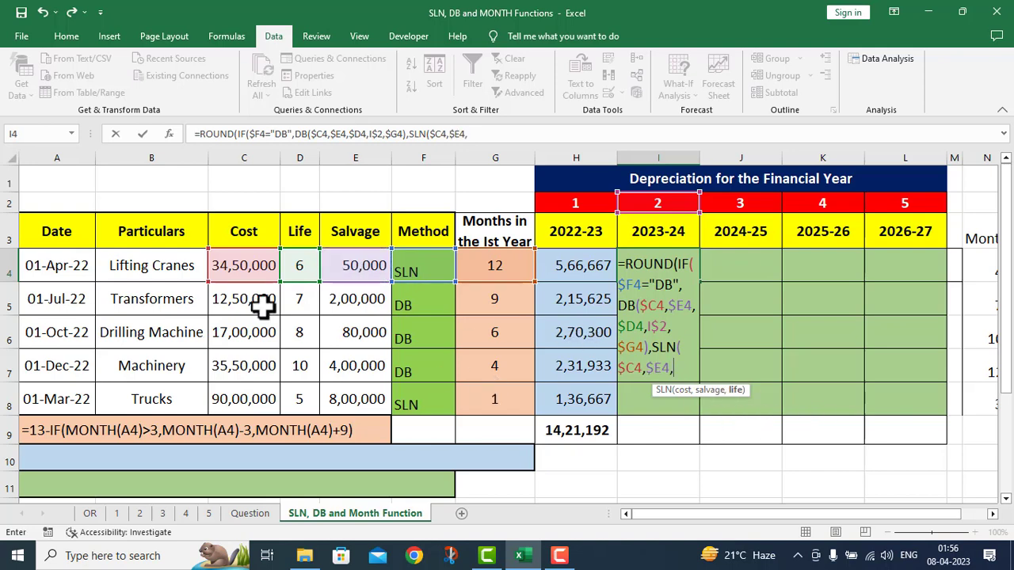
Finish the I4 formula with life $D4 in the SLN function and rounding to 0 digits, and enter it
{"action": "left_click", "coordinate": [297, 266]}
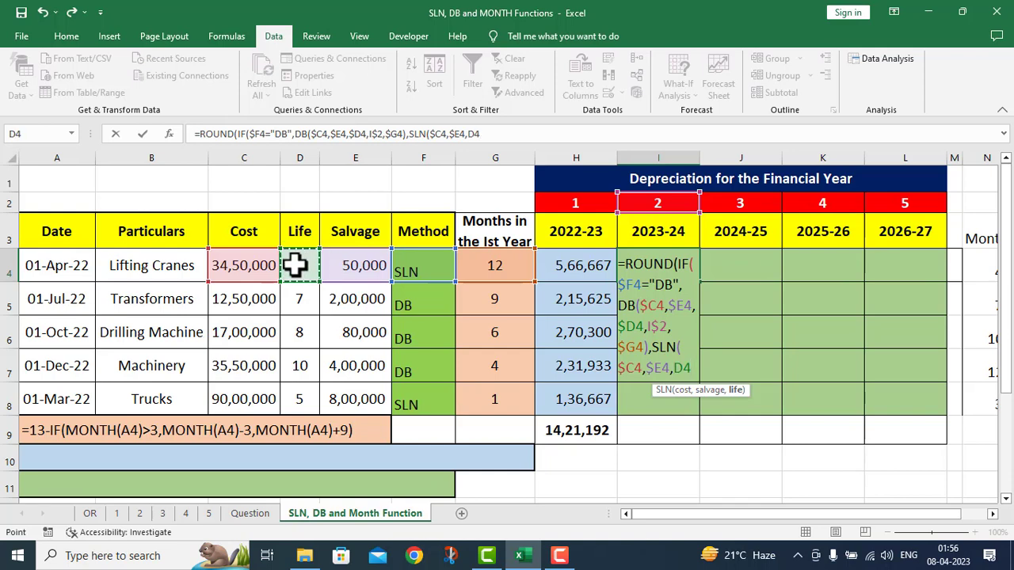
{"action": "key", "text": "F4"}
{"action": "key", "text": "F4"}
{"action": "type", "text": ")"}
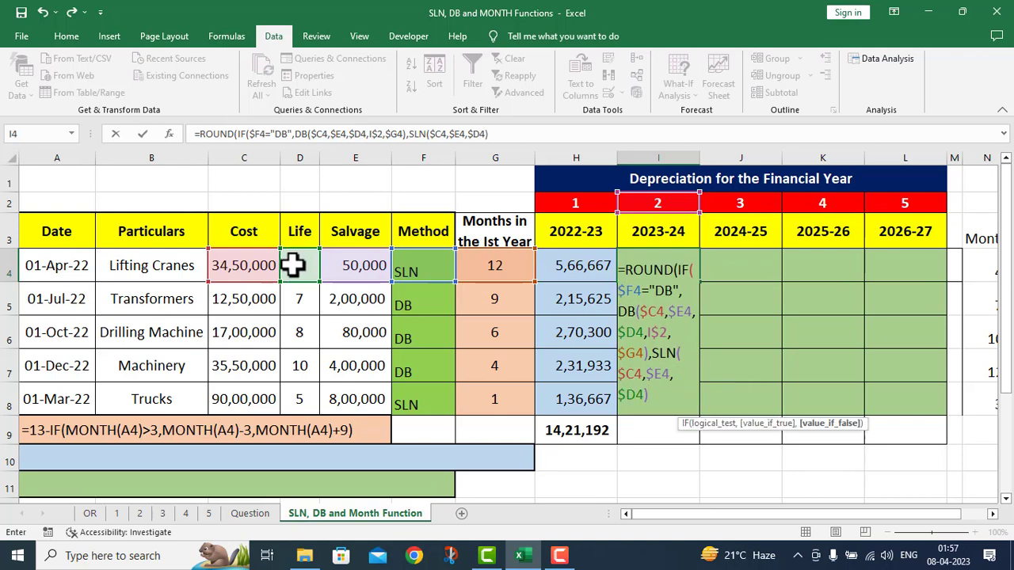
{"action": "type", "text": ")"}
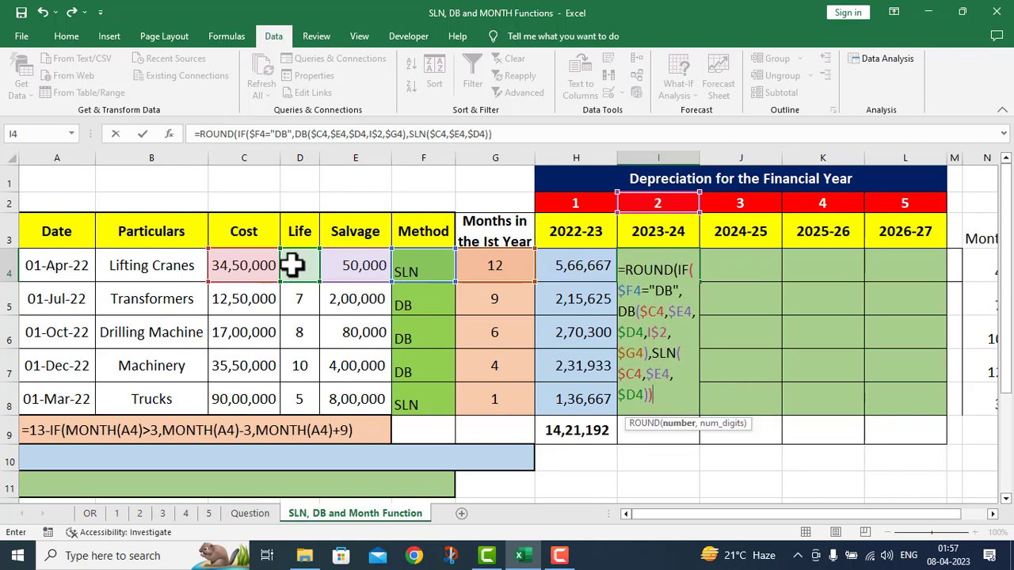
{"action": "type", "text": ","}
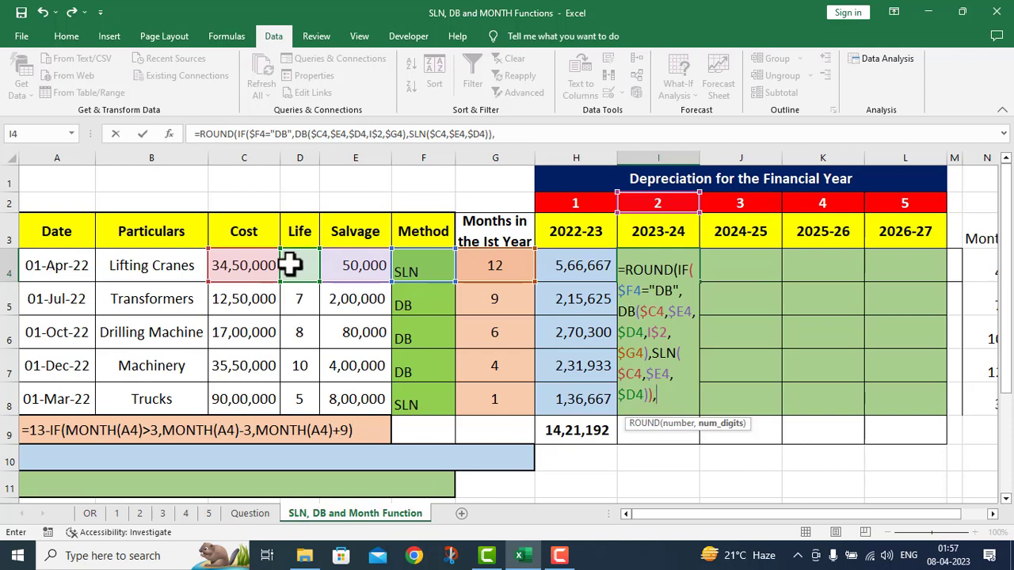
{"action": "type", "text": "0"}
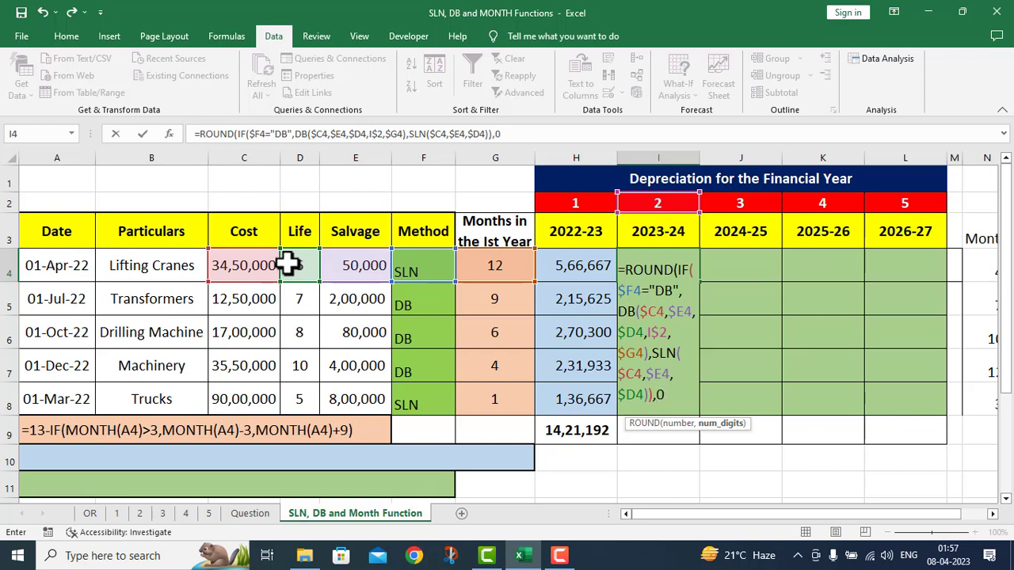
{"action": "type", "text": ")"}
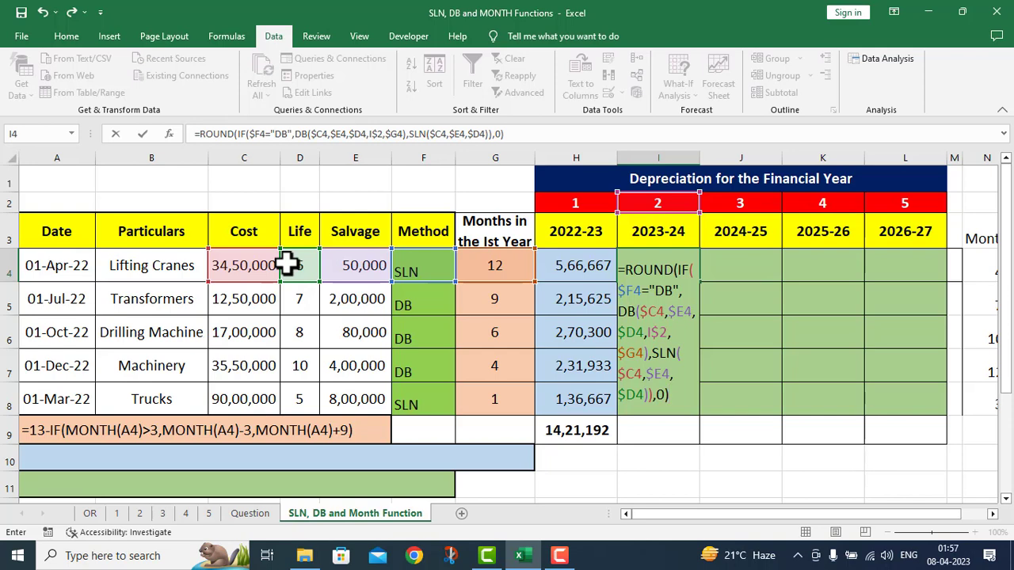
{"action": "key", "text": "Return"}
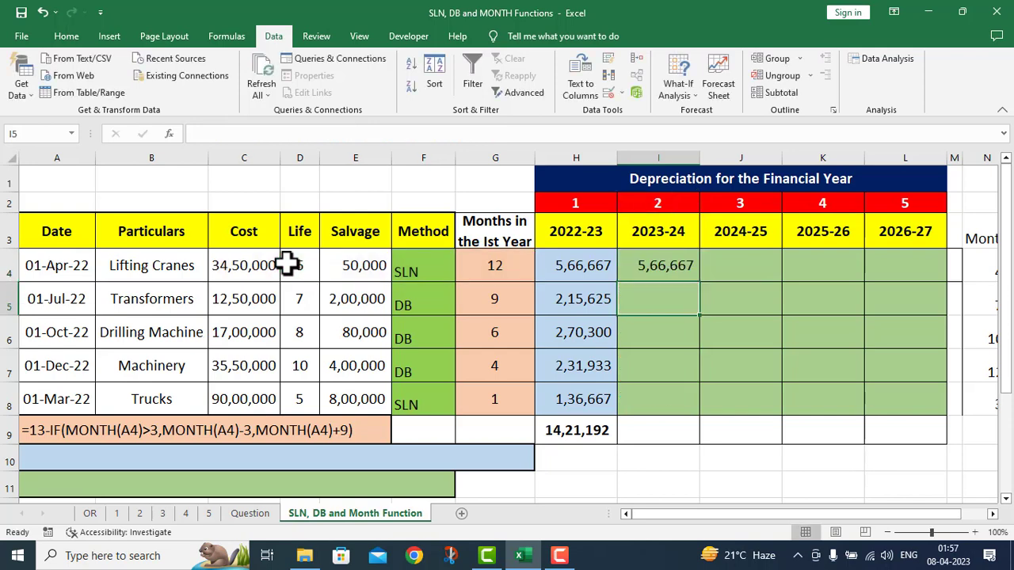
Fill the I4 formula through I4:L8 and extend the H9 total across to L9
{"action": "left_click", "coordinate": [675, 269]}
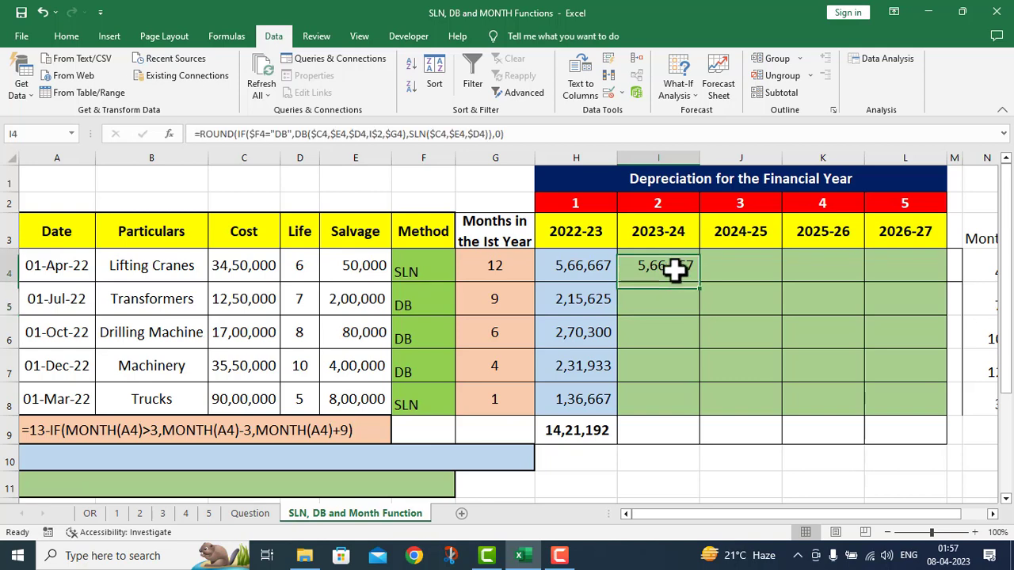
{"action": "left_click_drag", "start_coordinate": [696, 279], "coordinate": [919, 417]}
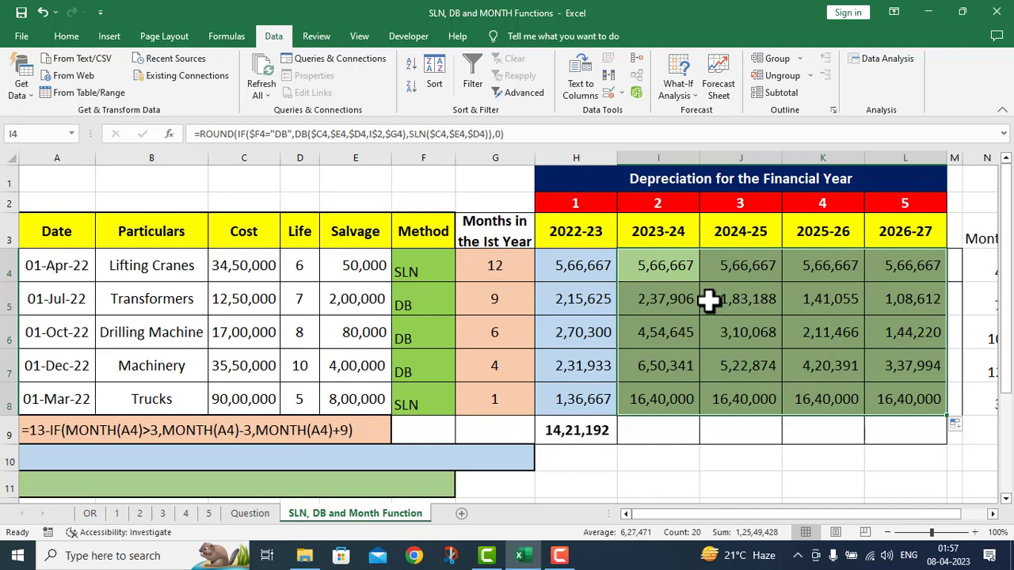
{"action": "left_click", "coordinate": [586, 427]}
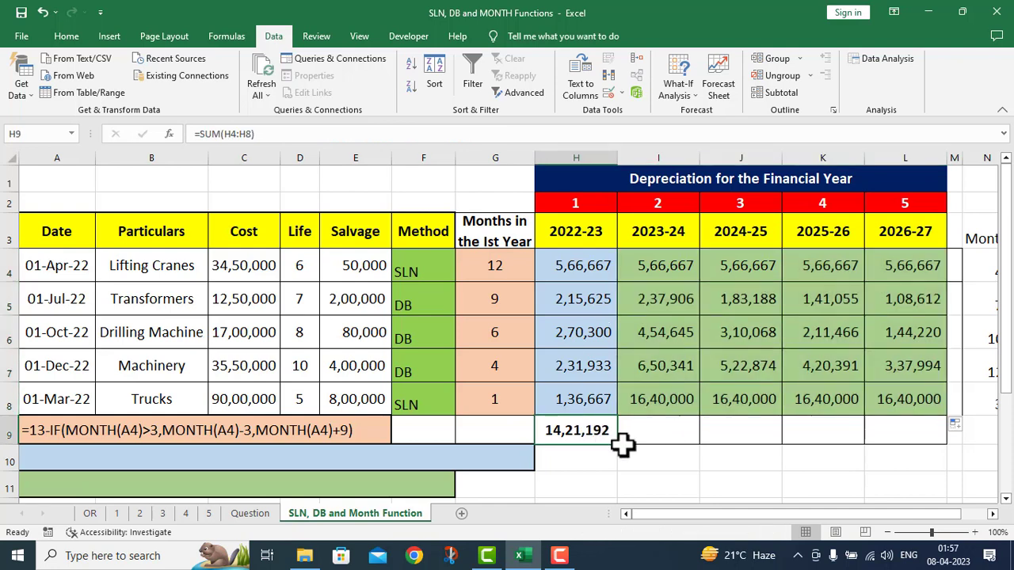
{"action": "left_click_drag", "start_coordinate": [617, 444], "coordinate": [923, 453]}
Copy the H4 first-year depreciation formula and document it as apostrophe-prefixed text in A10
{"action": "left_click", "coordinate": [586, 269]}
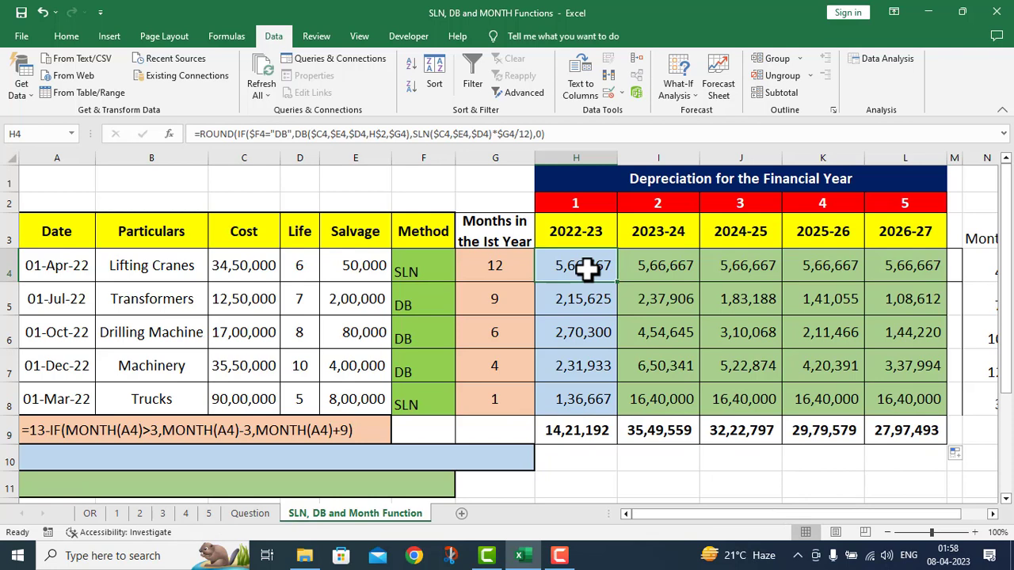
{"action": "left_click", "coordinate": [564, 133]}
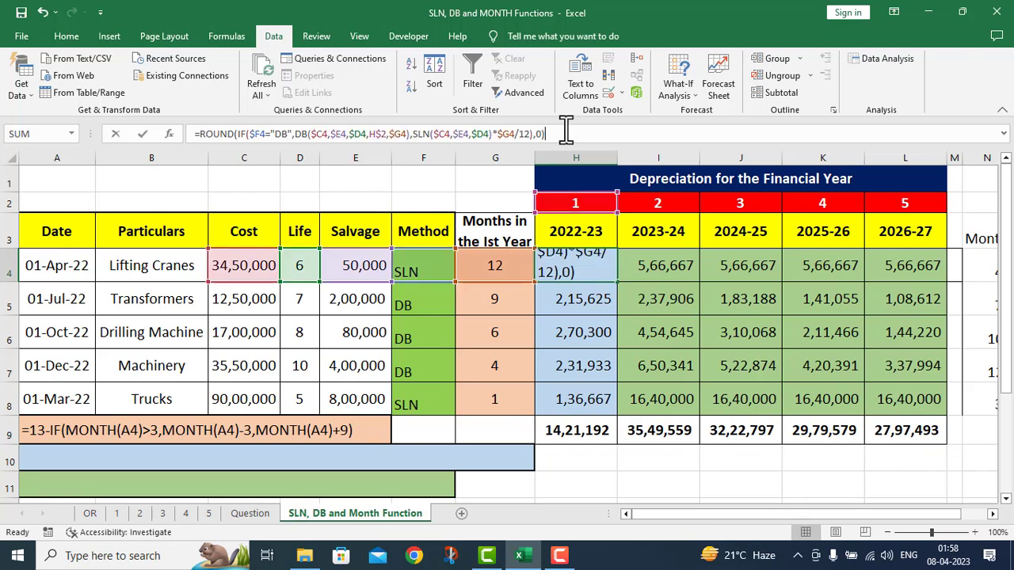
{"action": "left_click_drag", "start_coordinate": [564, 133], "coordinate": [166, 135]}
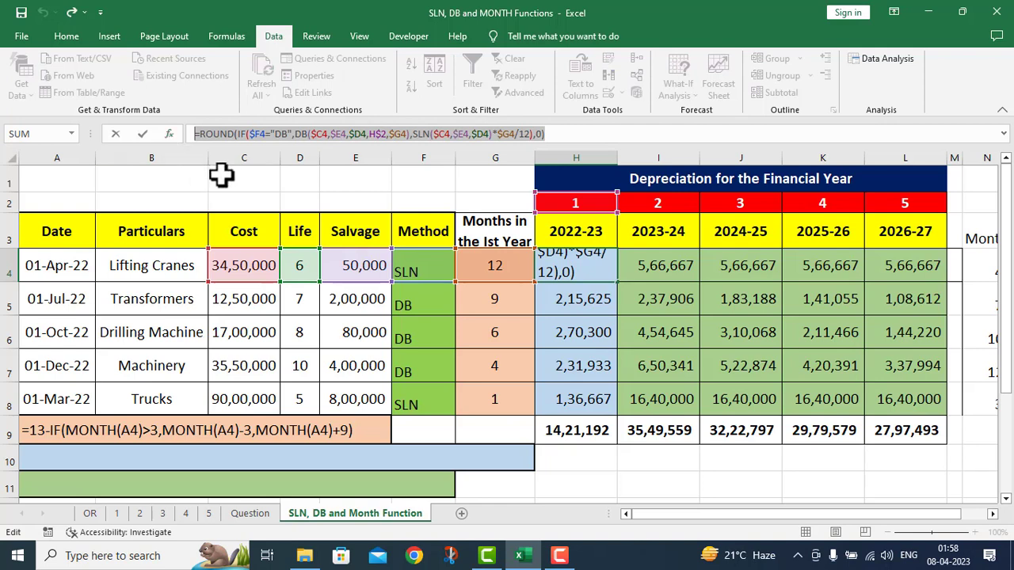
{"action": "key", "text": "Return"}
{"action": "double_click", "coordinate": [23, 459]}
{"action": "type", "text": "=ROUND(IF($F4=\\\"DB\\\",DB($C4,$E4,$D4,H$2,$G4),SLN($C4,$E4,$D4)*$G4/12),0)"}
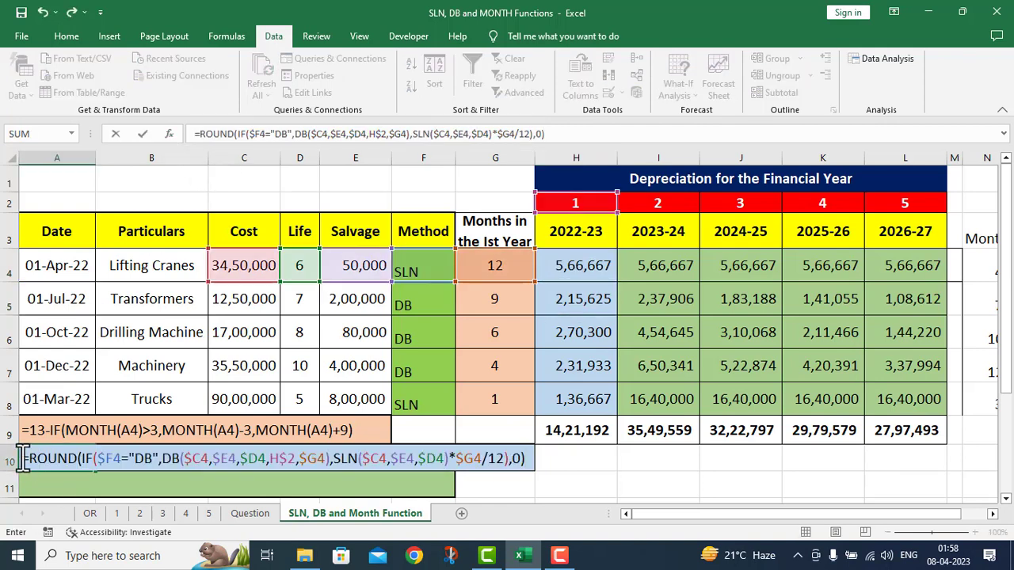
{"action": "type", "text": "'"}
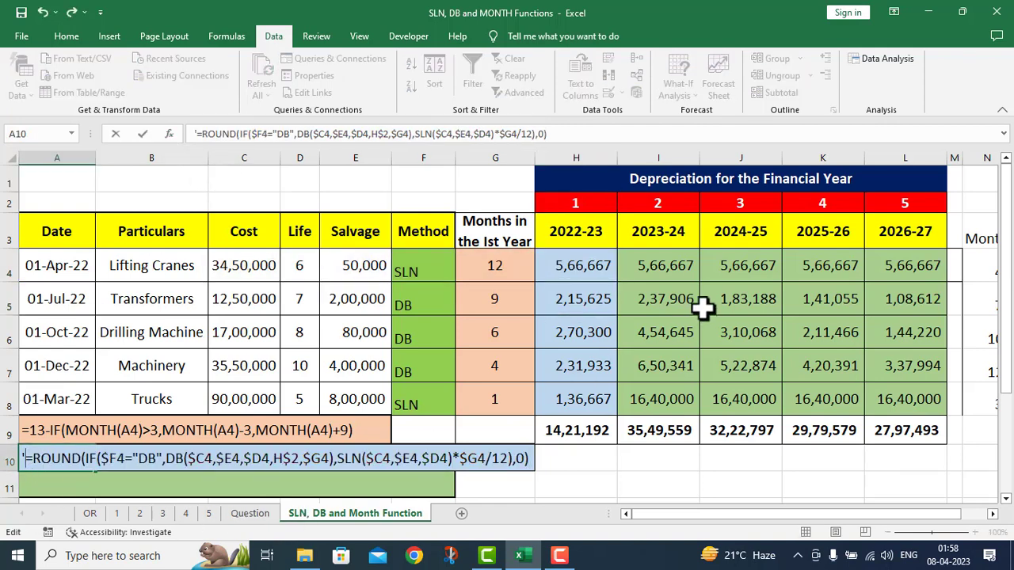
Copy the I4 second-year depreciation formula and document it as apostrophe-prefixed text in A11
{"action": "left_click", "coordinate": [656, 269]}
{"action": "left_click", "coordinate": [528, 135]}
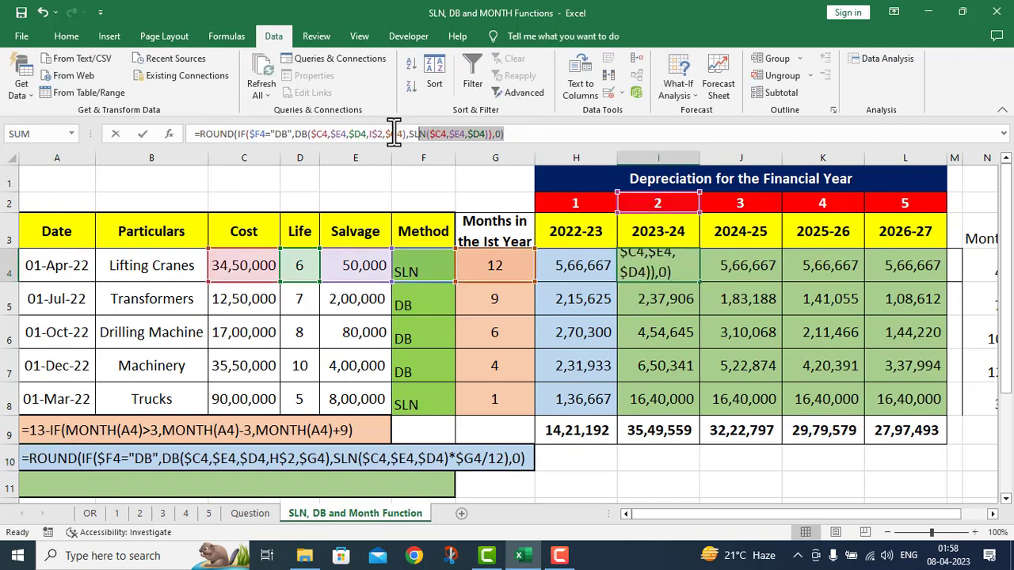
{"action": "key", "text": "Return"}
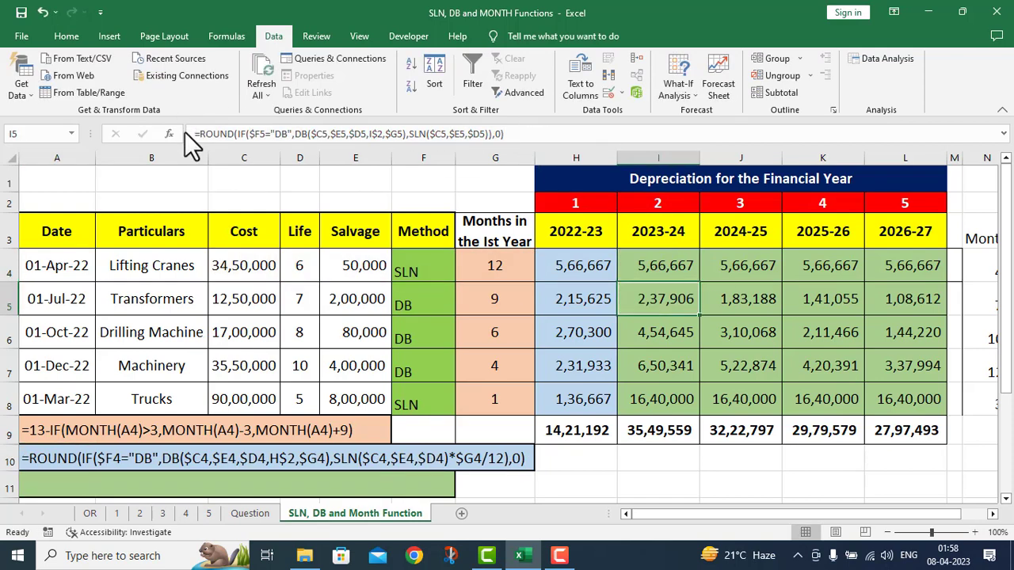
{"action": "left_click", "coordinate": [38, 487]}
{"action": "double_click", "coordinate": [74, 487]}
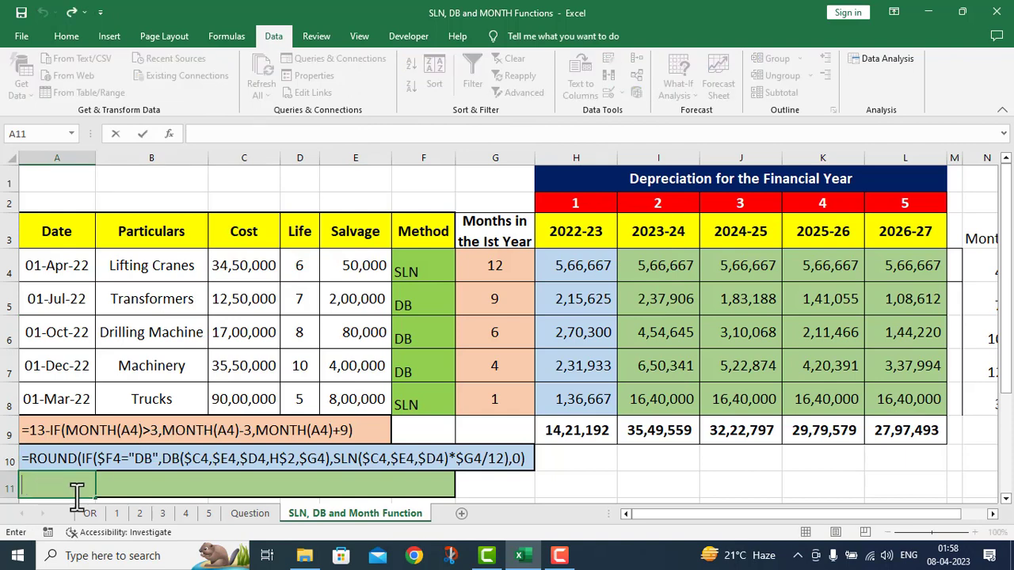
{"action": "type", "text": "=ROUND(IF($F4=\"DB\",DB($C4,$E4,$D4,I$2,$G4),SLN($C4,$E4,$D4)),0)"}
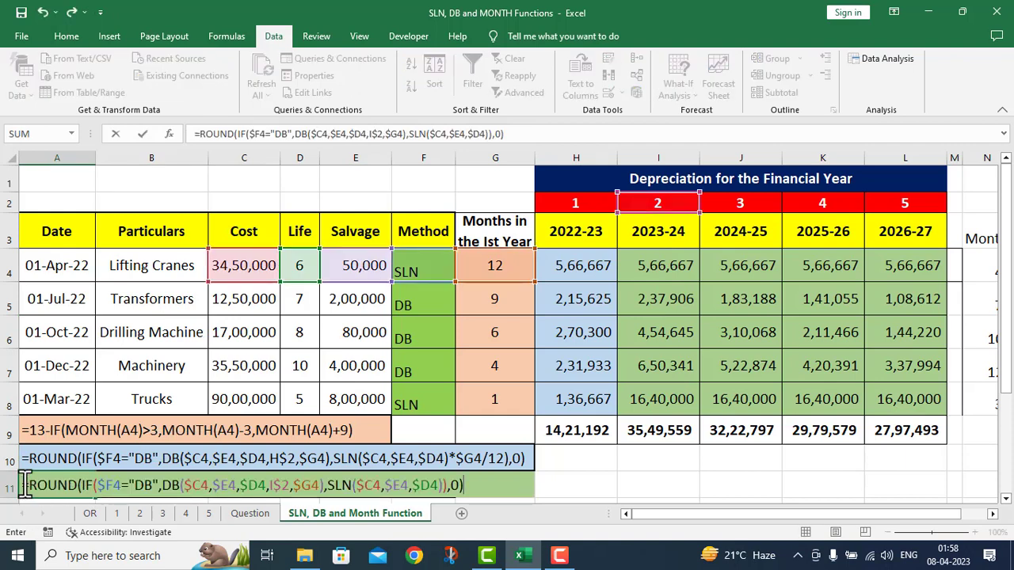
{"action": "type", "text": "'"}
{"action": "left_click", "coordinate": [647, 486]}
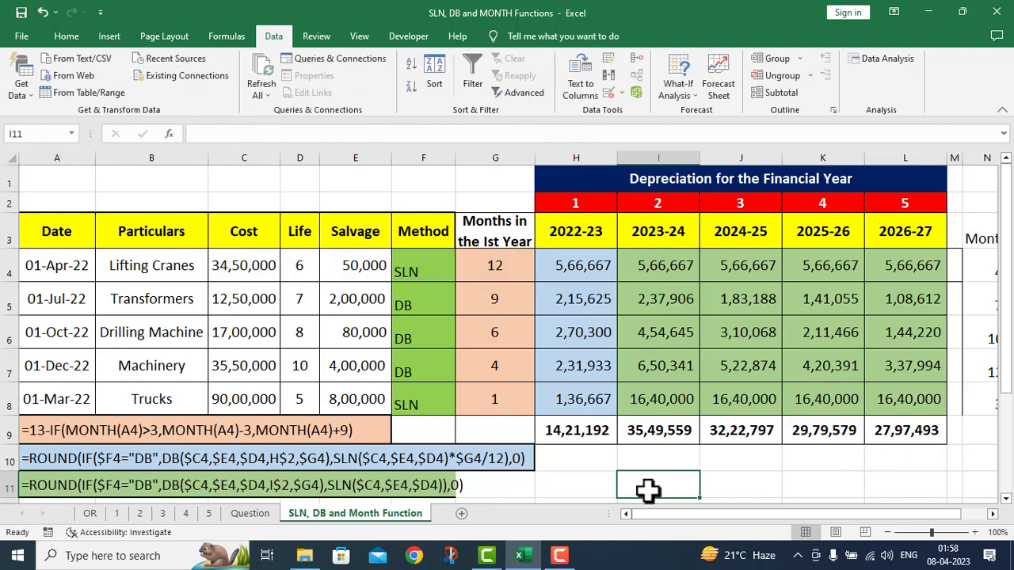
Test the schedule by switching the Machinery method in F7 to SLN and back to DB
{"action": "left_click", "coordinate": [426, 372]}
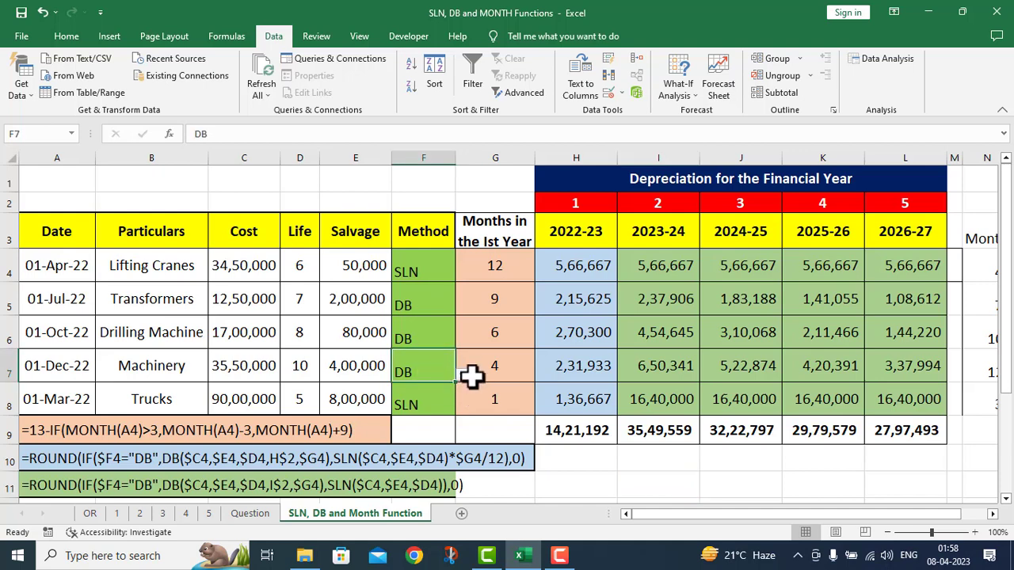
{"action": "left_click", "coordinate": [462, 374]}
{"action": "left_click", "coordinate": [422, 388]}
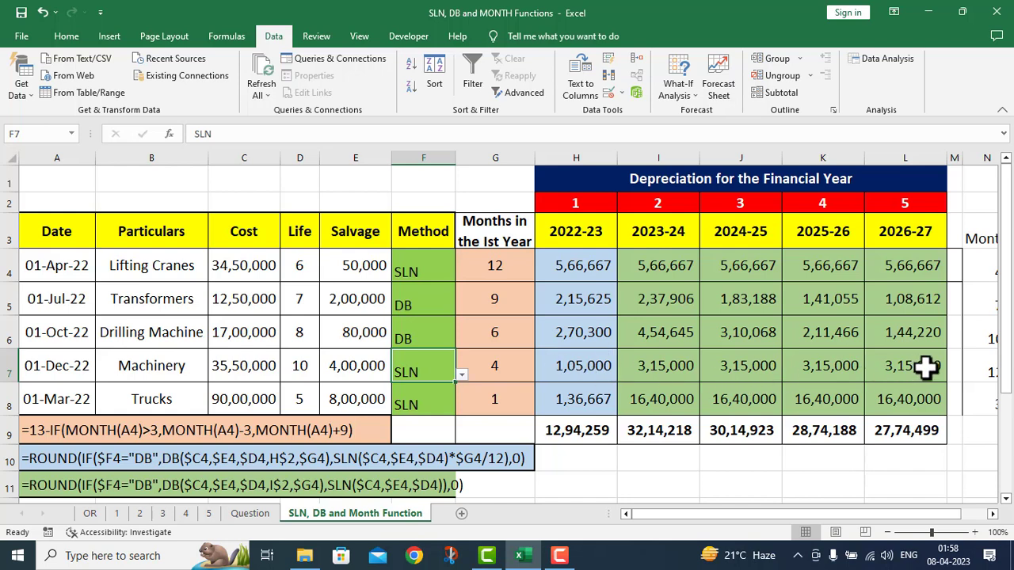
{"action": "left_click", "coordinate": [461, 375]}
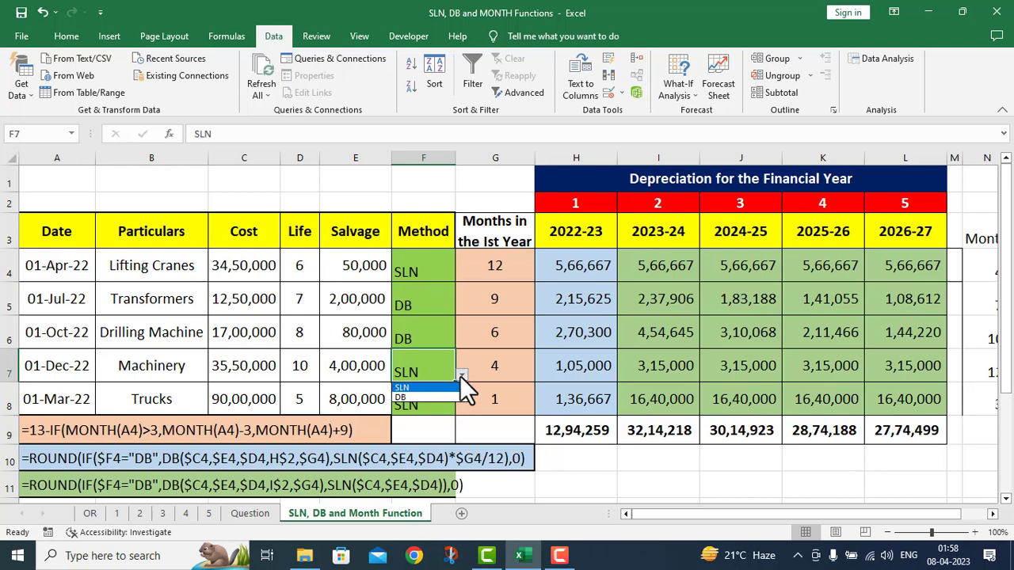
{"action": "left_click", "coordinate": [419, 397]}
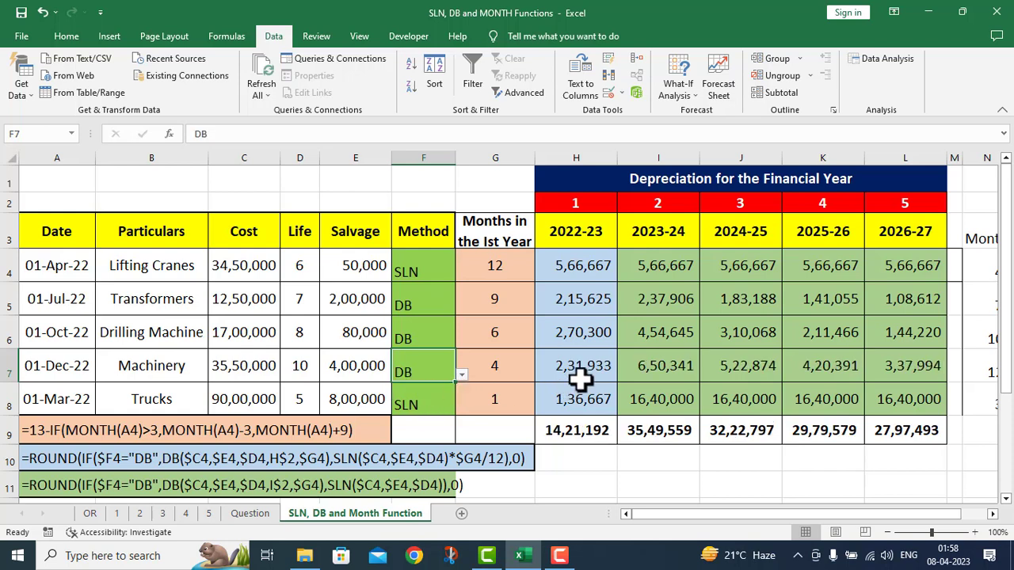